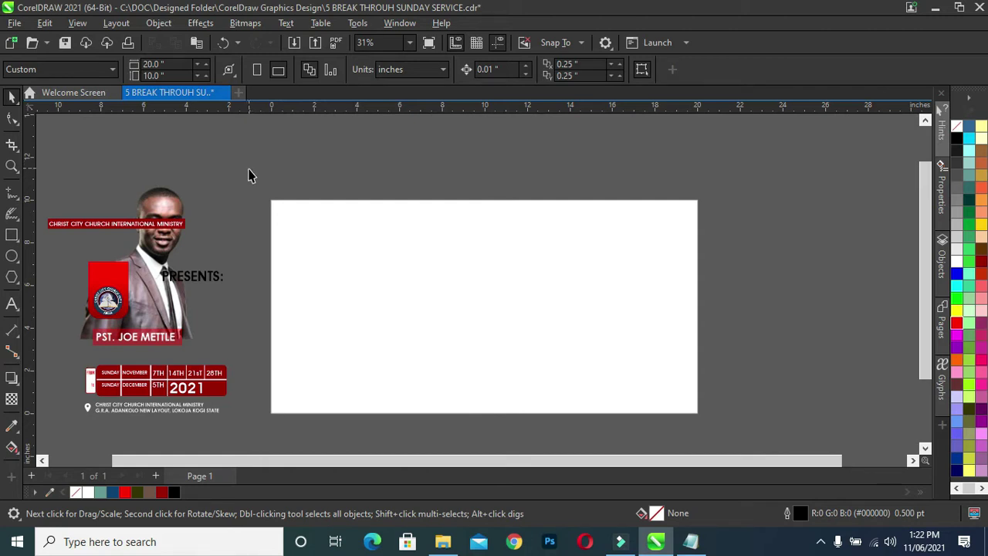
Step: Draw a rectangle covering the whole 20 x 10 inch page and remove its outline
scroll(262, 185, "down", 1)
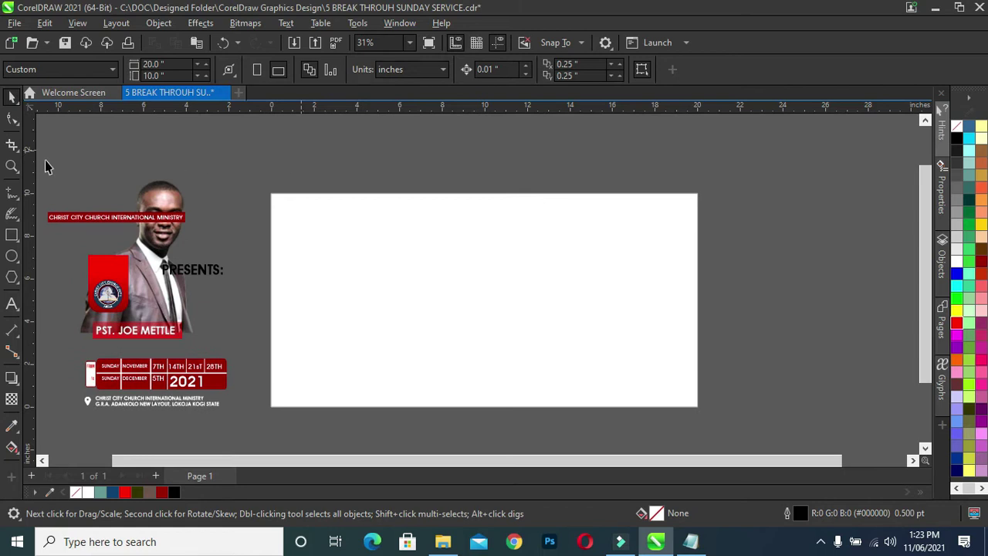
left_click(12, 234)
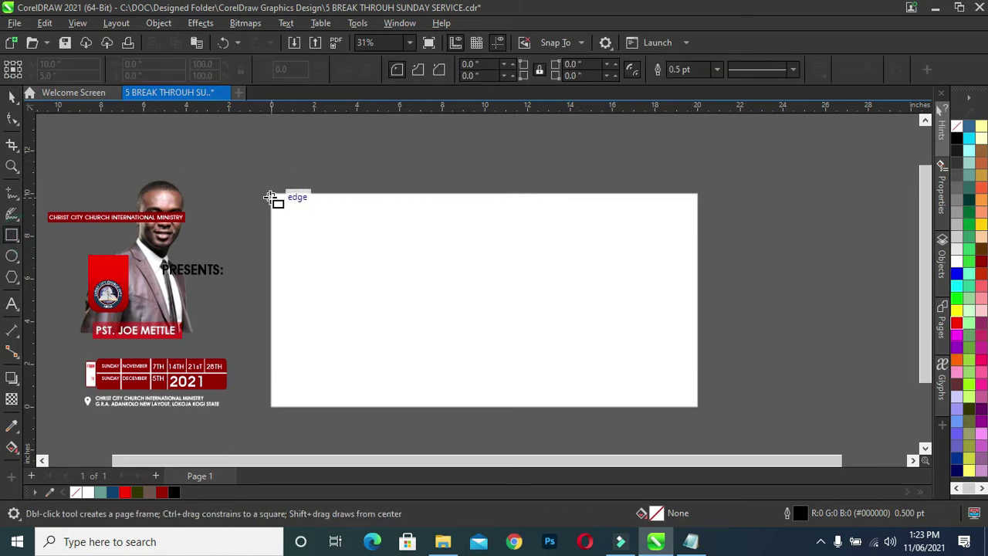
left_click_drag(272, 195, 698, 407)
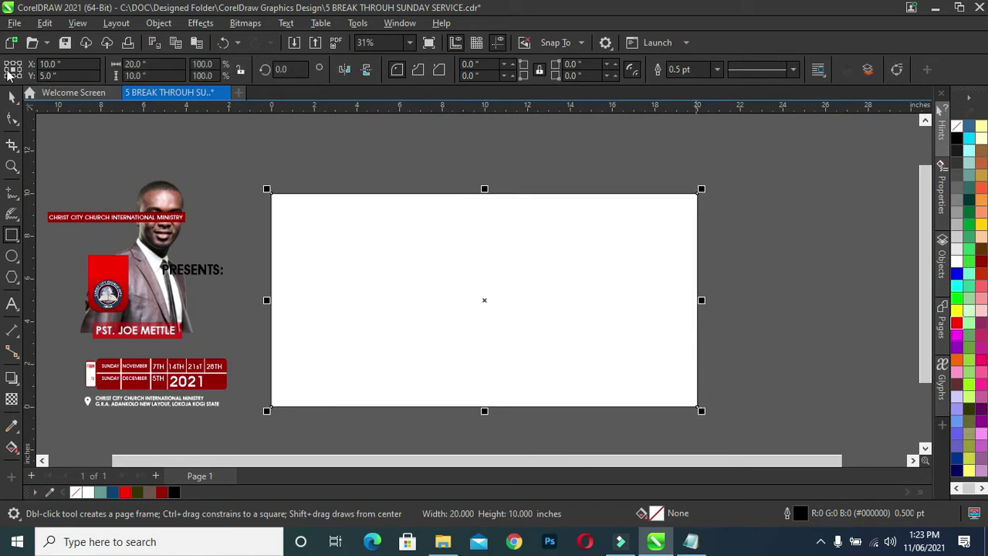
left_click(15, 101)
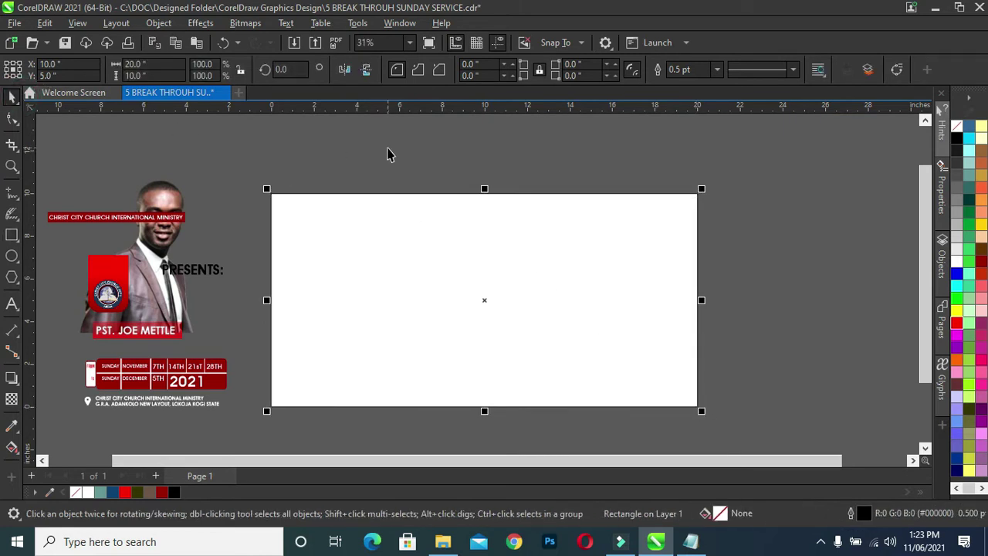
right_click(75, 491)
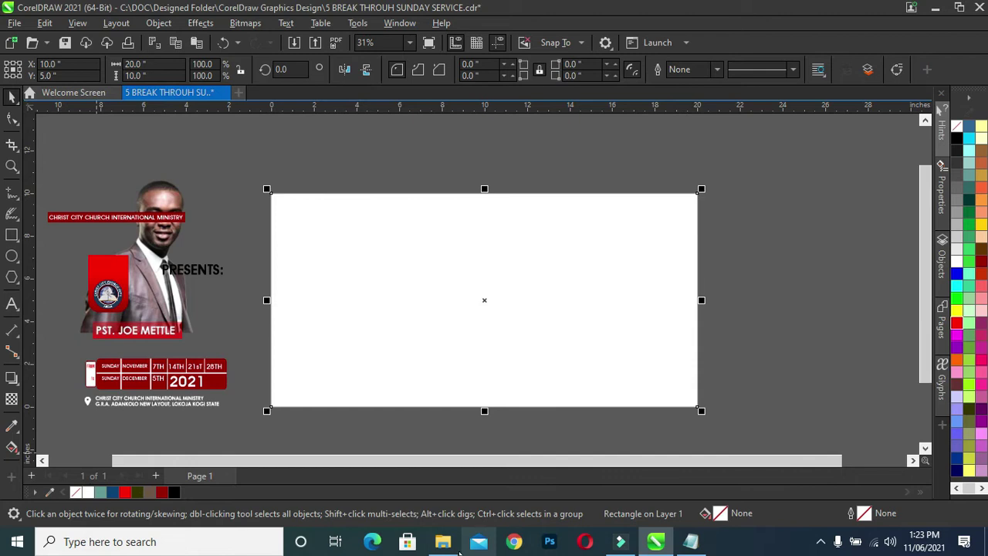
Step: Import images 1, dark_aurora-wide, images-5, images-9 and lens-flare from Explorer into CorelDRAW
left_click(442, 542)
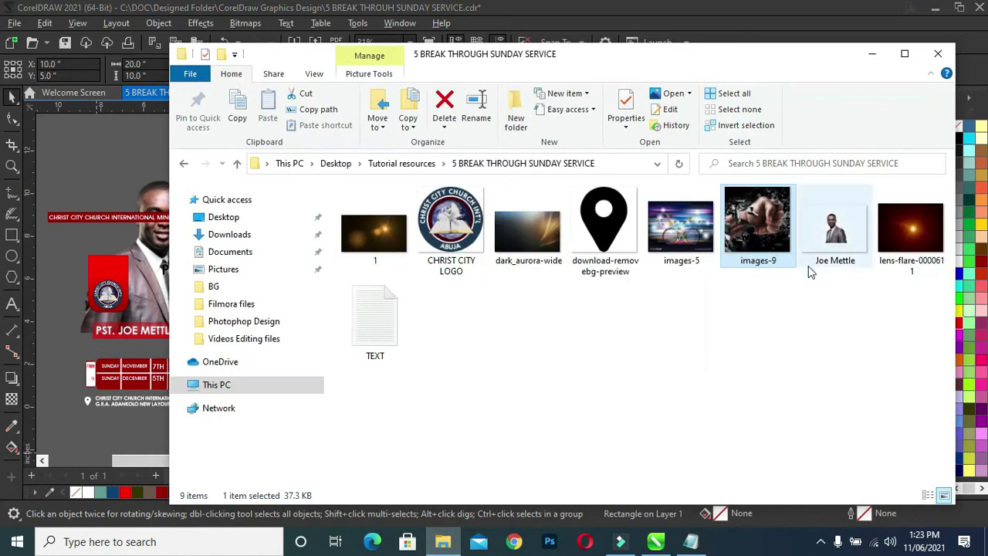
left_click_drag(774, 284, 631, 236)
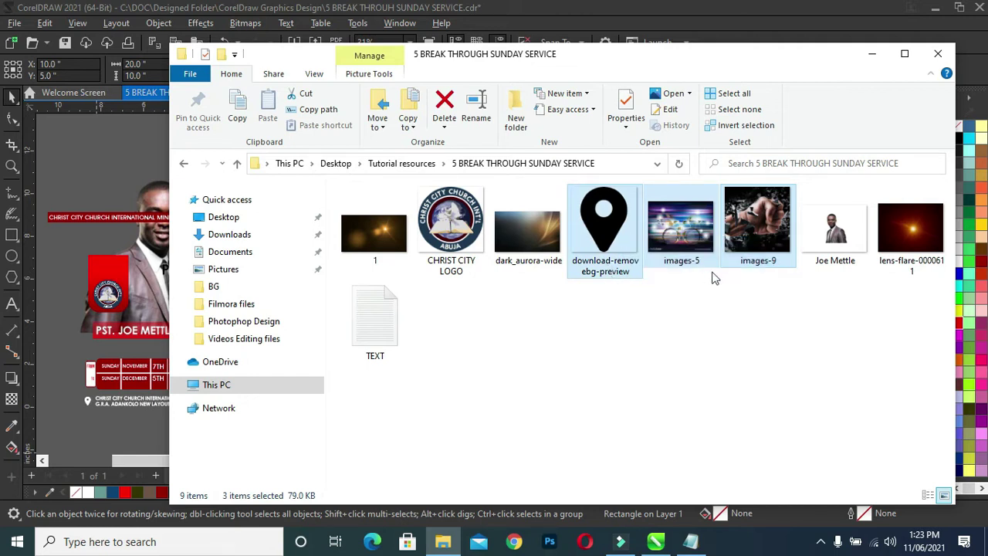
left_click(612, 233)
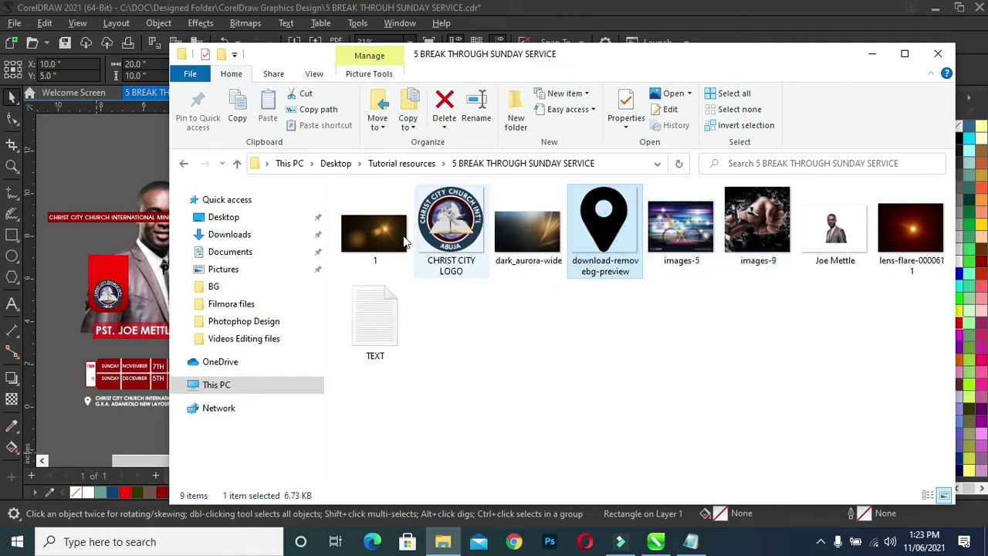
left_click(379, 239)
left_click(528, 235, "ctrl")
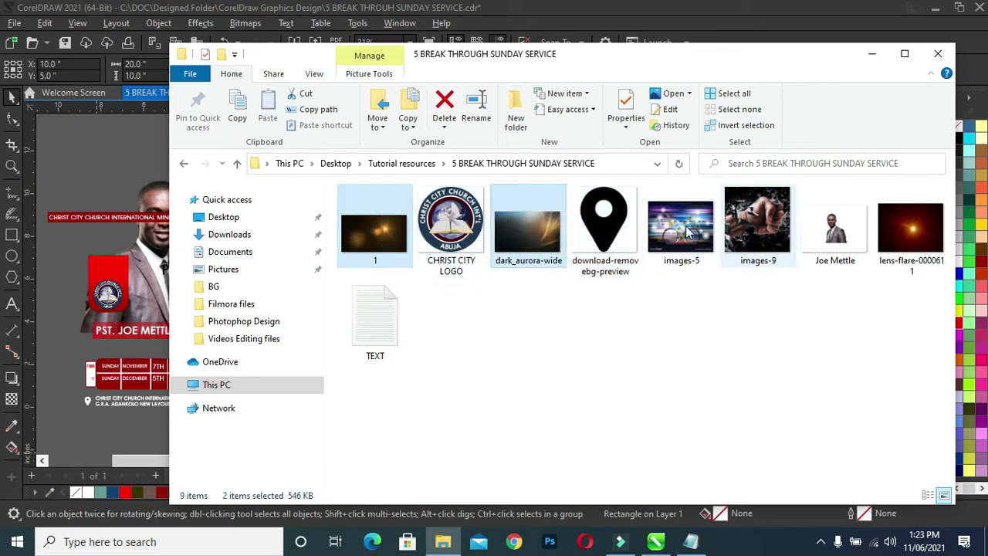
left_click(757, 224, "ctrl")
left_click(681, 228, "ctrl")
left_click(880, 224, "ctrl")
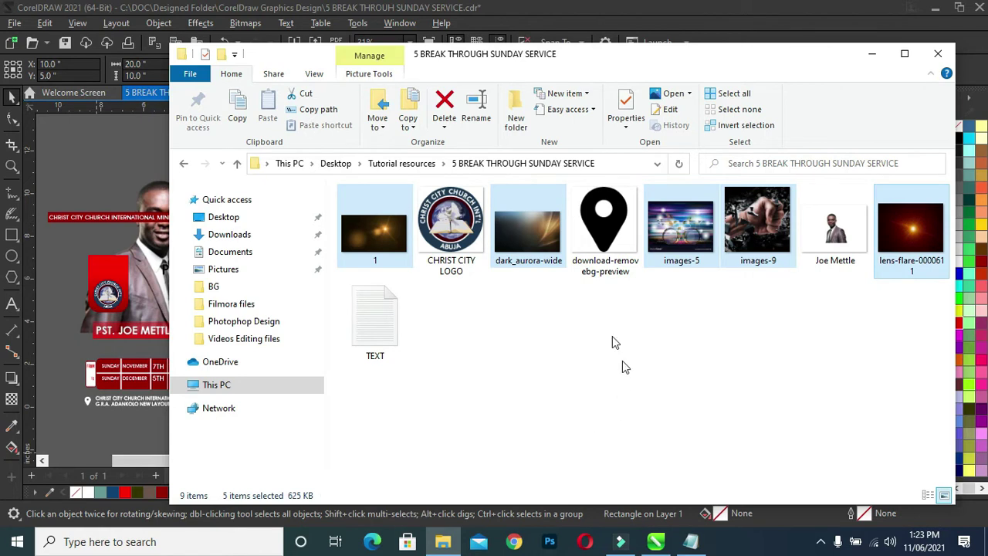
left_click_drag(378, 235, 150, 278)
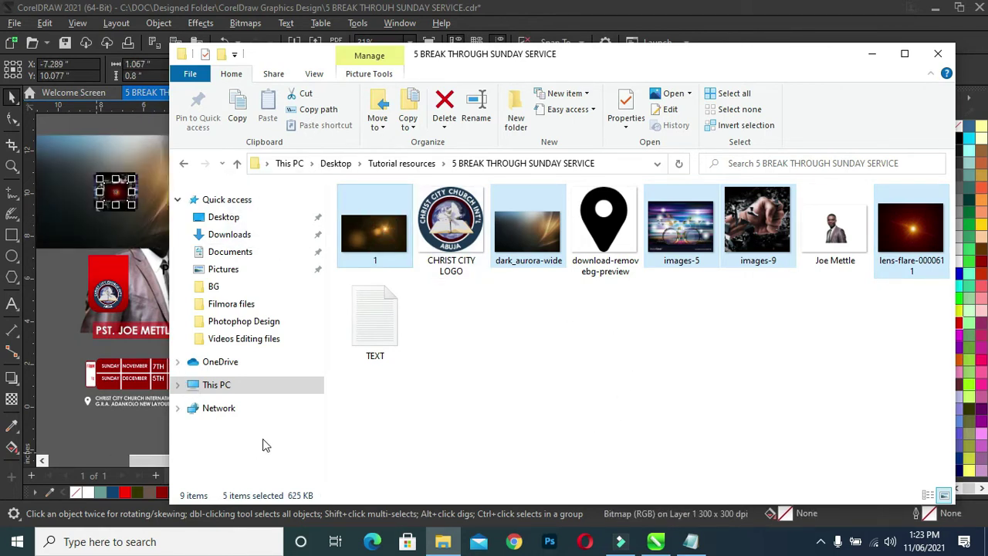
left_click(873, 54)
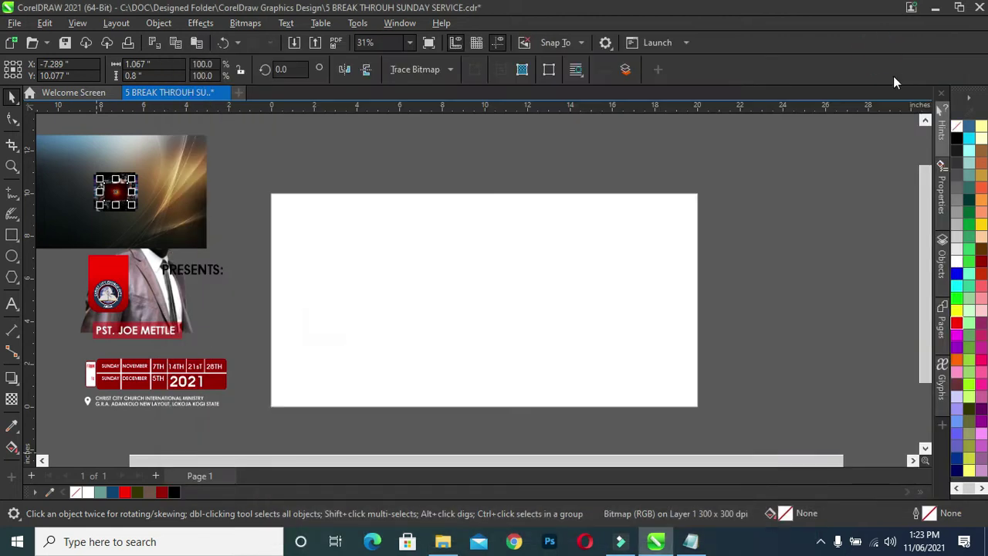
Step: Move the imported image stack right of the page and shift the fist image off the drum image
left_click_drag(136, 205, 246, 278)
left_click_drag(168, 234, 879, 235)
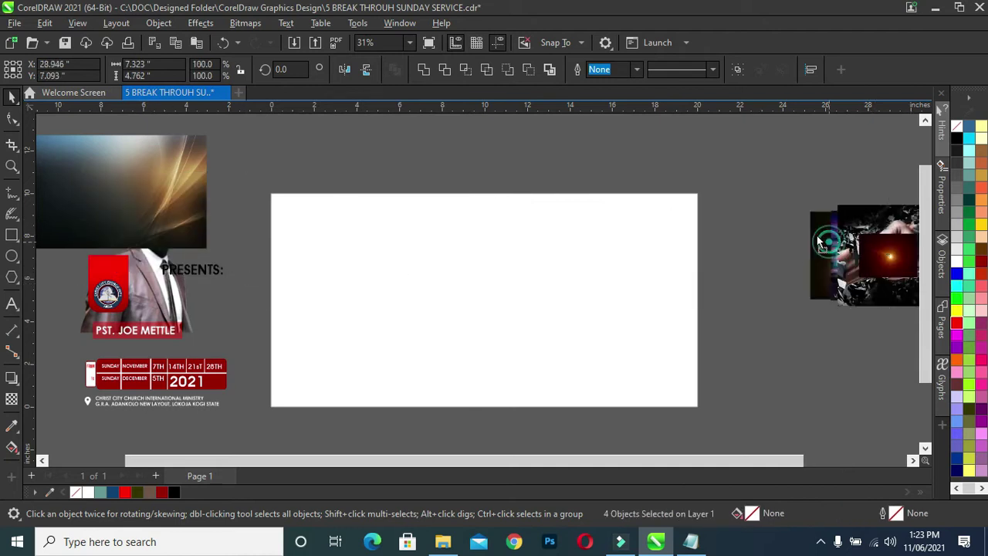
left_click_drag(866, 281, 806, 243)
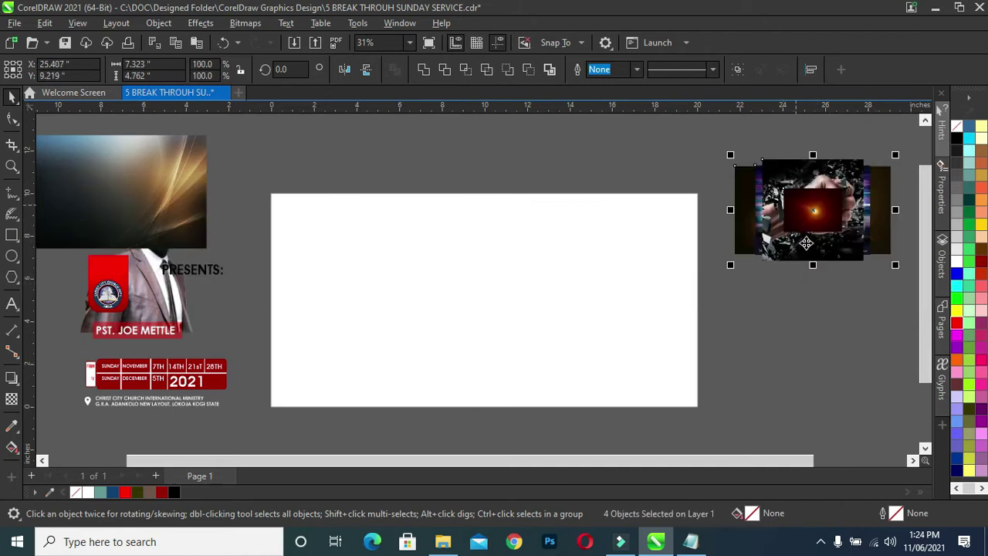
left_click(738, 274)
left_click(772, 245)
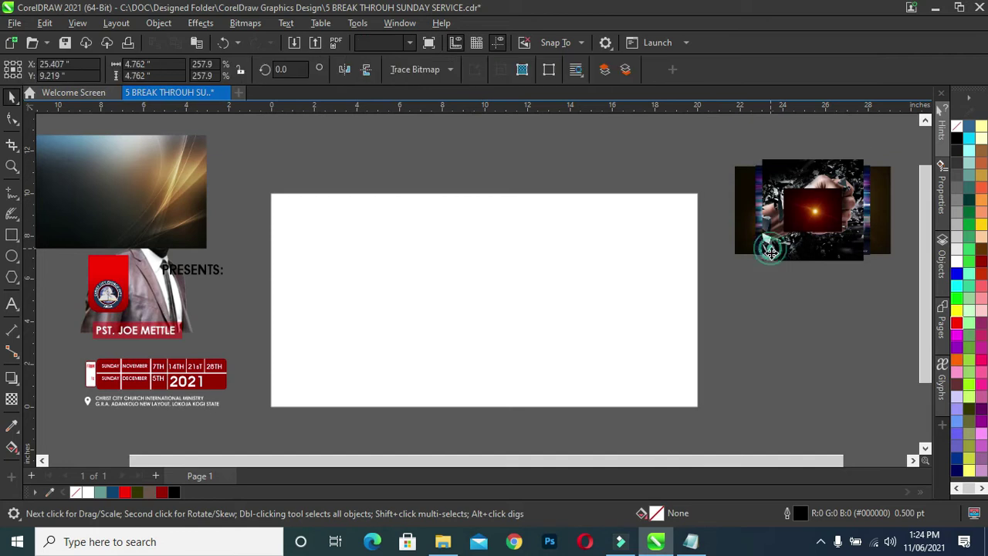
left_click_drag(803, 223, 813, 274)
Step: Place the blue drum image on the page and enlarge it to 824.2%
left_click_drag(762, 178, 435, 231)
left_click_drag(552, 310, 711, 440)
left_click_drag(529, 286, 479, 256)
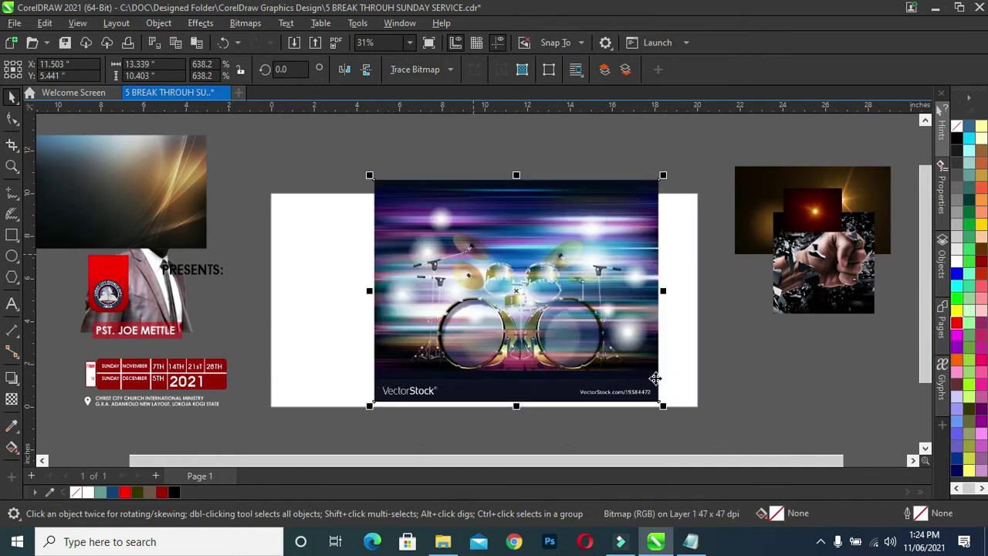
left_click_drag(663, 406, 697, 434)
left_click_drag(638, 353, 656, 345)
mouse_move(720, 430)
left_mouse_down()
mouse_move(739, 441)
mouse_move(731, 437)
left_mouse_up()
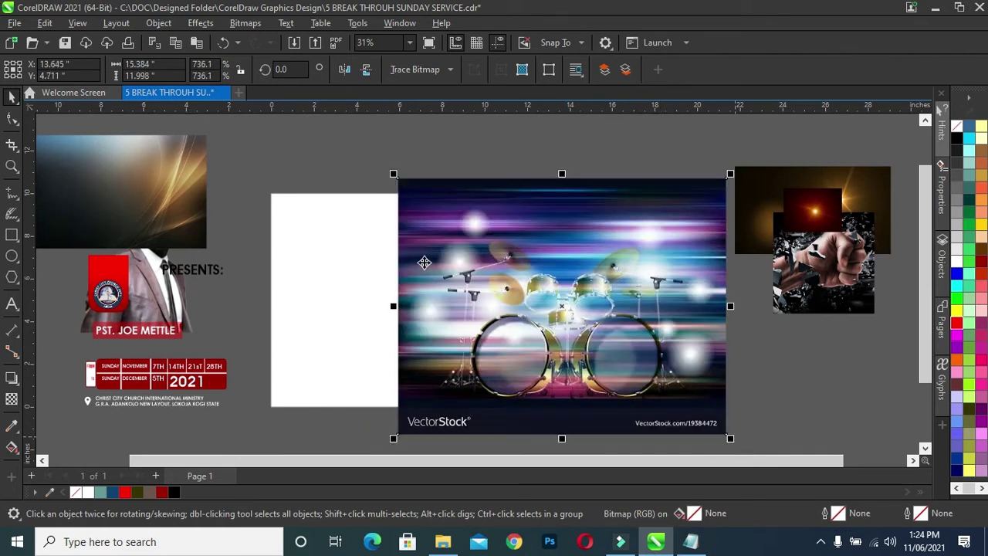
left_click_drag(399, 178, 360, 148)
left_click_drag(489, 253, 500, 257)
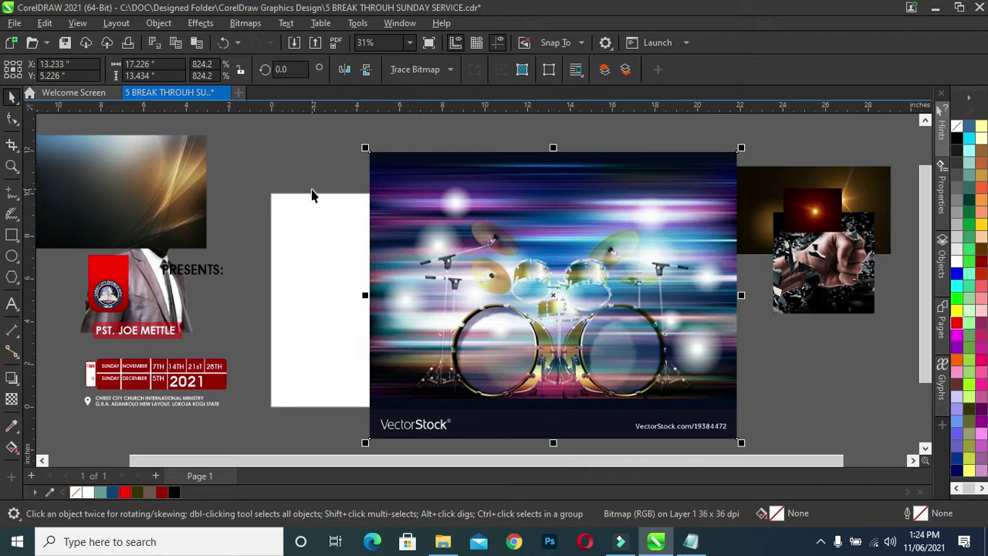
Step: Apply a linear transparency fading the drum image out toward its left side
left_click(11, 399)
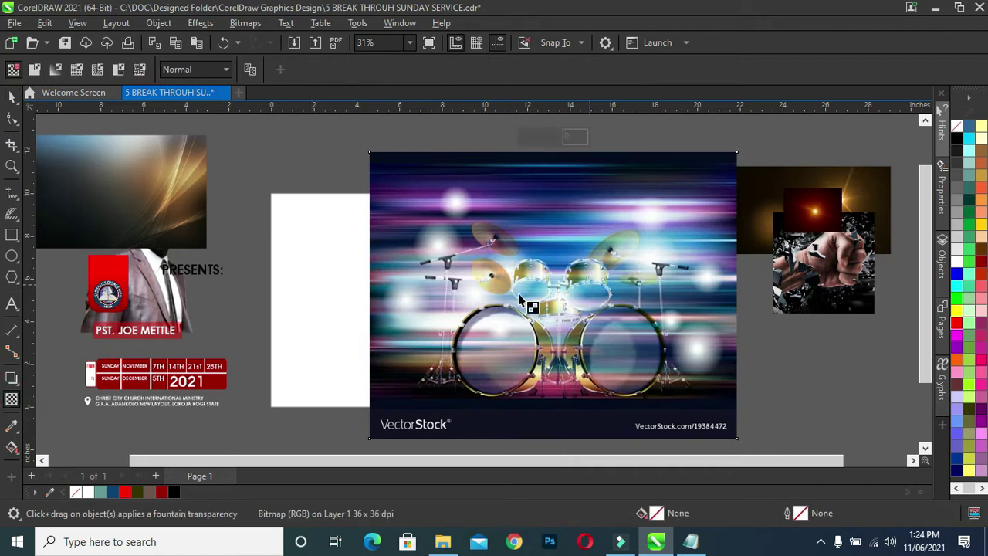
left_click_drag(503, 301, 369, 309)
mouse_move(504, 302)
left_mouse_down()
mouse_move(531, 301)
mouse_move(519, 301)
left_mouse_up()
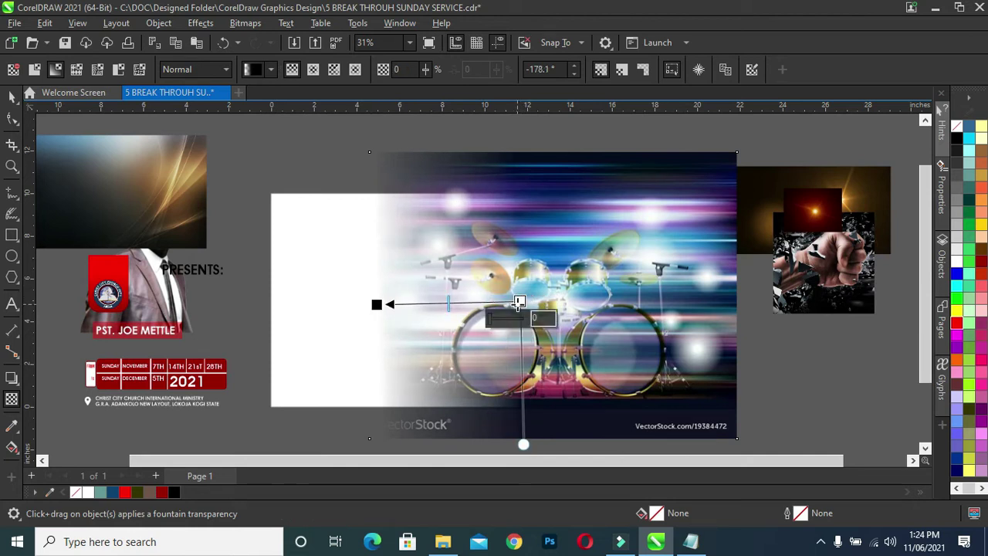
left_click(11, 95)
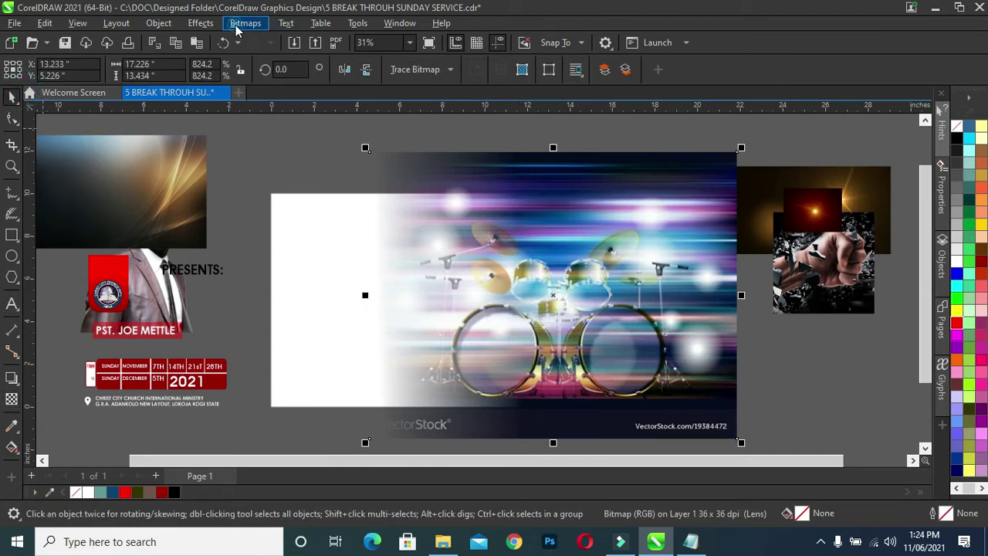
Step: Apply a Gaussian Blur with radius 20.7 to the drum image
left_click(207, 25)
mouse_move(222, 111)
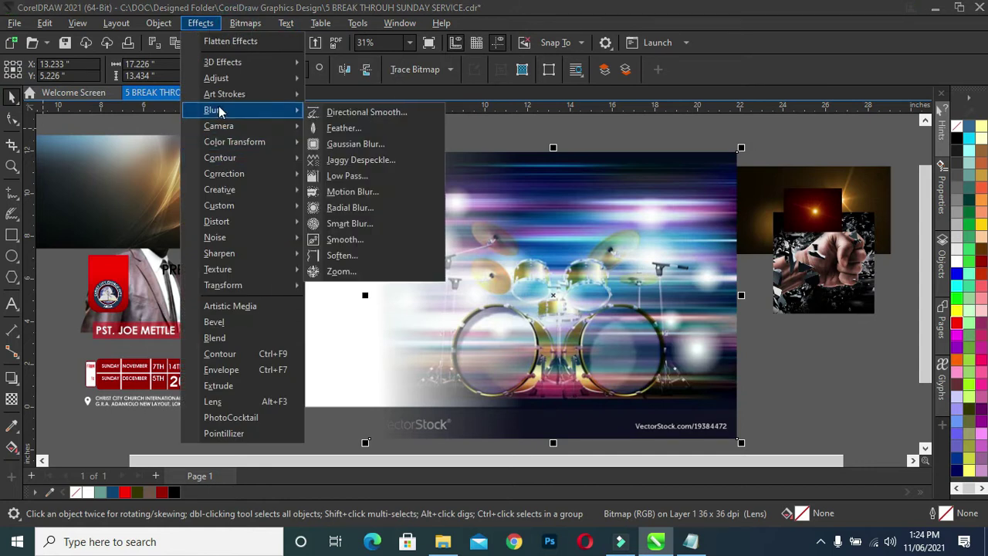
left_click(377, 147)
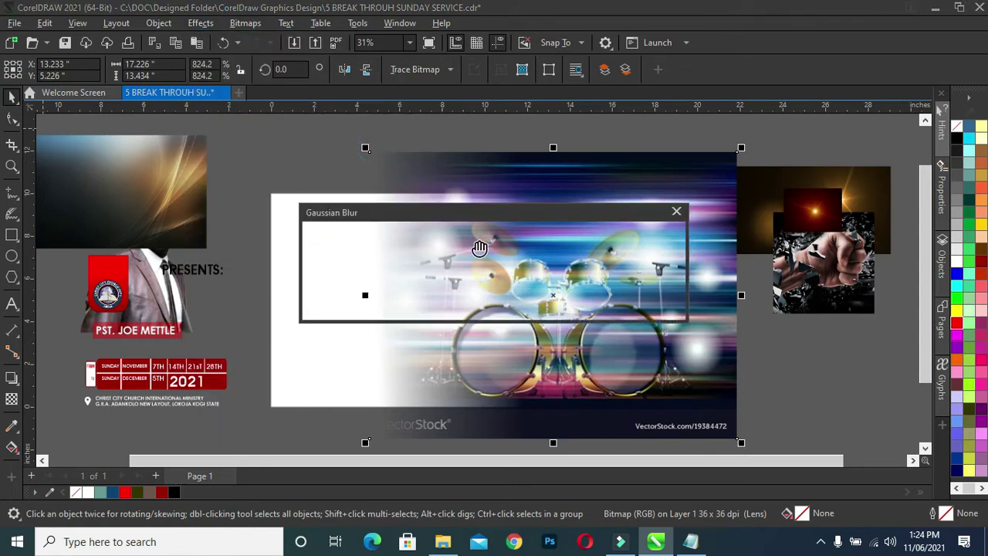
left_click_drag(488, 220, 511, 174)
double_click(635, 204)
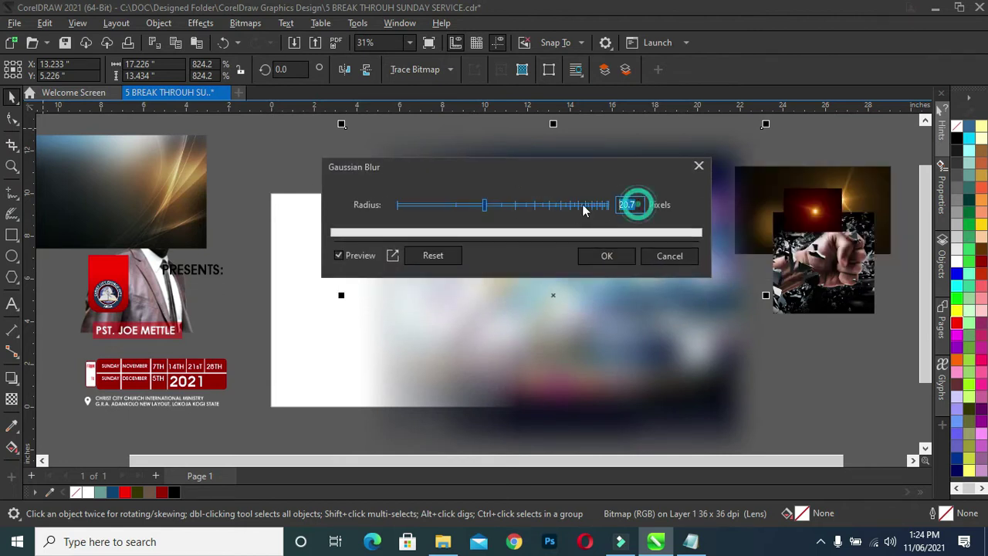
left_click(608, 259)
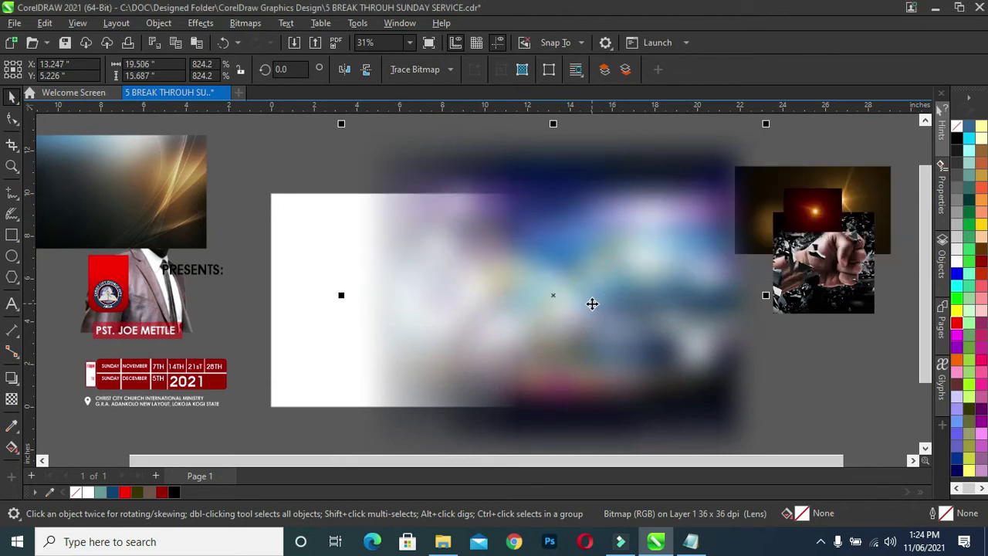
Step: PowerClip the blurred drum image inside the page rectangle, then deselect it
right_click(518, 250)
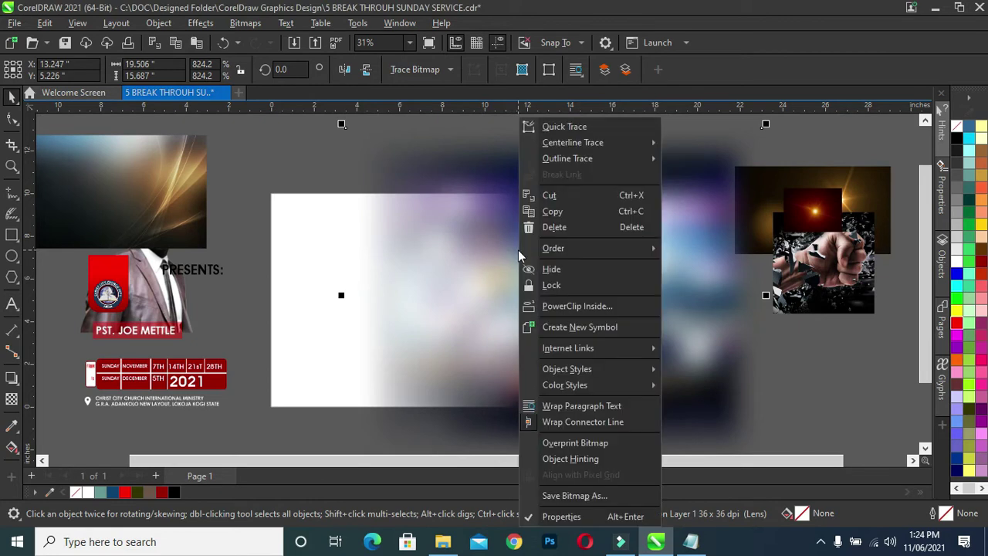
left_click(169, 25)
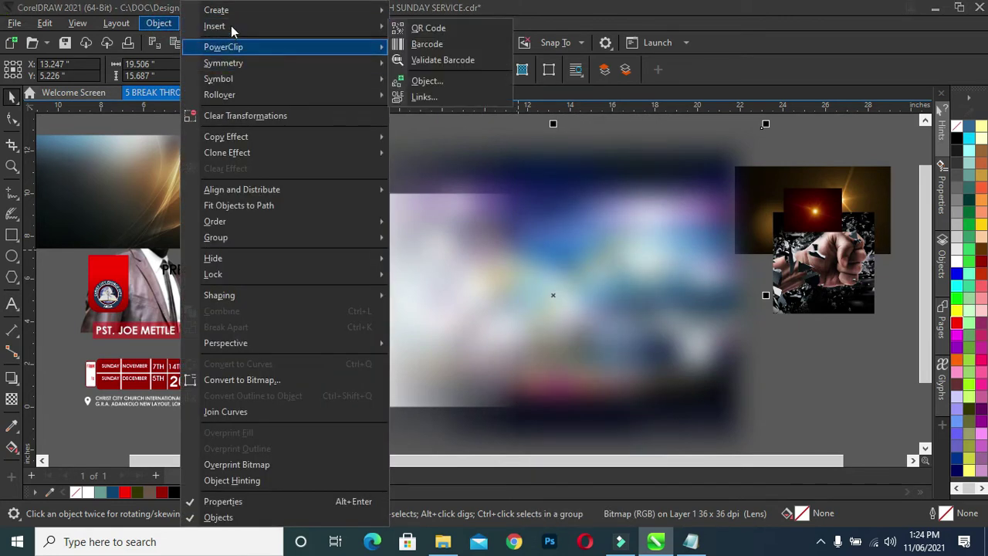
mouse_move(236, 46)
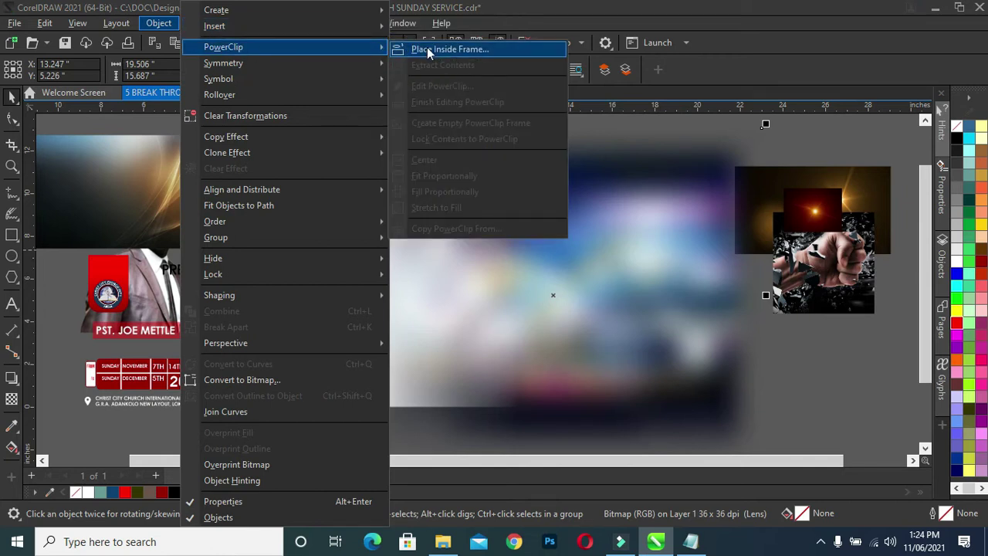
left_click(458, 51)
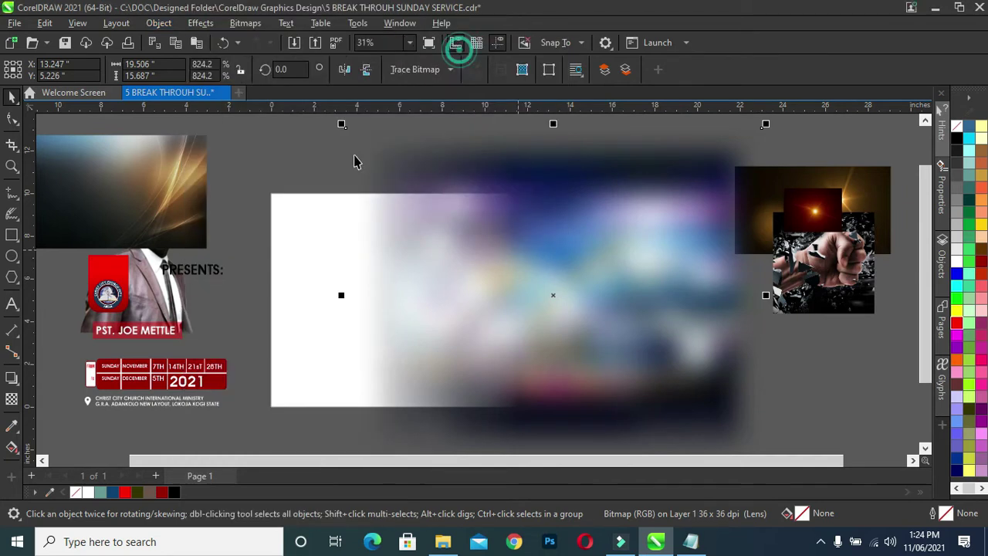
left_click(272, 227)
left_click(430, 155)
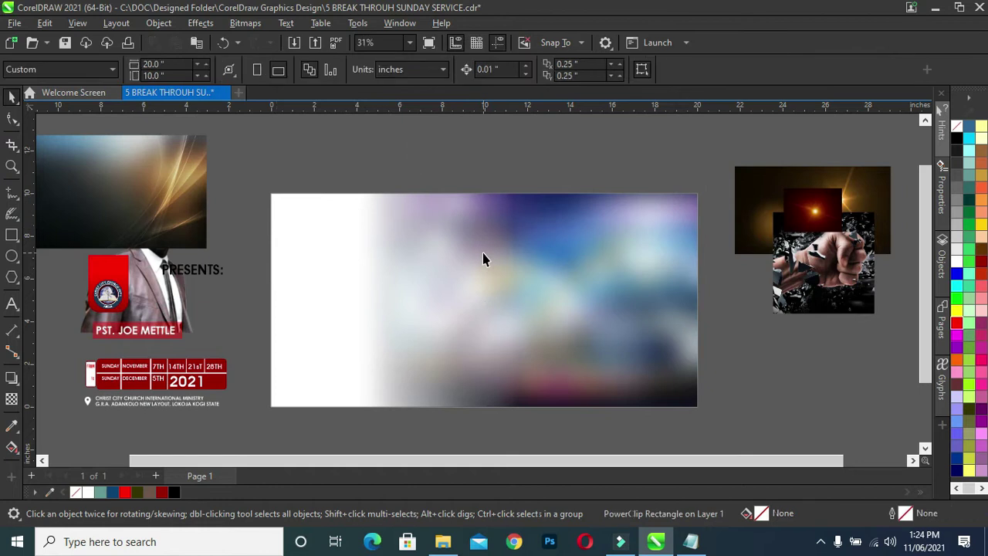
Step: Move the shattered-fist photo onto the blurred background and enlarge it
left_click_drag(825, 279, 498, 292)
left_click_drag(568, 334, 642, 408)
left_click_drag(567, 294, 574, 292)
Step: Give the fist photo a linear transparency and convert it to a 300 dpi bitmap
left_click(12, 399)
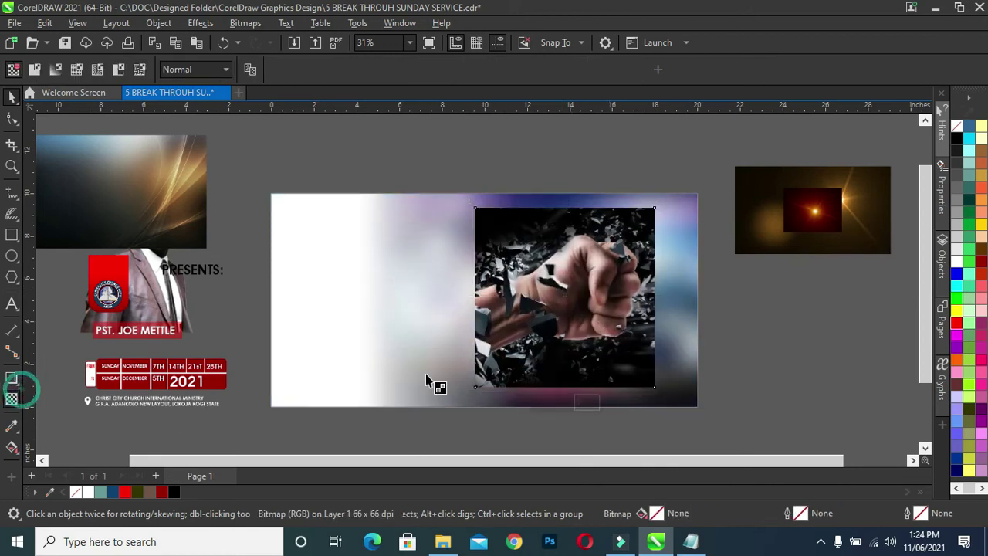
mouse_move(562, 353)
left_mouse_down()
mouse_move(569, 388)
mouse_move(563, 338)
left_mouse_up()
left_click(247, 24)
left_click(270, 41)
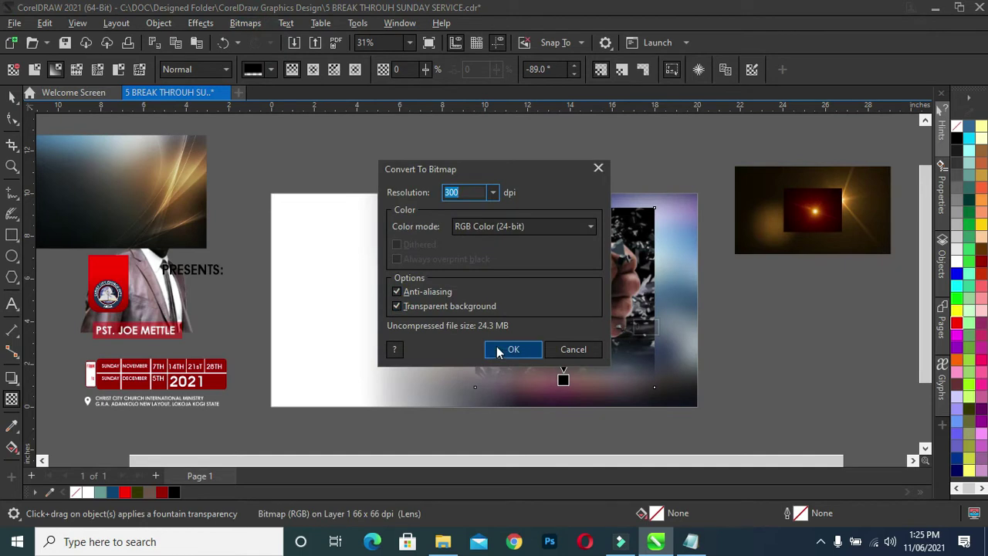
left_click(510, 350)
Step: Redraw the fist photo's fountain transparency so it runs vertically
left_click_drag(540, 292, 476, 290)
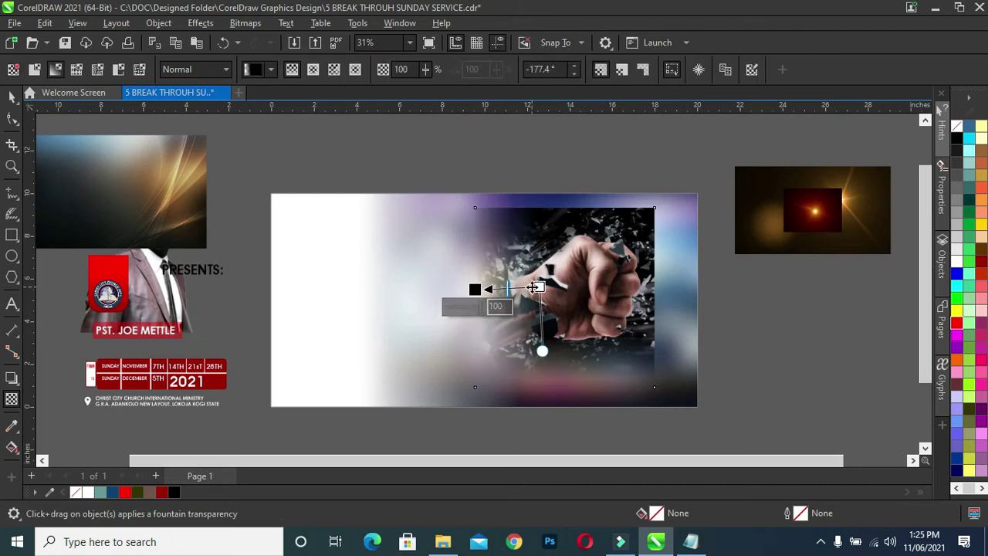
left_click_drag(476, 289, 484, 289)
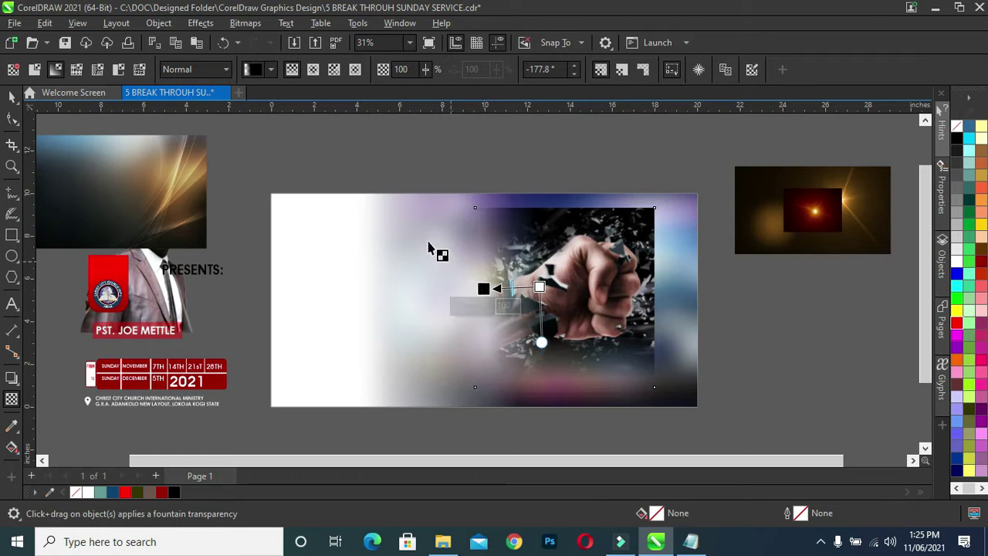
left_click_drag(560, 258, 562, 216)
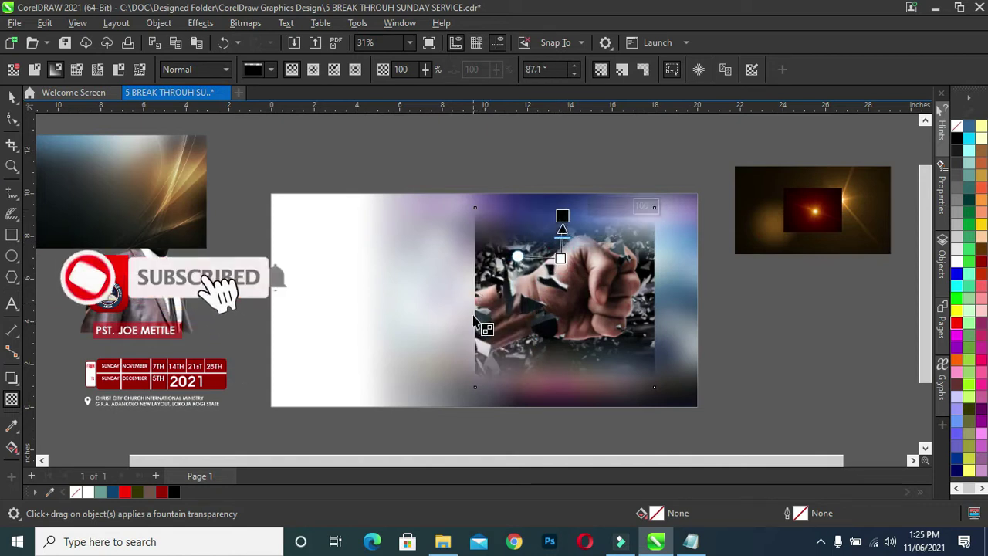
left_click_drag(561, 258, 564, 267)
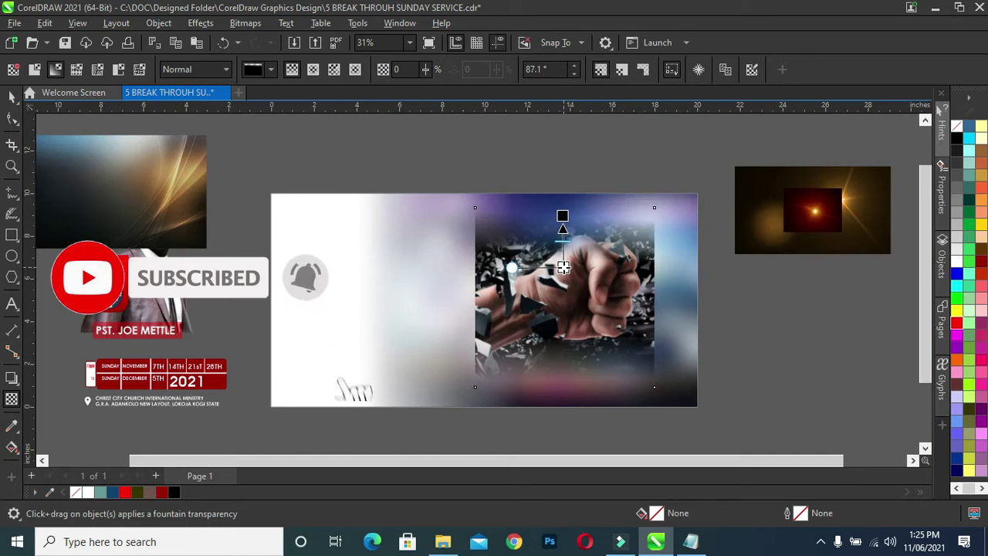
left_click(245, 23)
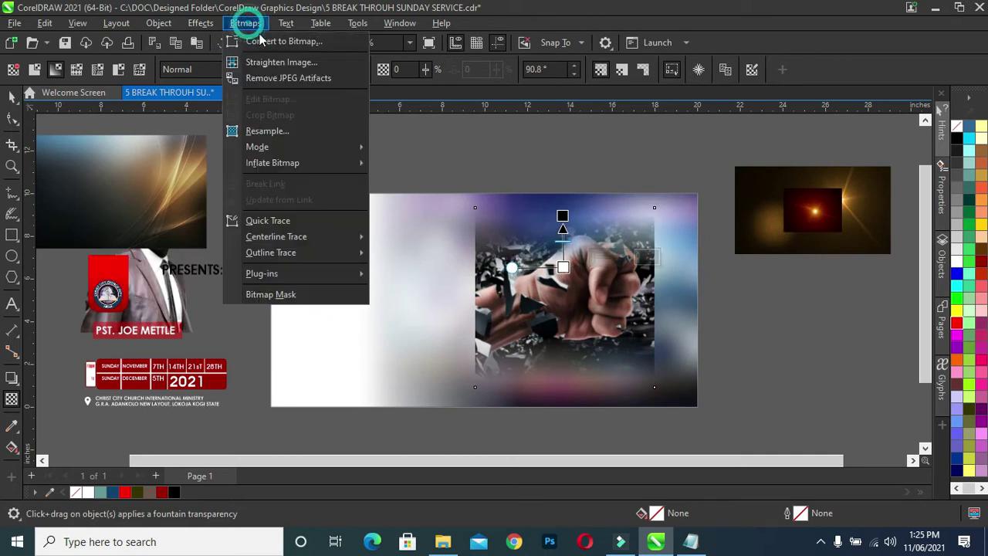
Step: Convert the fist photo to a bitmap, add a leftward fade, and convert again
left_click(273, 42)
left_click(513, 349)
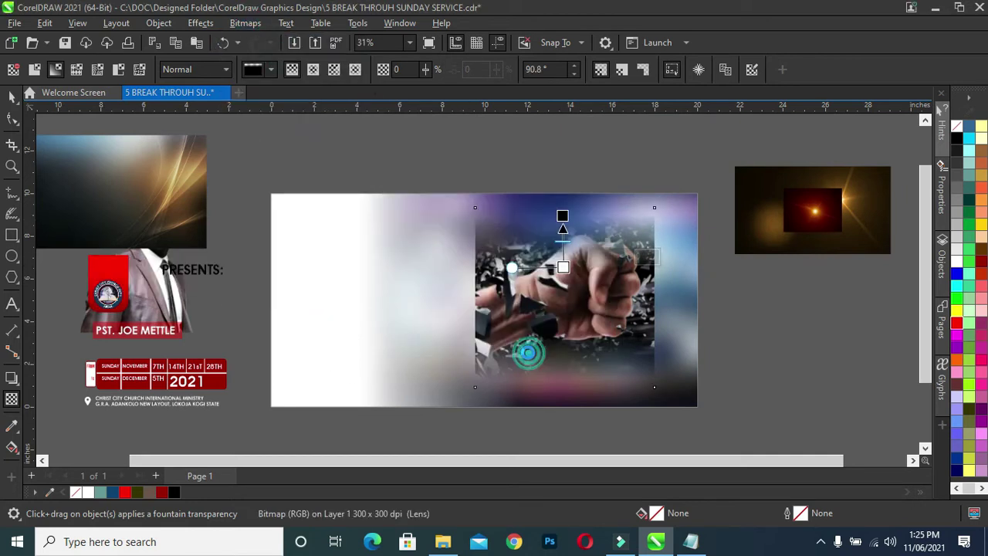
left_click_drag(538, 298, 481, 305)
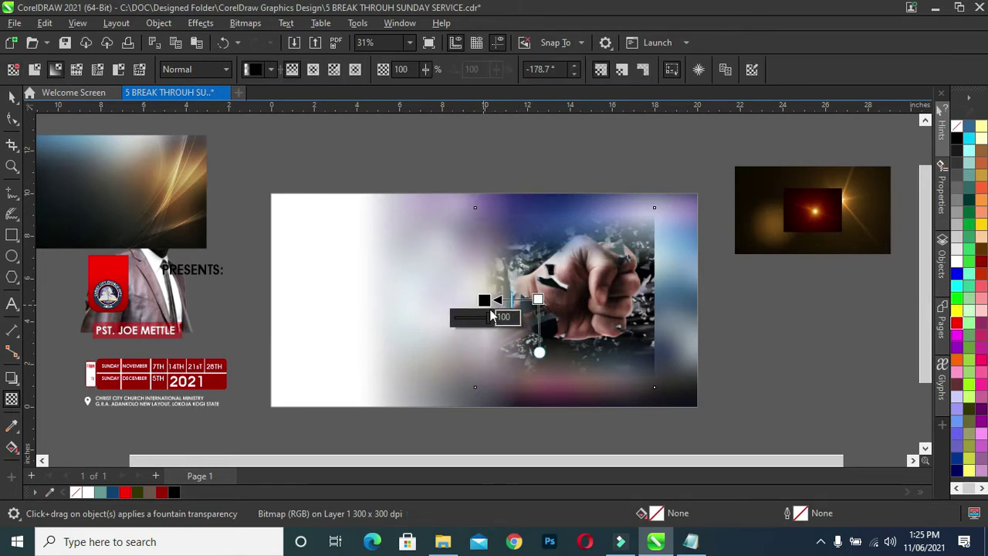
left_click(245, 22)
left_click(269, 43)
left_click(515, 350)
Step: Fade the fist photo's left side horizontally and flatten it to a 300 dpi bitmap
left_click_drag(551, 292, 648, 292)
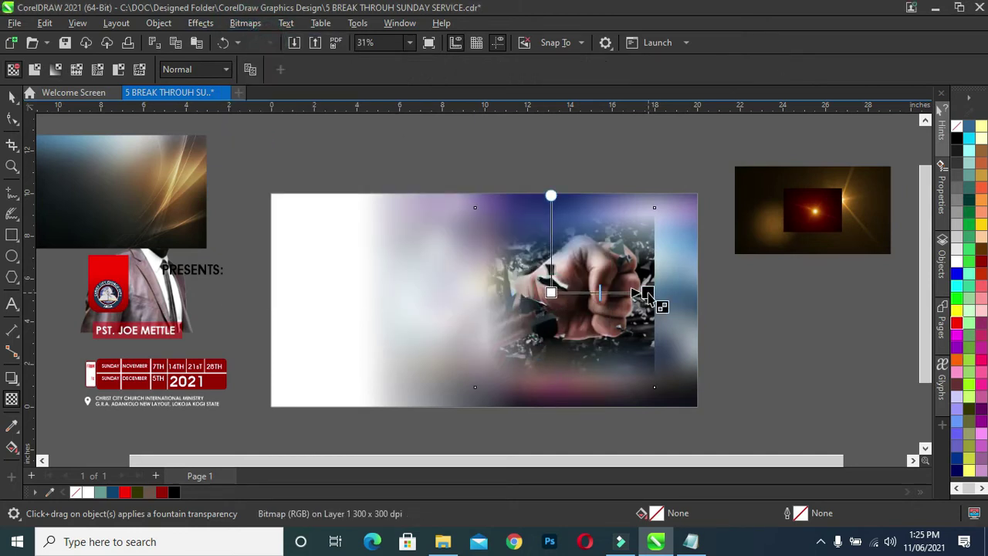
left_click(244, 24)
left_click(267, 40)
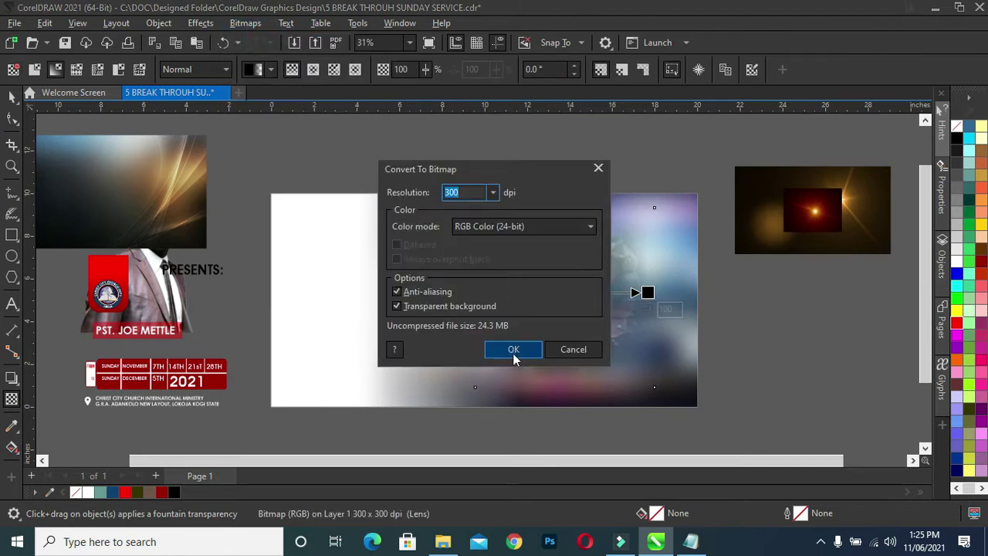
left_click(512, 350)
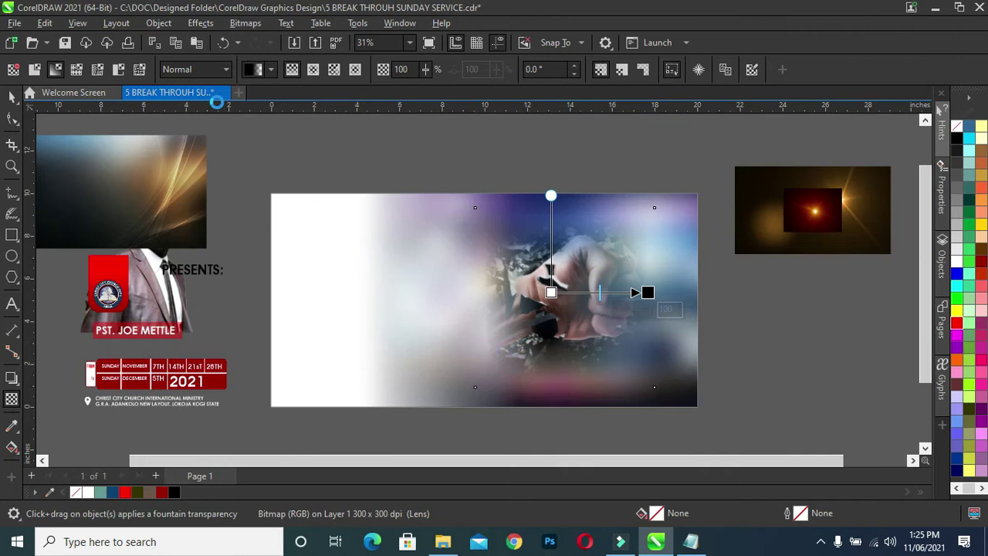
Step: Set the fist photo's transparency mode to Multiply and PowerClip it inside the background frame
left_click(191, 70)
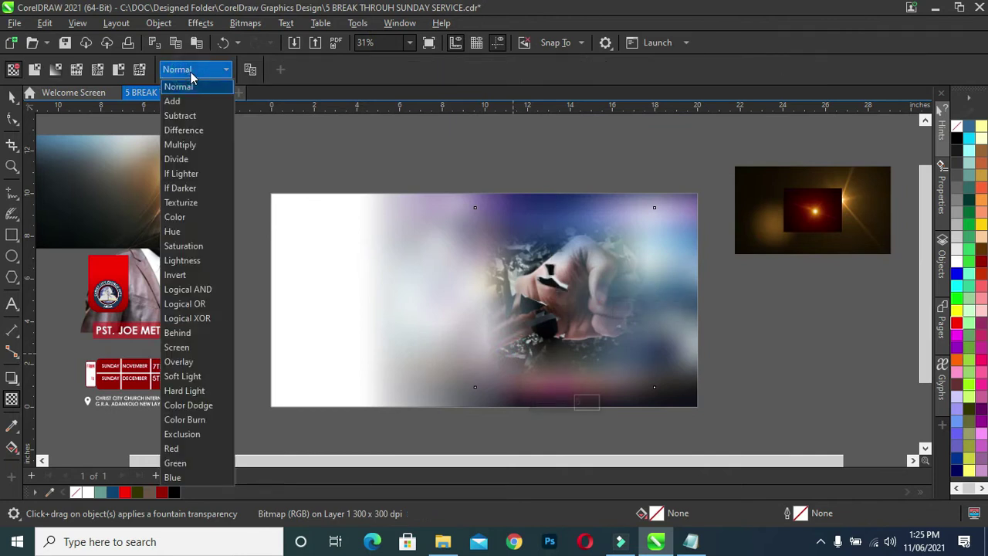
left_click(188, 146)
left_click(12, 98)
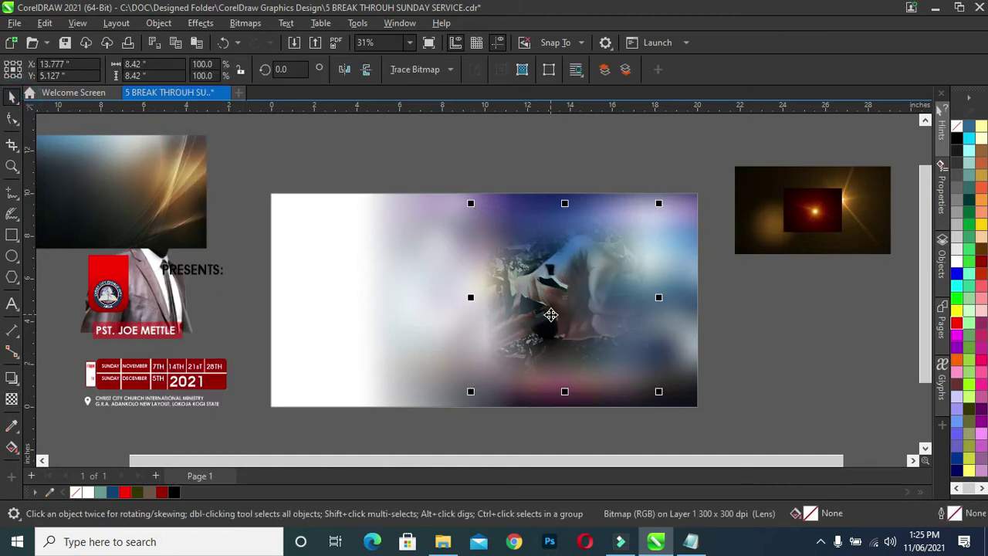
right_click(551, 315)
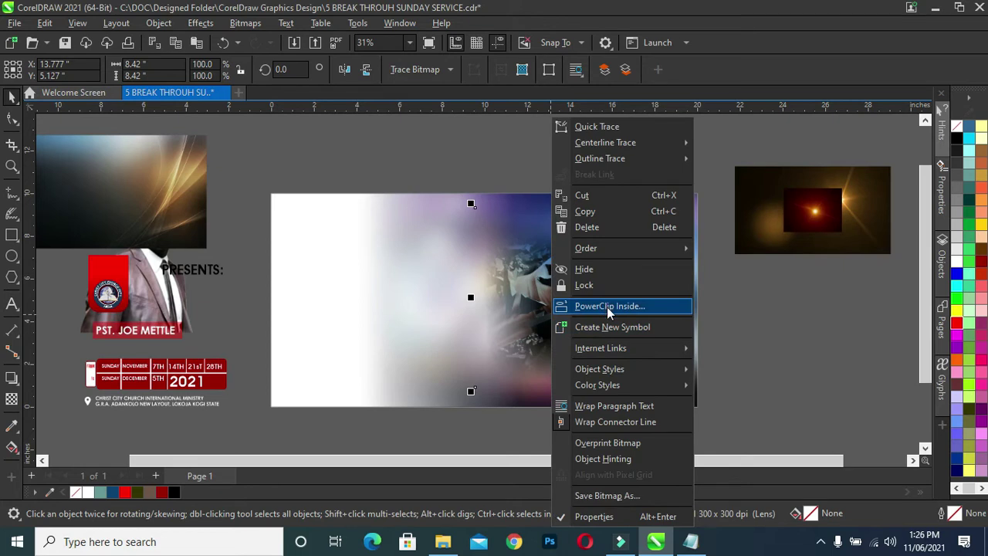
left_click(607, 307)
left_click(355, 285)
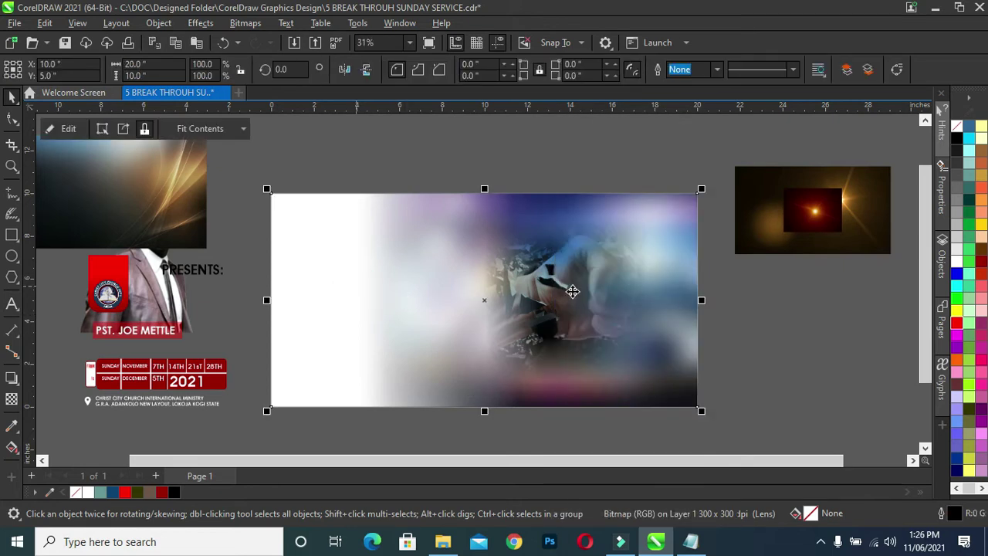
left_click(750, 342)
Step: Fill the background frame with red
left_click(605, 303)
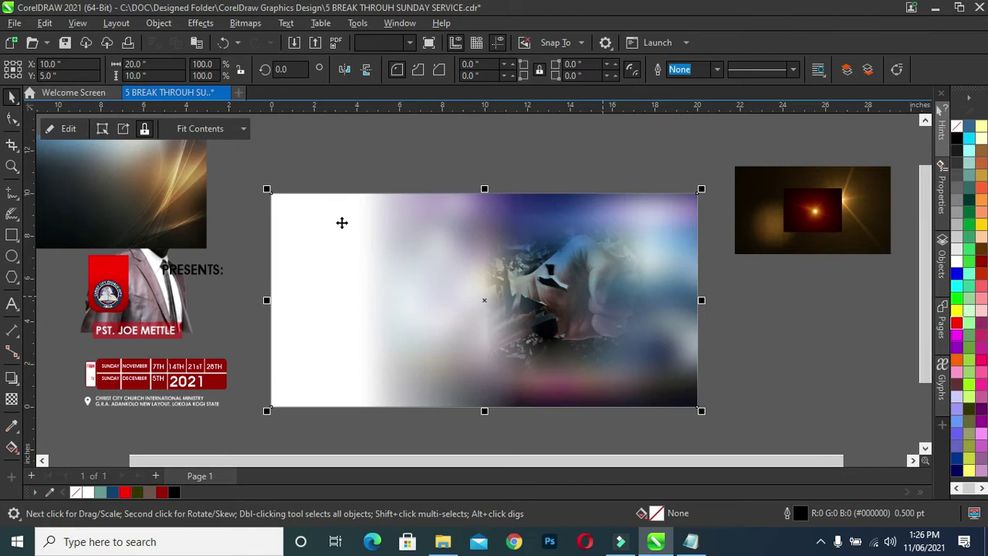
left_click(157, 191)
left_click(368, 303)
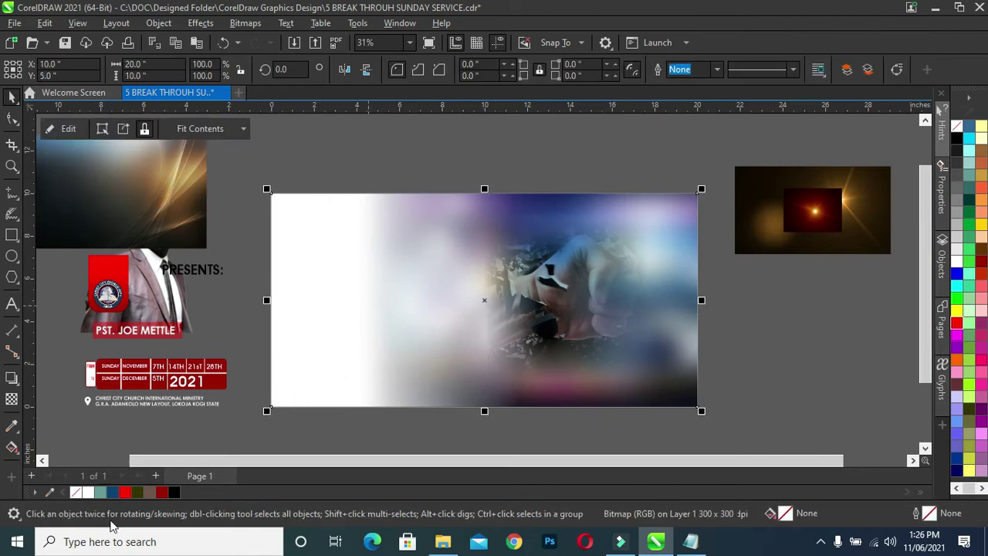
left_click(125, 494)
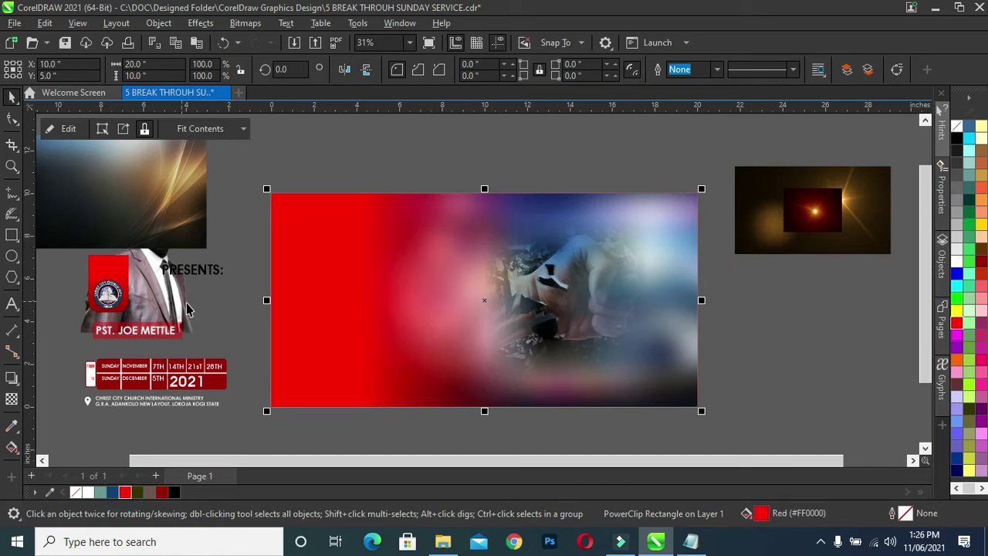
Step: Move the streak image into the frame's top left, mirror it horizontally, and enlarge it
left_click_drag(140, 201, 407, 260)
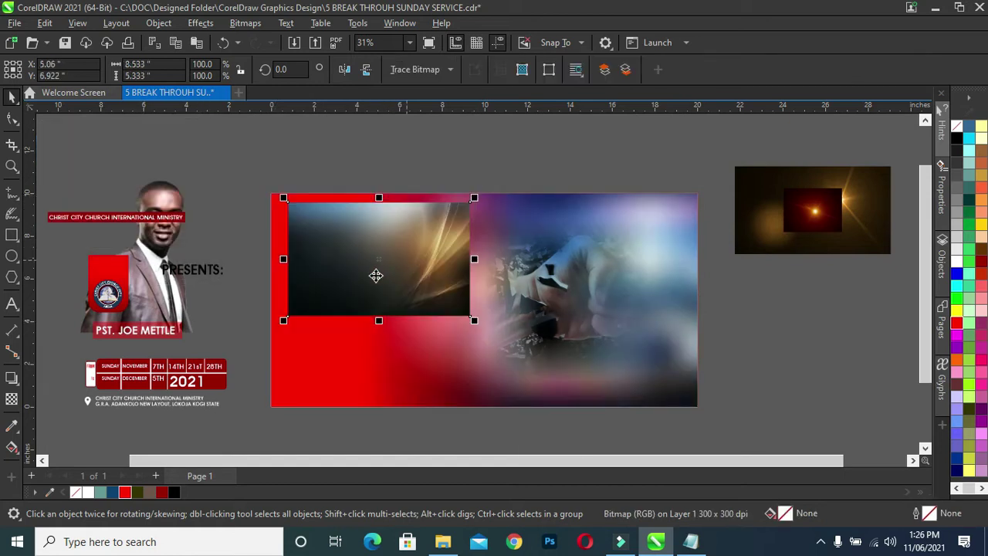
left_click(345, 69)
left_click_drag(284, 320, 265, 342)
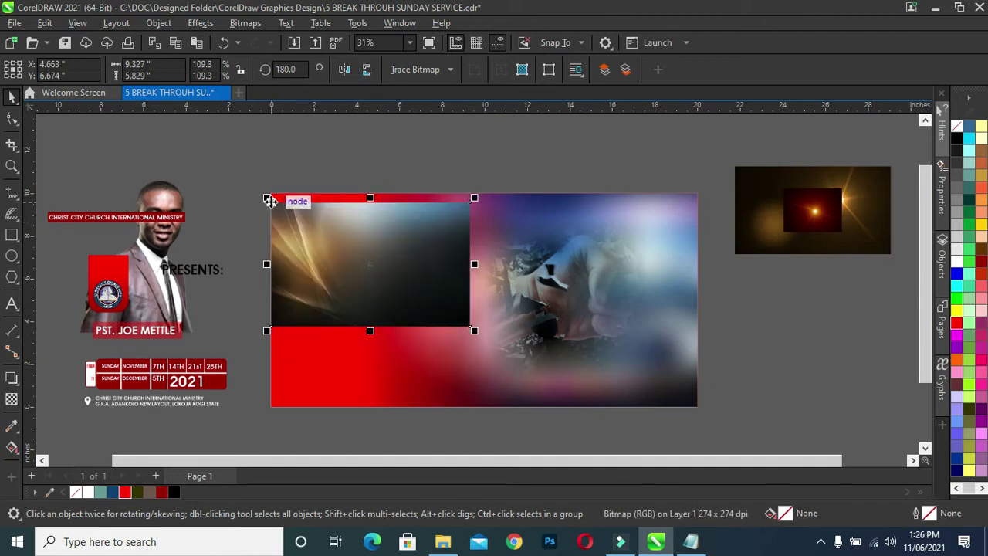
left_click_drag(269, 200, 246, 189)
left_click_drag(472, 334, 610, 414)
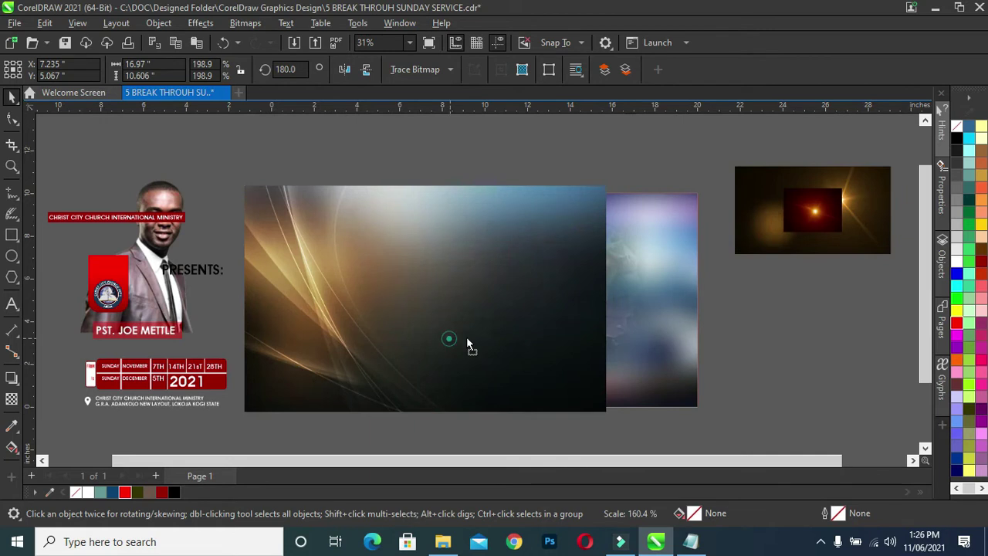
left_click_drag(467, 344, 468, 336)
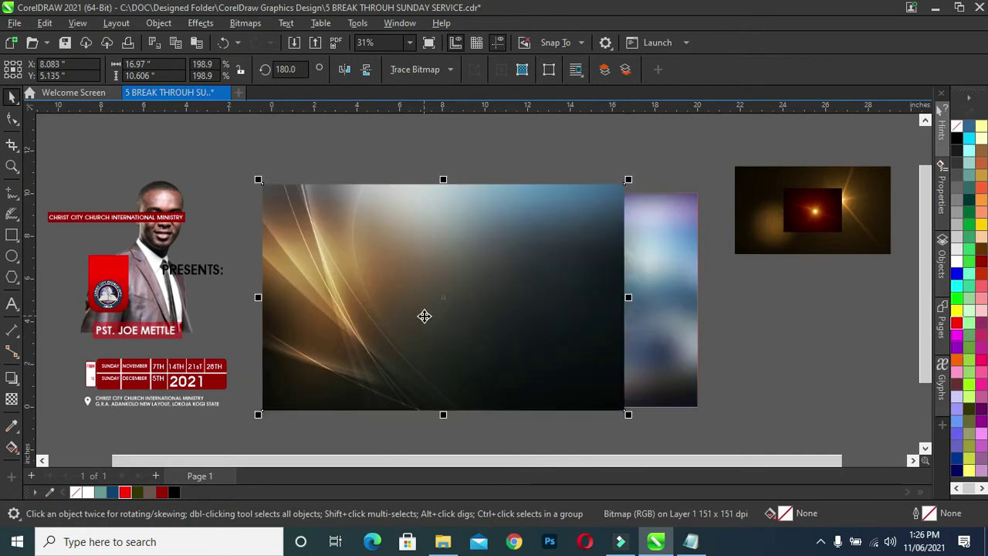
Step: Apply a linear transparency fading the streak image toward its right
left_click(11, 400)
left_click_drag(506, 303, 614, 301)
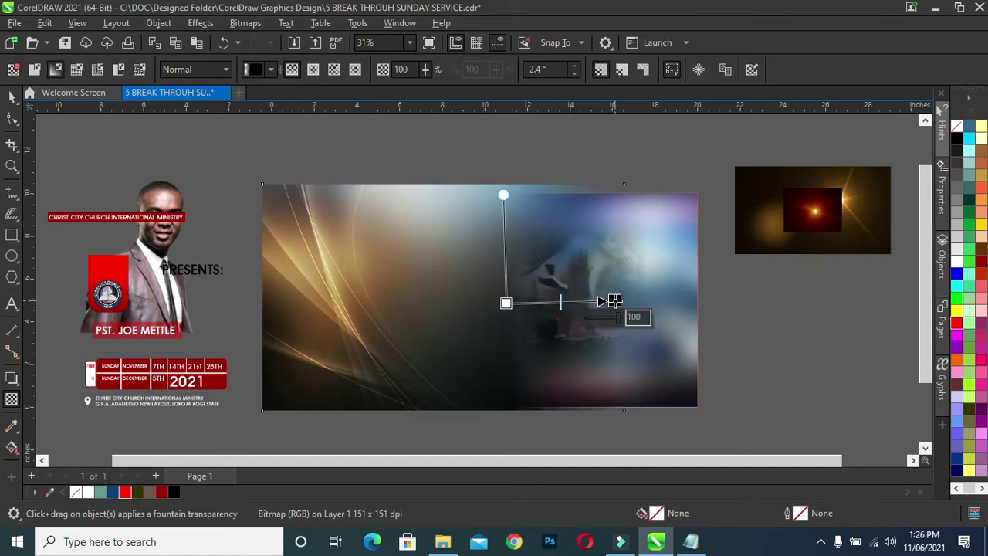
left_click_drag(506, 303, 449, 308)
left_click_drag(615, 300, 519, 309)
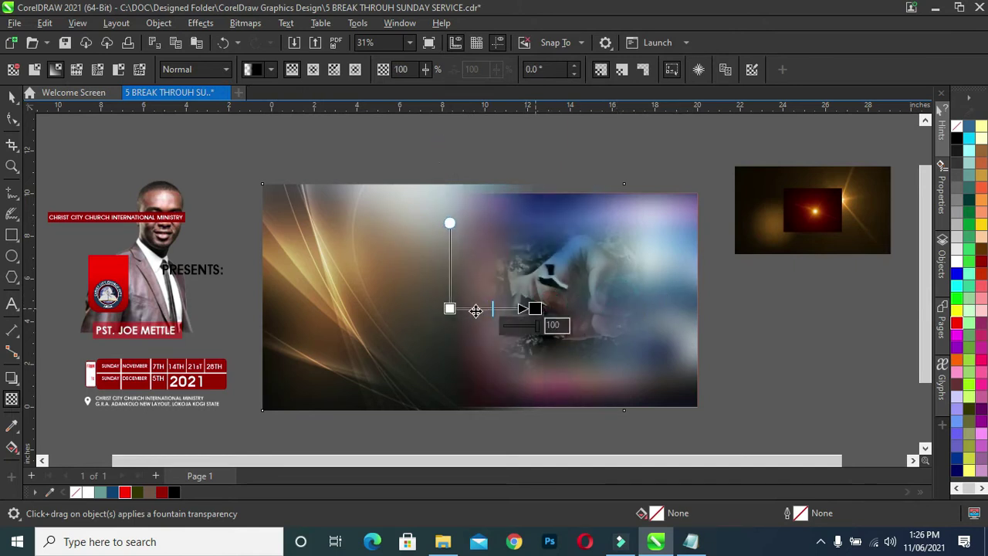
left_click_drag(450, 309, 443, 309)
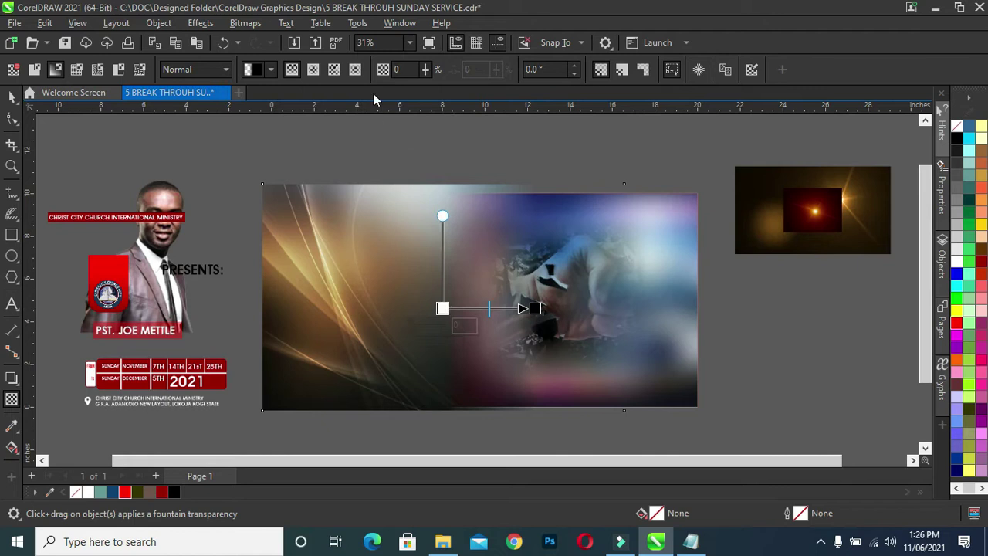
left_click(12, 96)
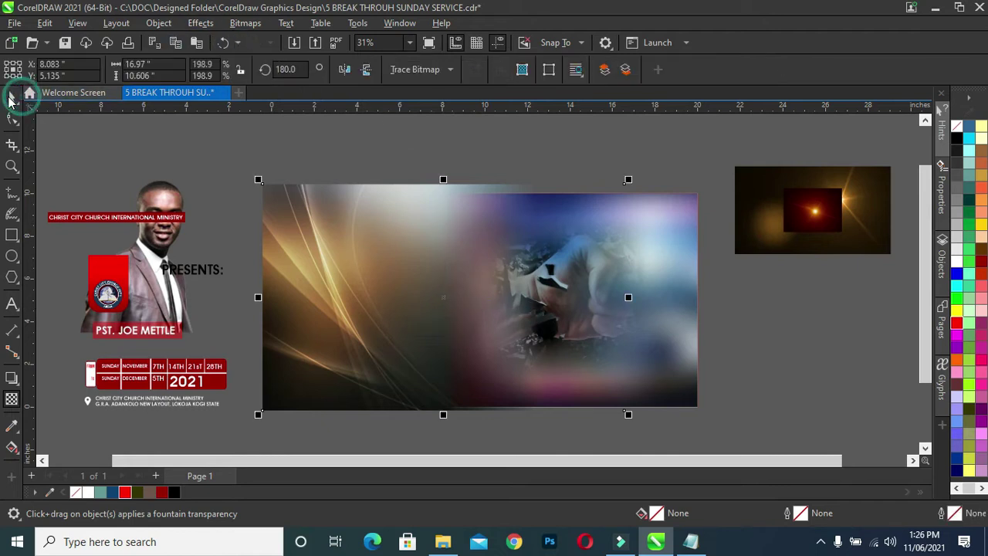
Step: Set the streak image's transparency merge mode to Screen
left_click(11, 399)
left_click(189, 70)
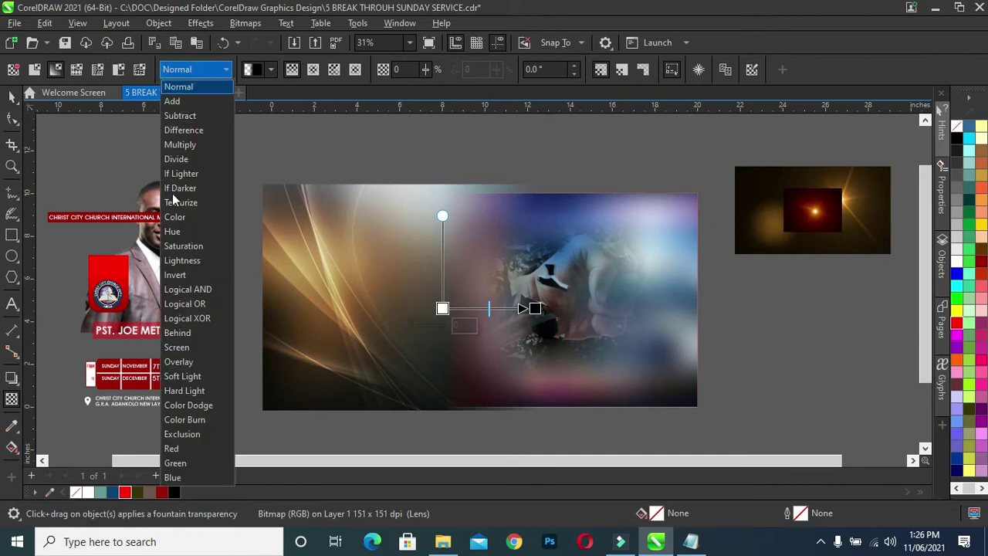
left_click(181, 347)
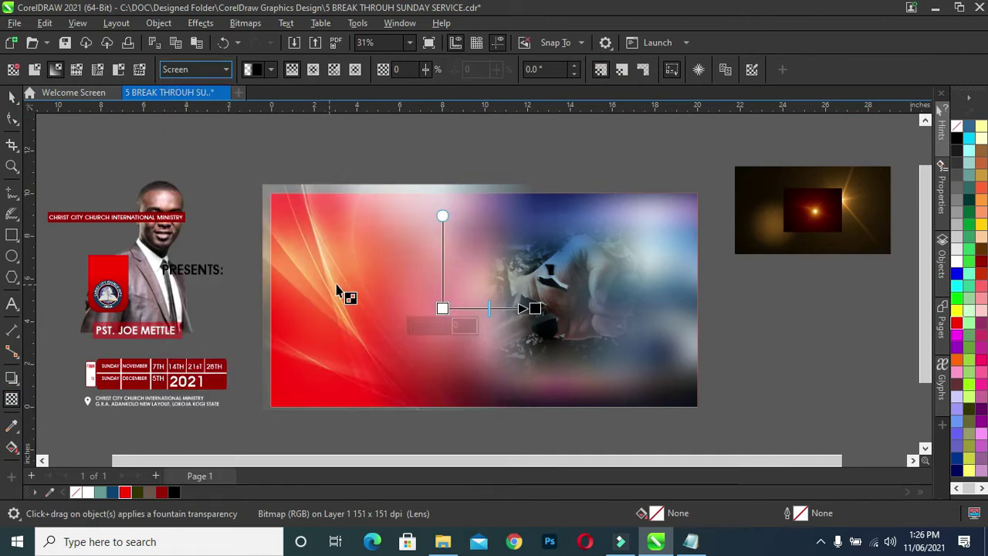
left_click(12, 95)
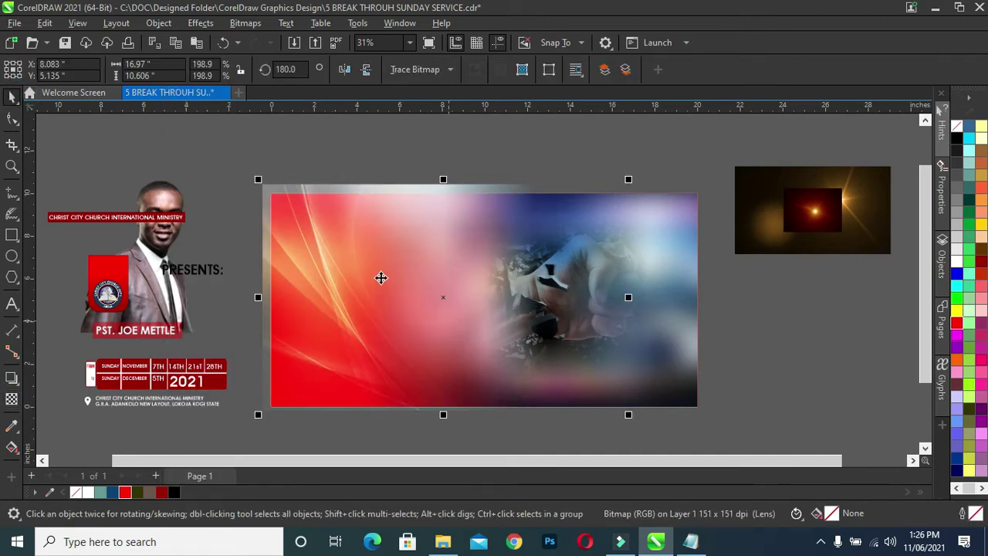
Step: PowerClip the streak image inside the page frame, then deselect it
right_click(379, 272)
left_click(421, 304)
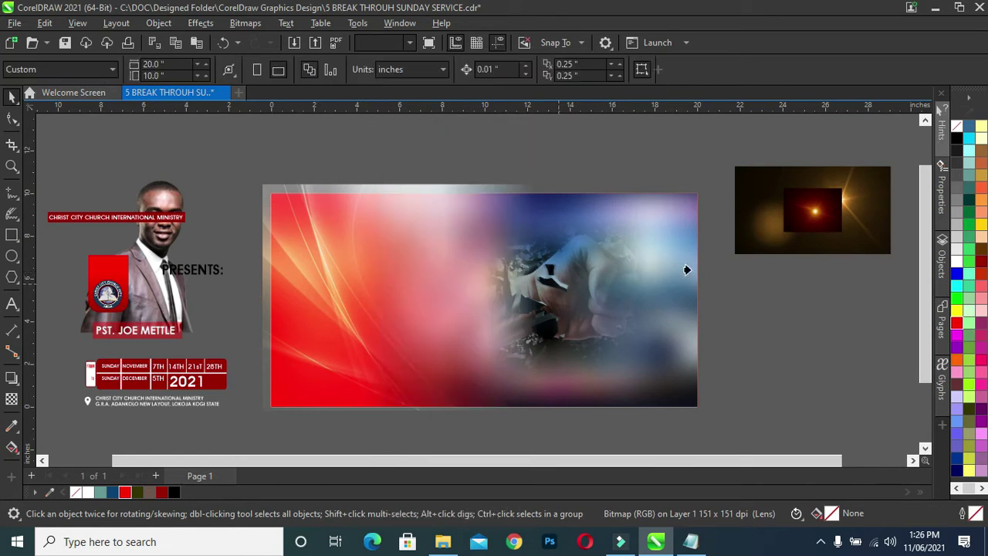
left_click(663, 279)
left_click(224, 325)
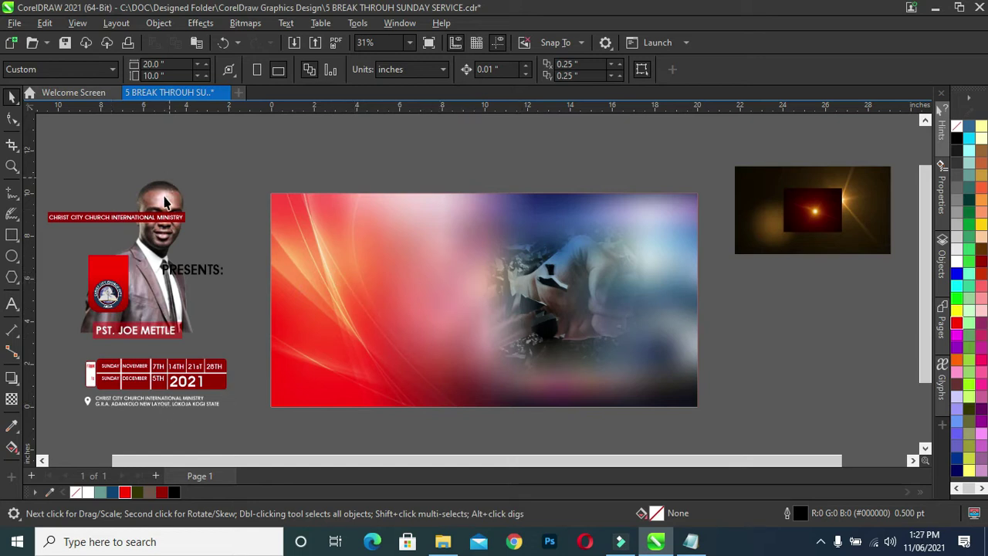
Step: Place the pastor's portrait on the left at 62.3% and draw a thin strip along the bottom
left_click_drag(164, 200, 359, 270)
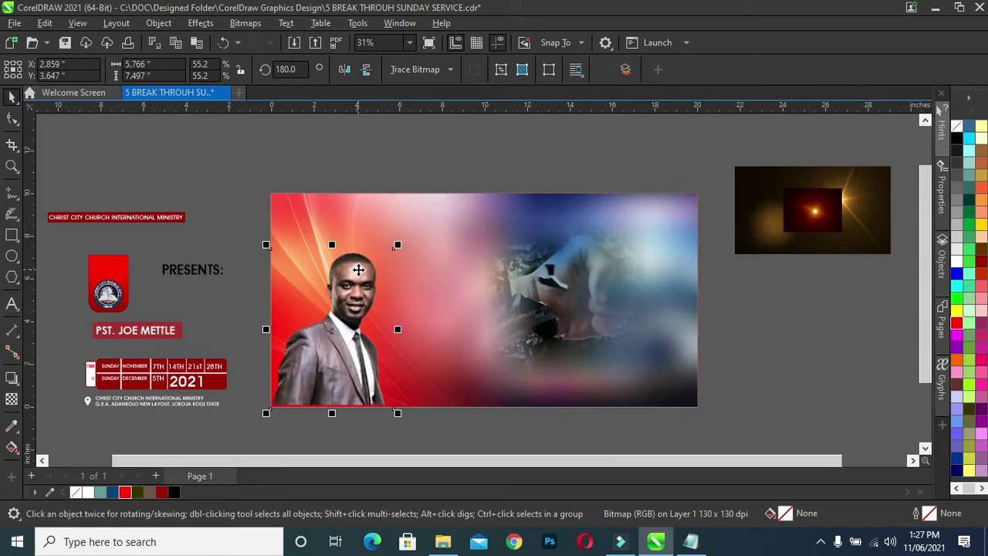
key("Down")
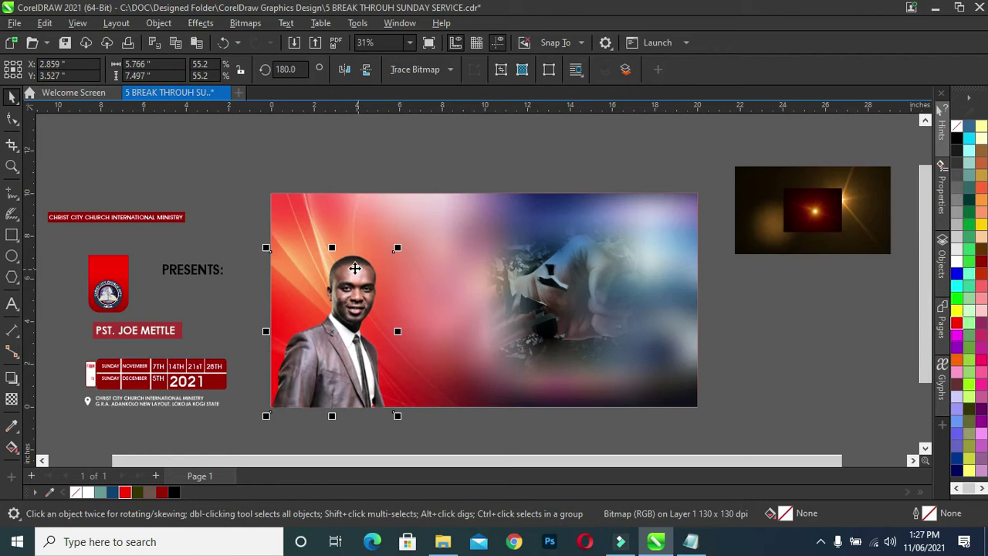
left_click_drag(397, 248, 414, 227)
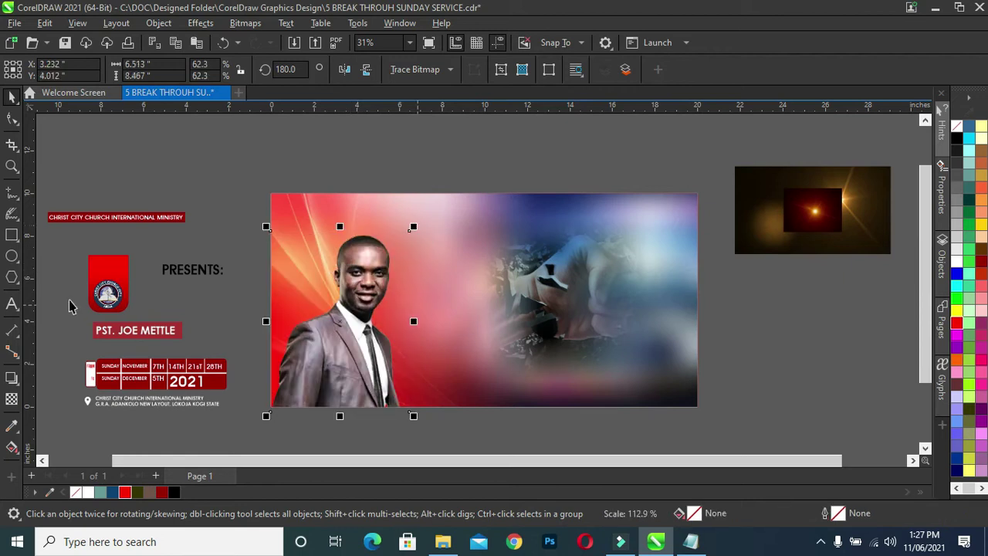
left_click(13, 234)
left_click_drag(271, 382, 698, 407)
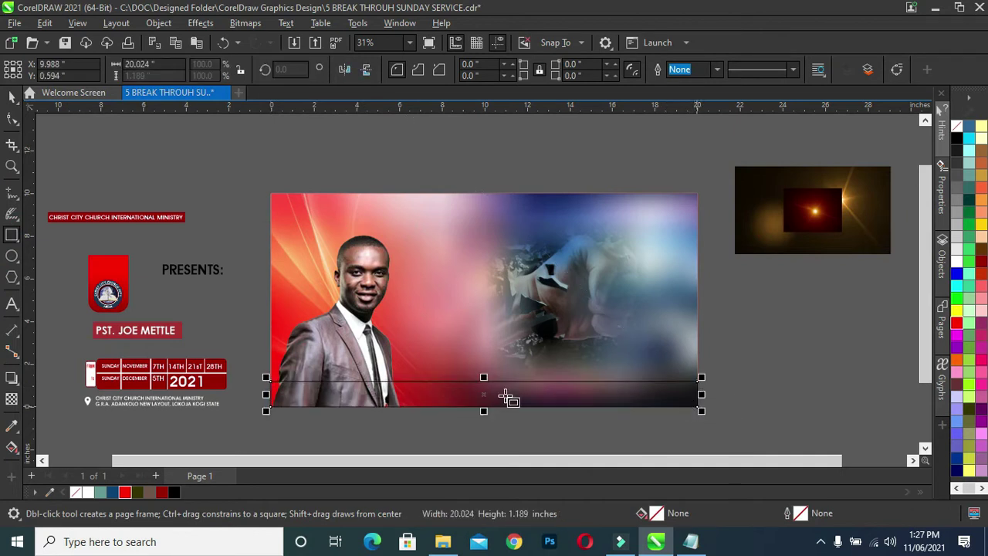
Step: Fill the bottom strip with solid red and remove its outline
left_click(11, 97)
left_click(125, 492)
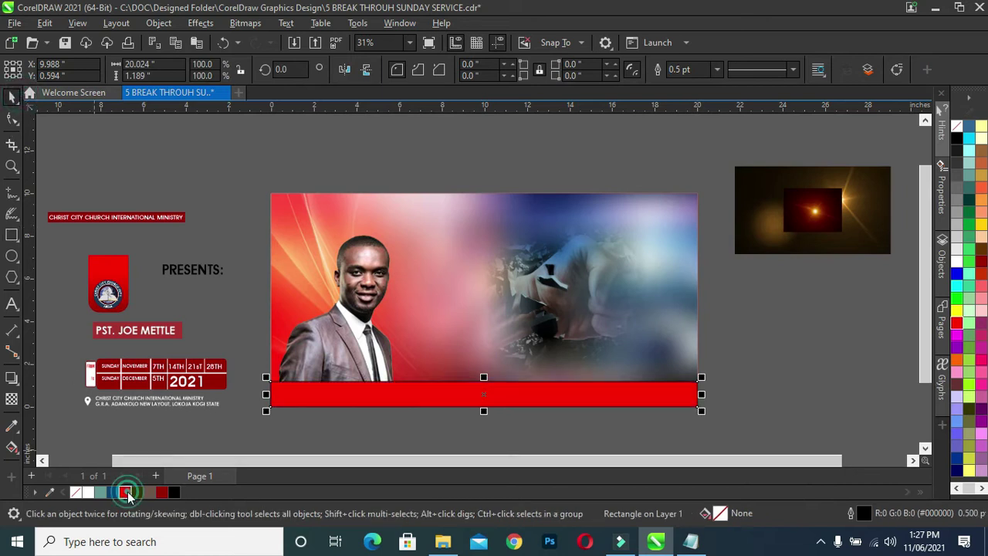
right_click(76, 495)
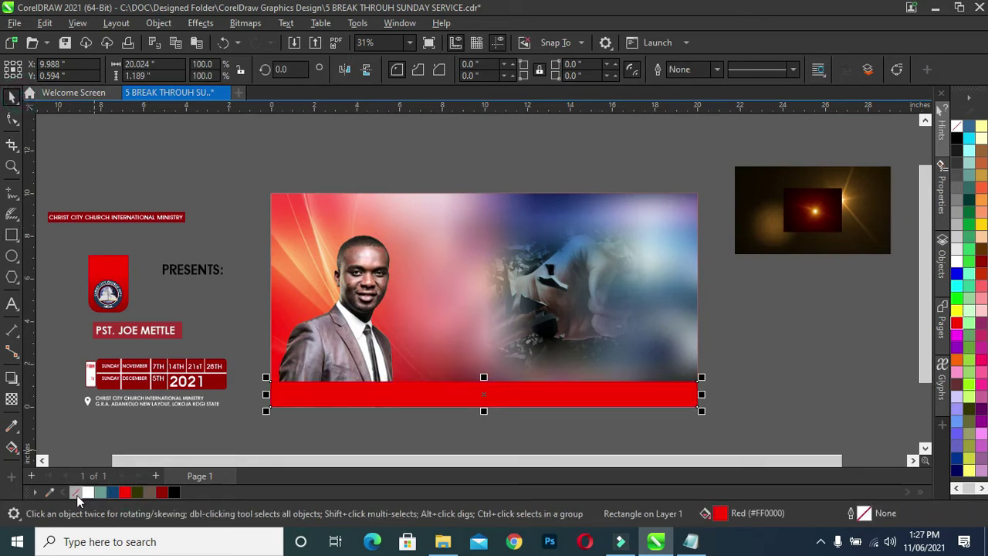
Step: PowerClip the red strip inside the background image, then deselect it
right_click(435, 393)
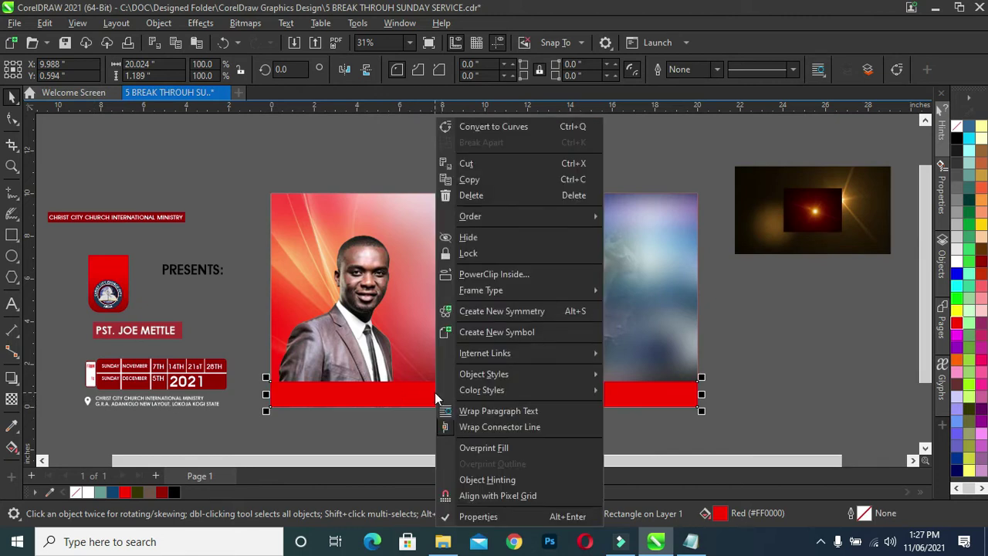
left_click(494, 274)
left_click(486, 363)
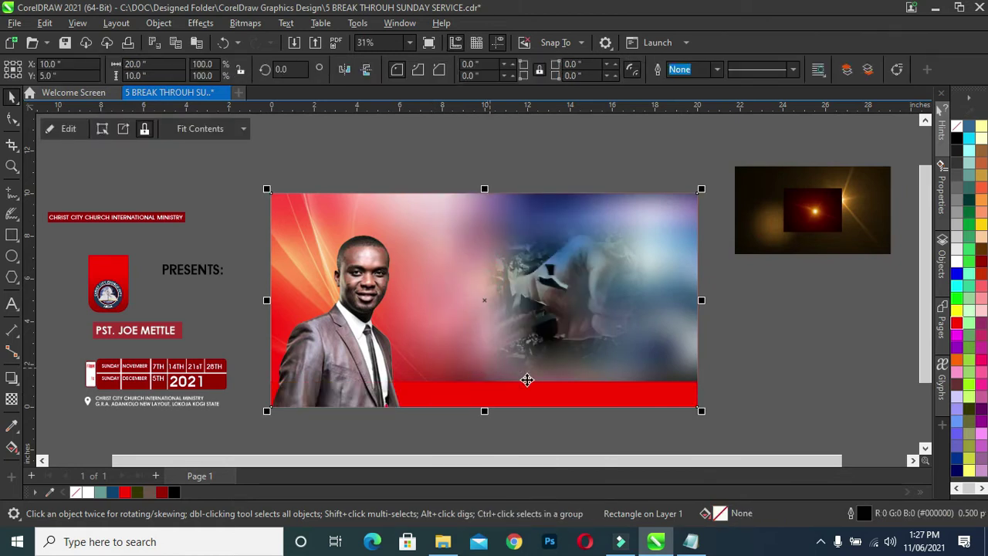
left_click(768, 357)
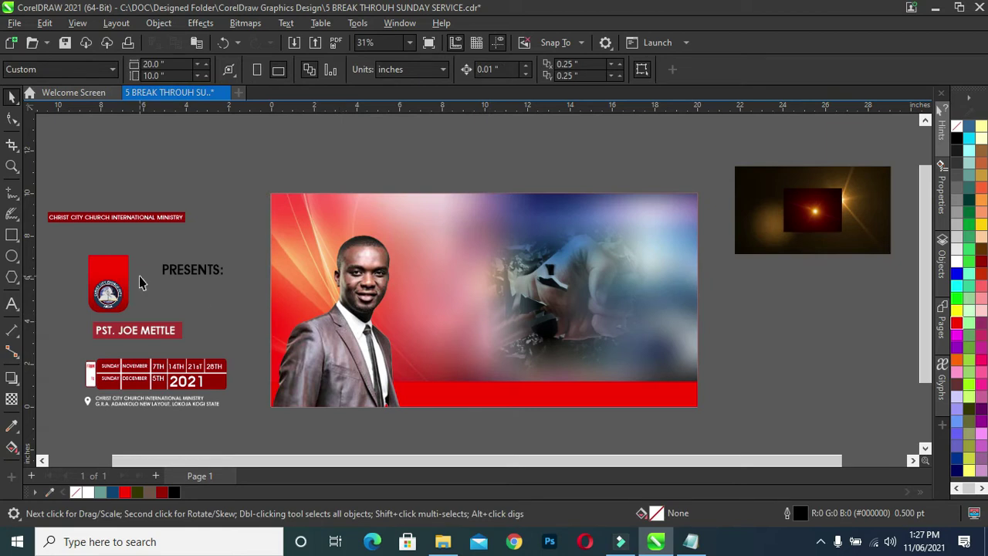
Step: Move the orange glow image onto the middle of the background and enlarge it
left_click(853, 204)
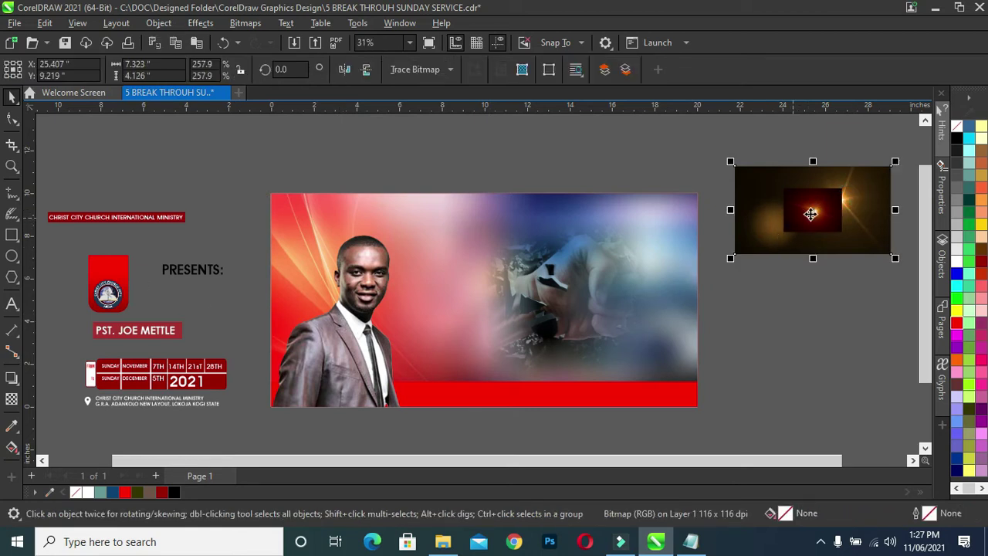
left_click_drag(811, 214, 576, 360)
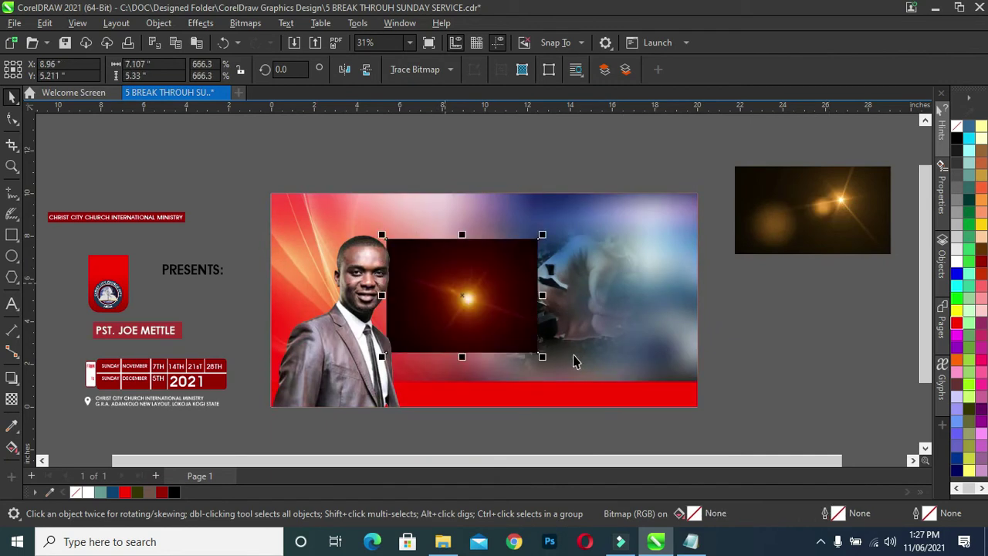
left_click_drag(382, 234, 326, 197)
left_click_drag(441, 292, 488, 299)
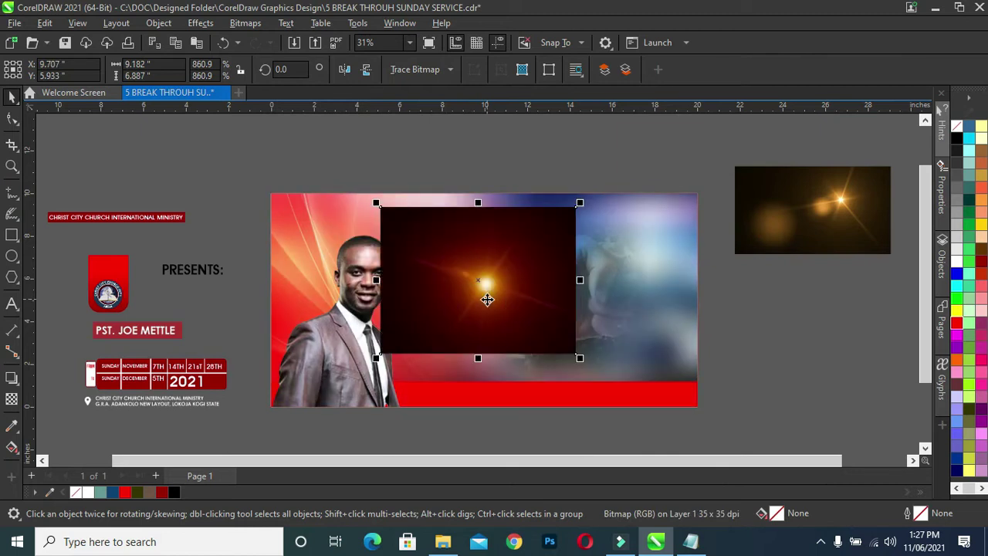
Step: Fade the glow downward with a fountain transparency and convert it to a bitmap
left_click(11, 399)
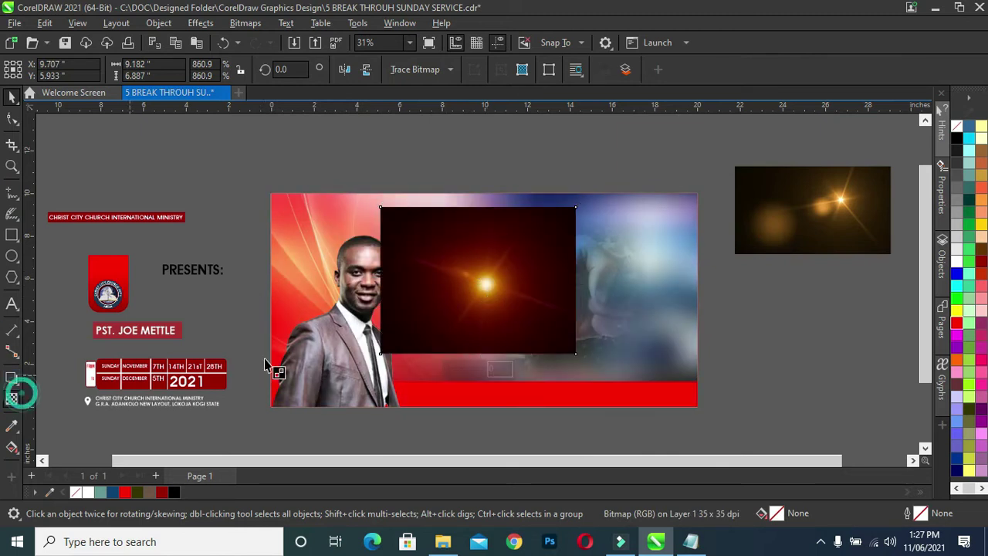
left_click(475, 314)
left_click_drag(475, 314, 473, 345)
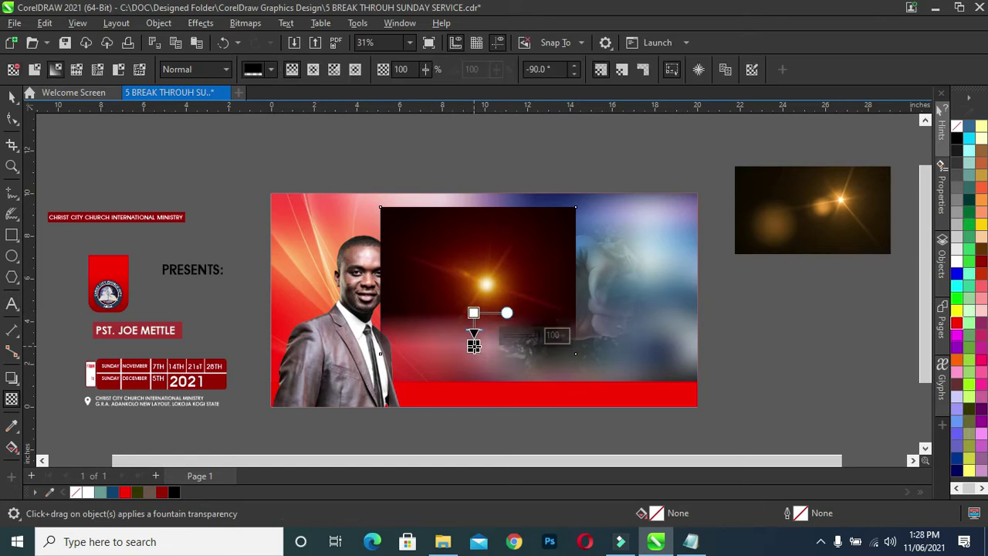
left_click(246, 22)
left_click(298, 41)
left_click(511, 352)
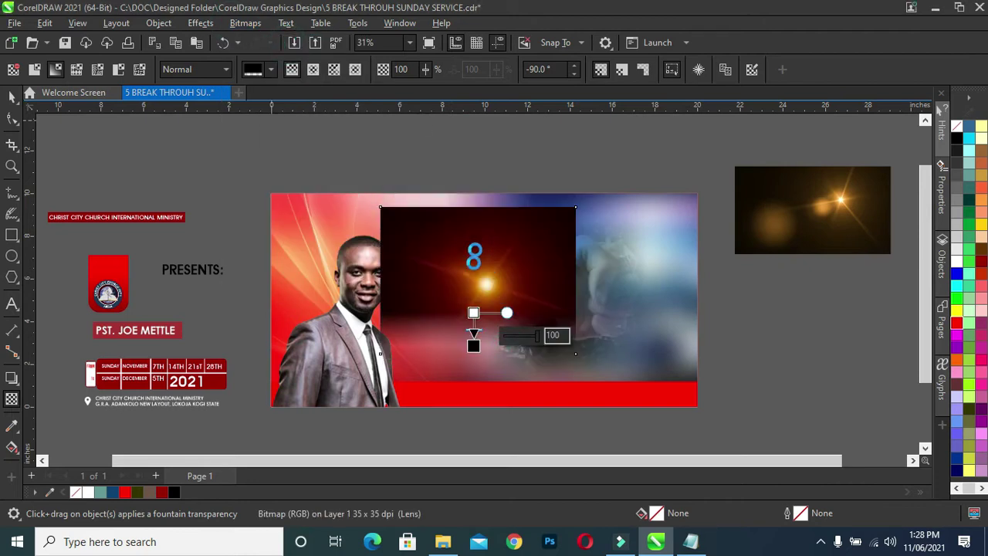
Step: Add upward and horizontal fountain transparencies to the glow, converting it to a bitmap after each
left_click_drag(475, 266, 471, 212)
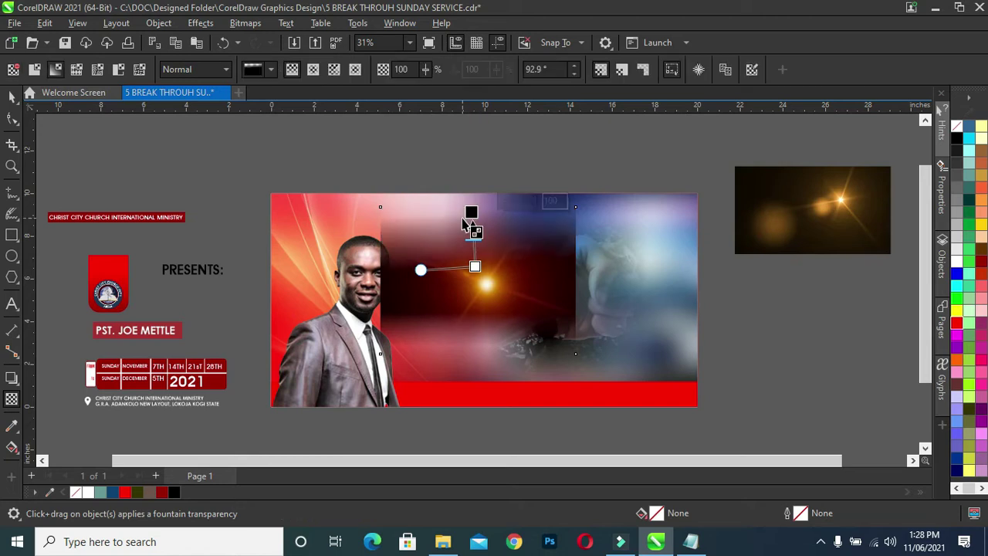
left_click(246, 22)
left_click(266, 39)
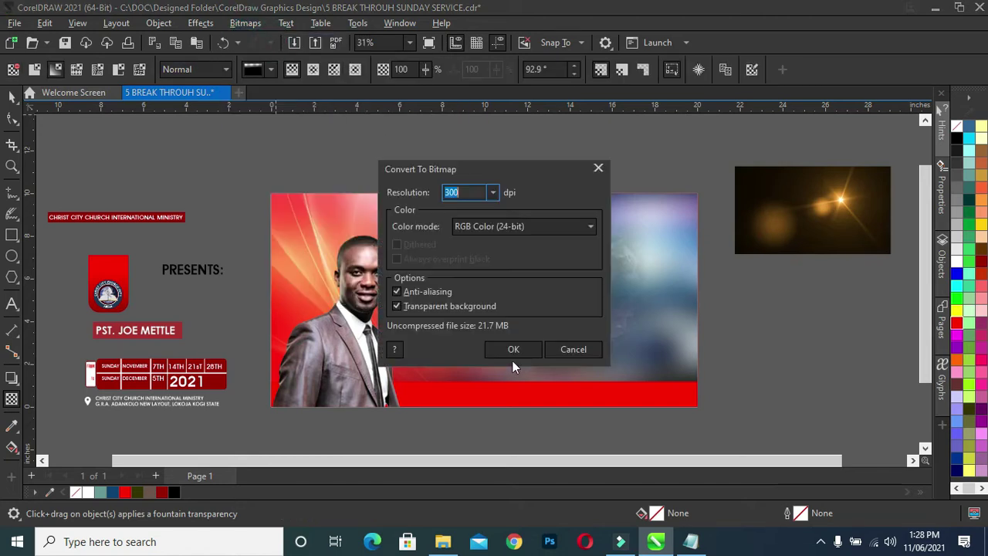
left_click(495, 350)
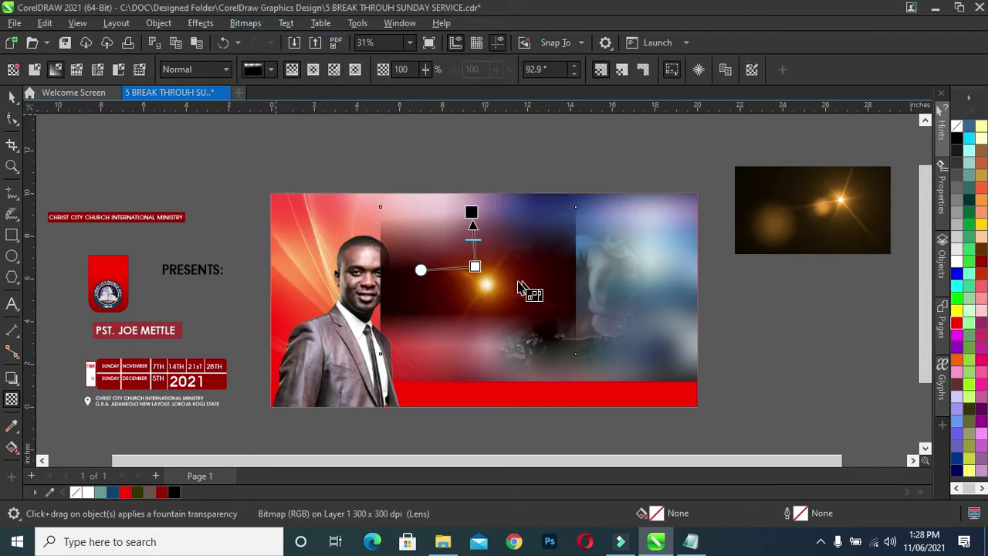
left_click_drag(517, 280, 566, 280)
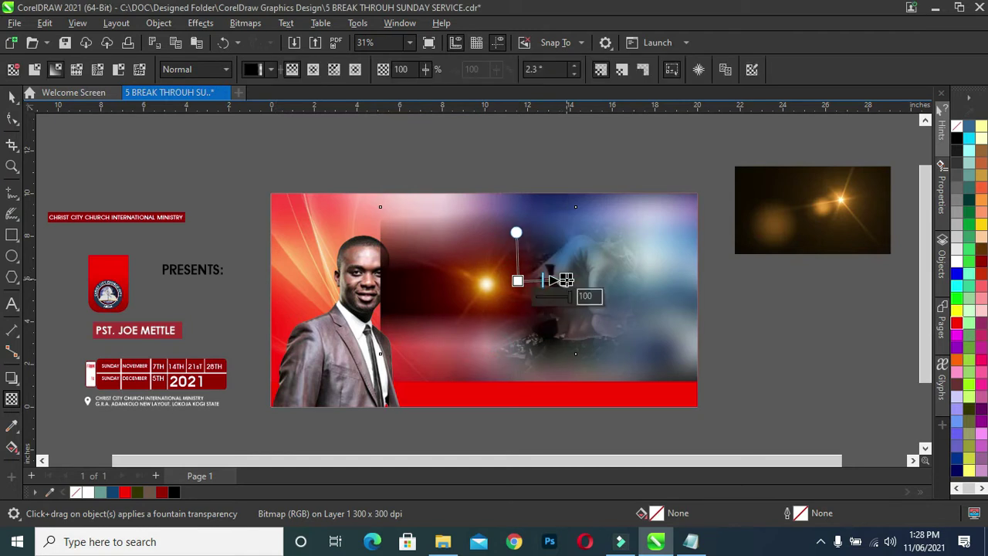
left_click(245, 23)
left_click(275, 39)
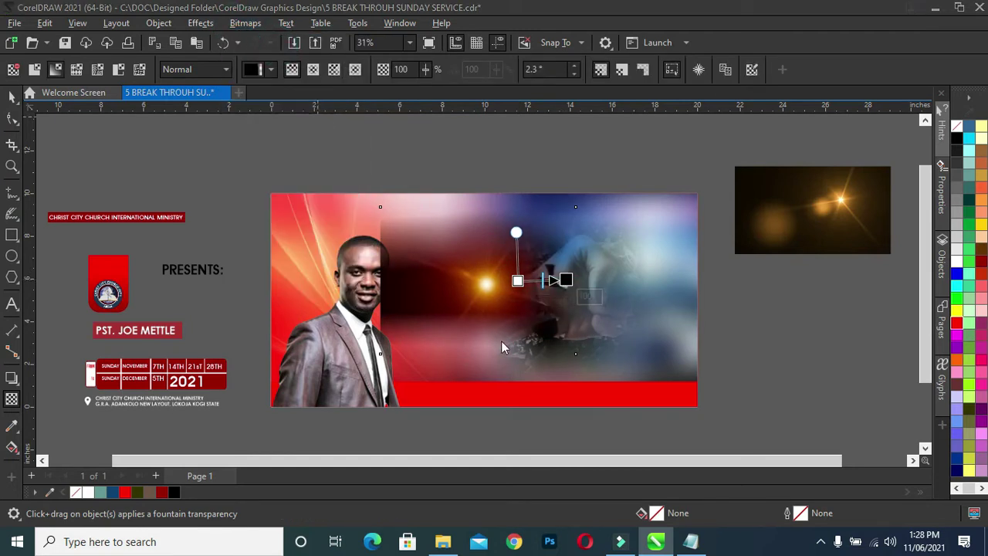
left_click(511, 350)
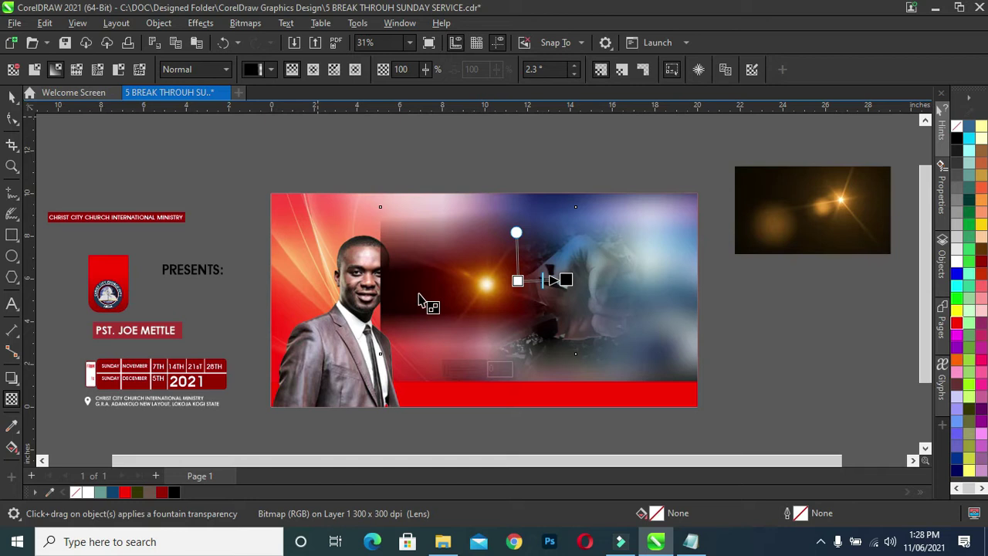
Step: Select the transparency's start point and convert the glow to a bitmap once more
left_click(380, 293)
left_click(246, 22)
left_click(278, 43)
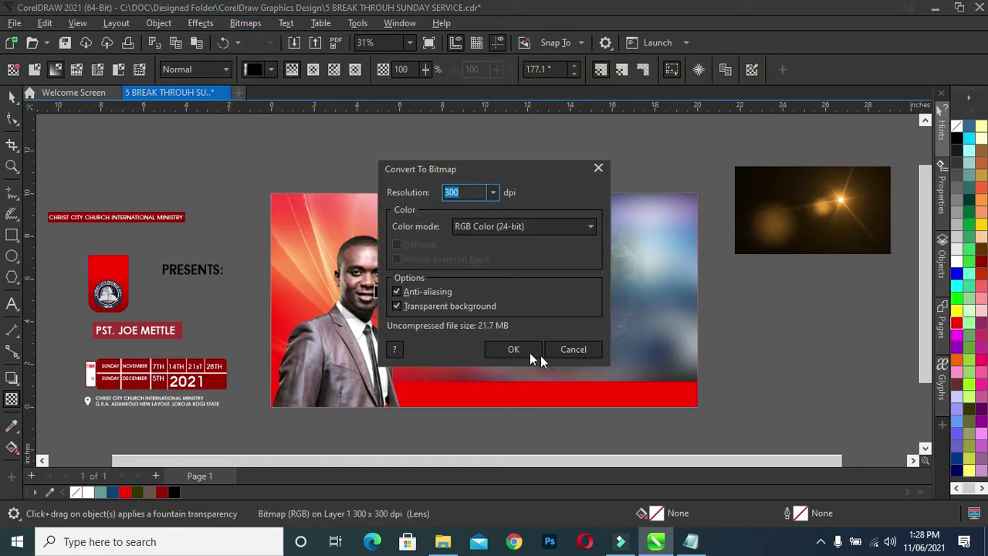
left_click(513, 350)
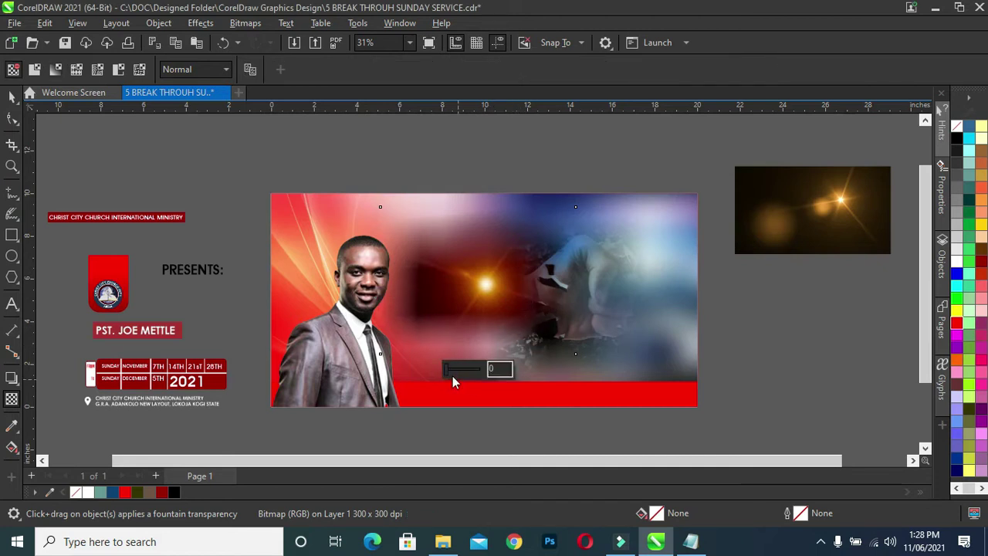
Step: Flatten the glow into one bitmap and set its blend mode to Screen
left_click(246, 23)
left_click(283, 39)
left_click(514, 349)
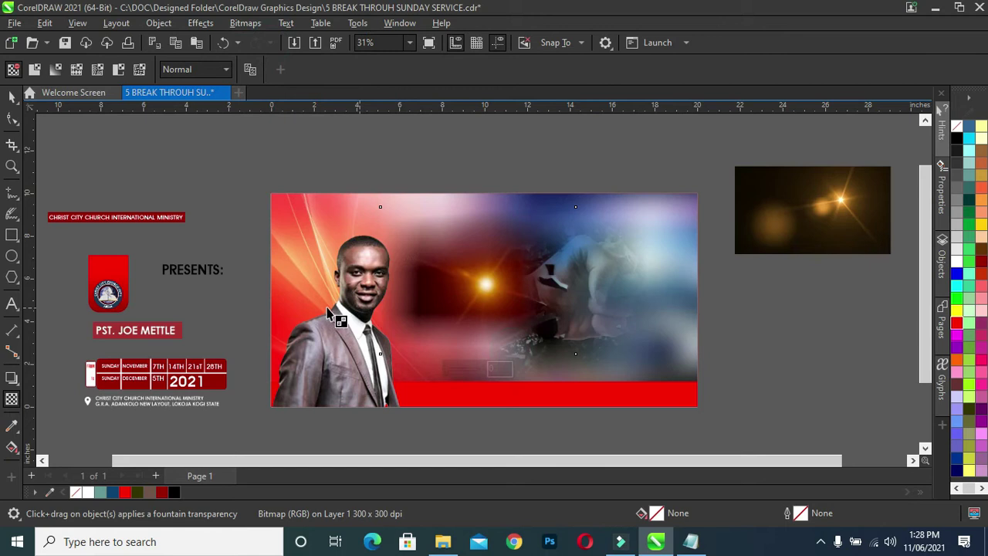
left_click(180, 71)
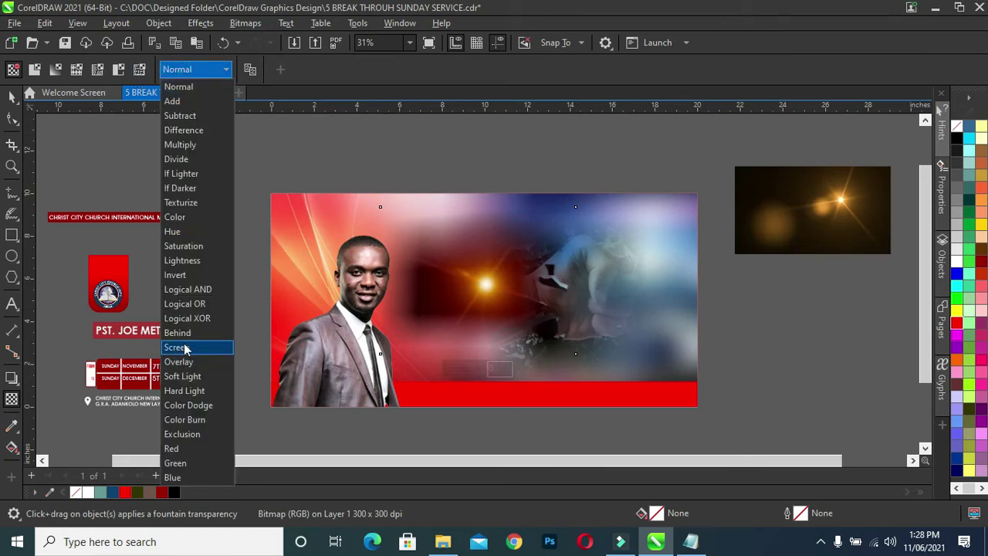
left_click(185, 349)
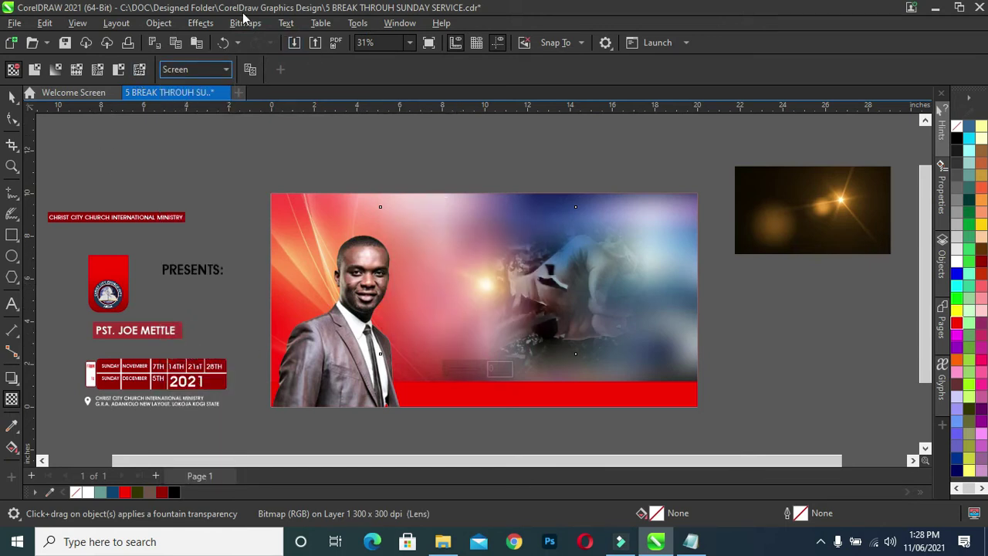
Step: Apply a Gaussian Blur with a radius of about 19.6 pixels to the glow
left_click(200, 22)
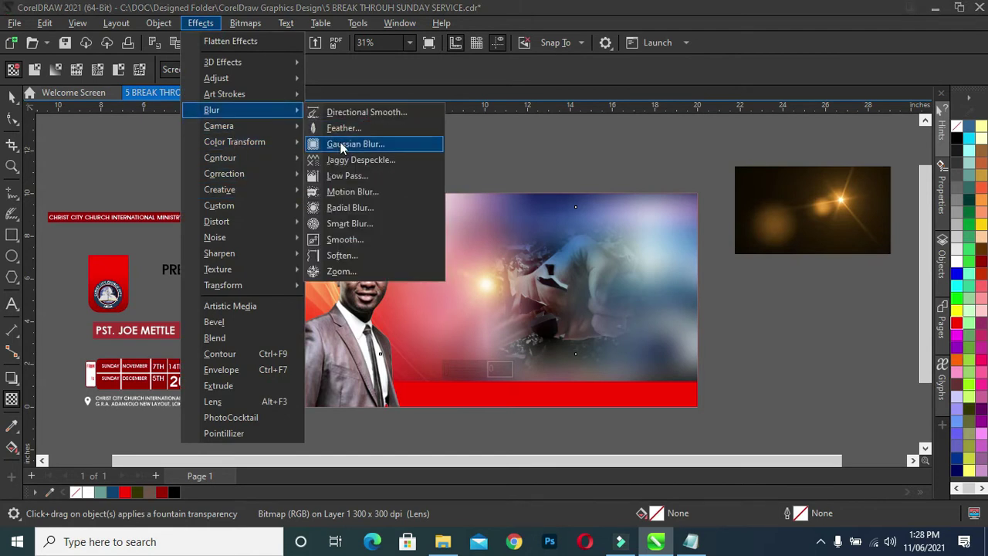
left_click(343, 146)
left_click_drag(500, 218, 694, 147)
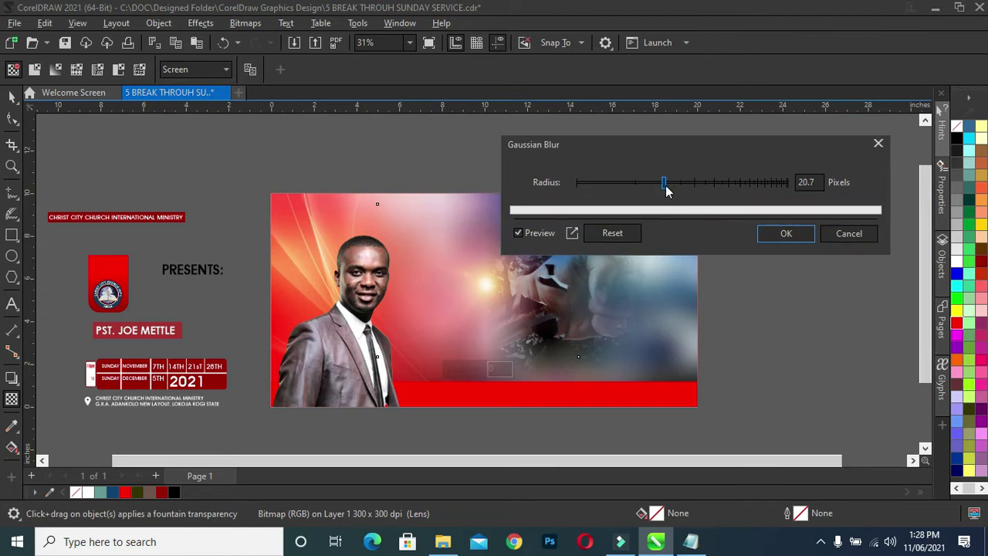
left_click(675, 182)
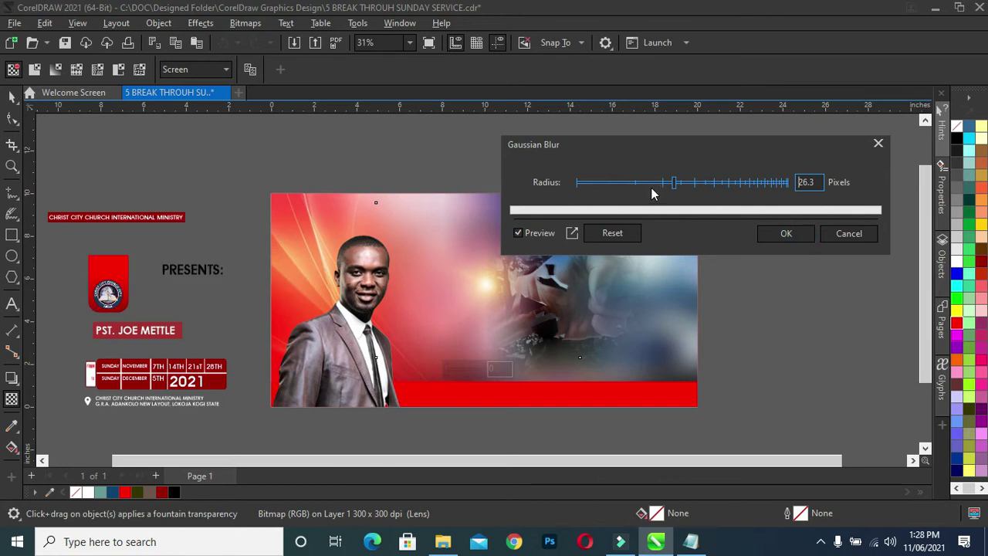
left_click_drag(673, 184, 661, 183)
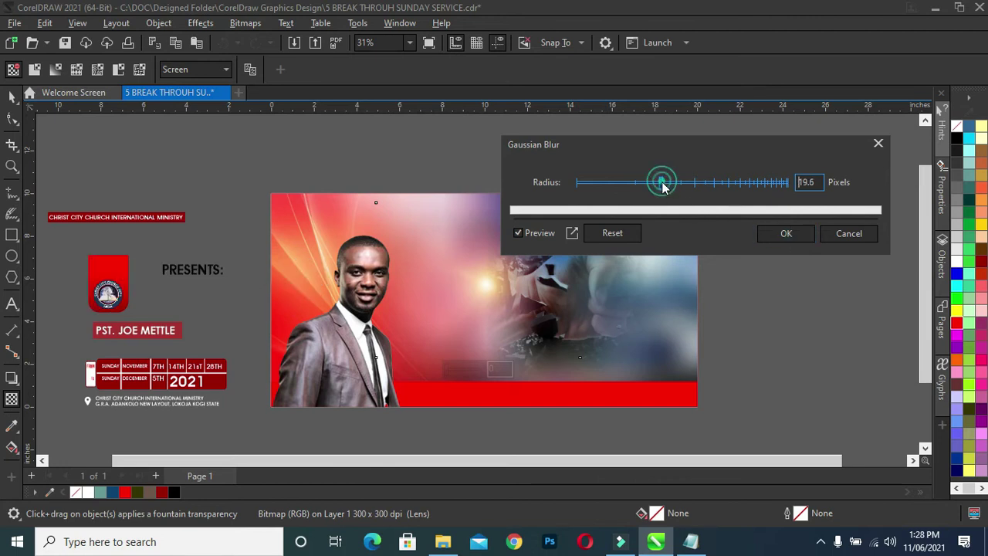
left_click(786, 235)
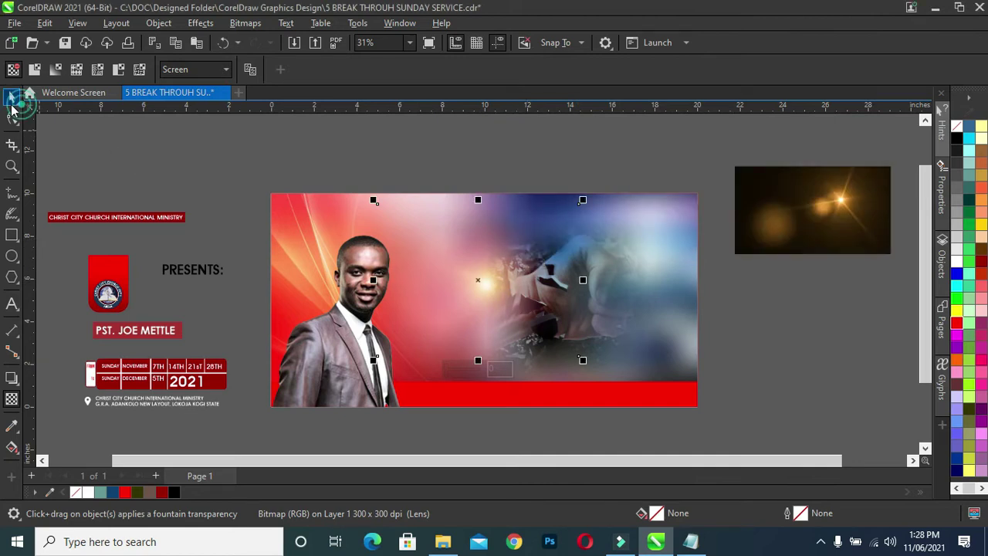
Step: Reposition the lens glow over the man's photo
key("space")
left_click_drag(479, 285, 337, 259)
mouse_move(342, 266)
left_mouse_down()
mouse_move(331, 258)
mouse_move(339, 246)
mouse_move(326, 247)
mouse_move(334, 251)
left_mouse_up()
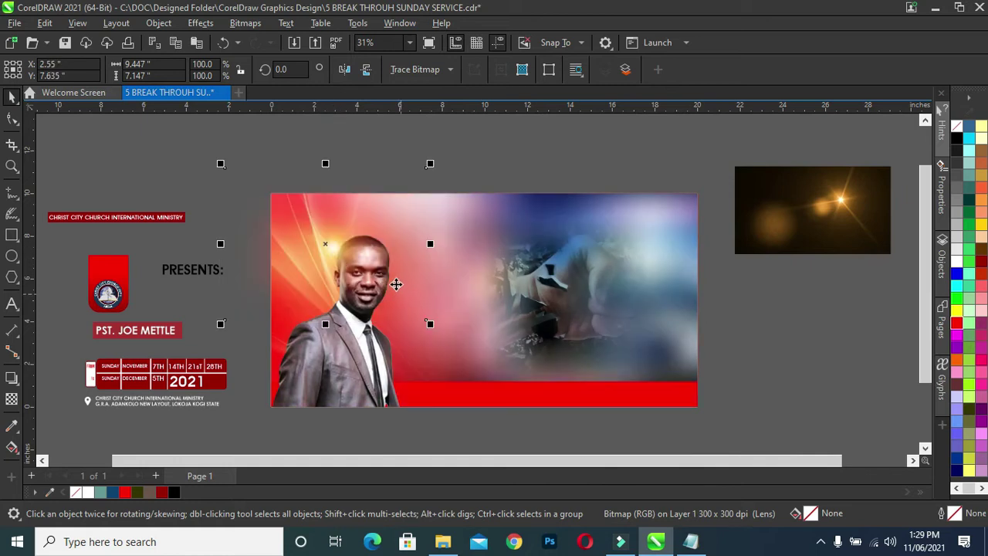
Step: Select the man's photo and lens glow and PowerClip them inside the red rectangle
left_click(504, 155)
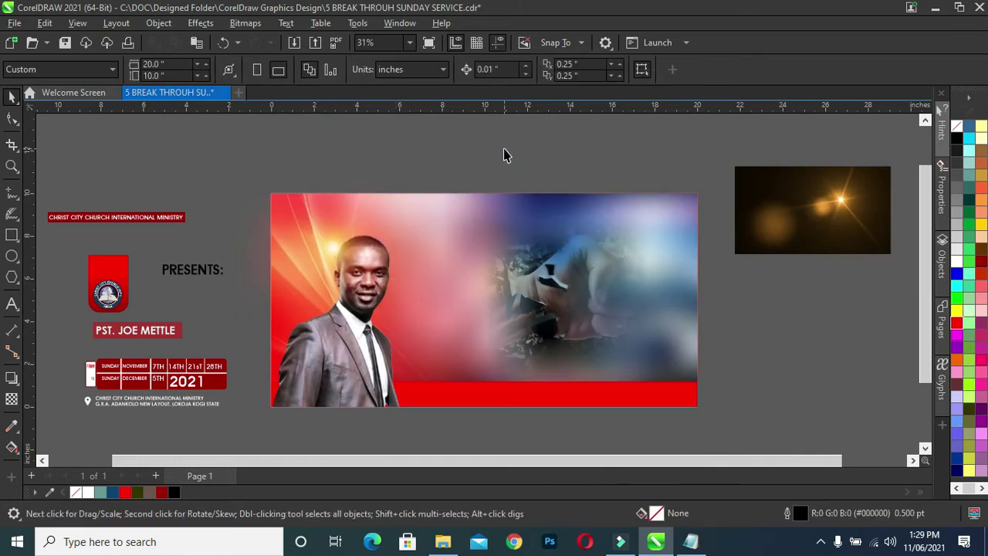
left_click(363, 323)
left_click(358, 346)
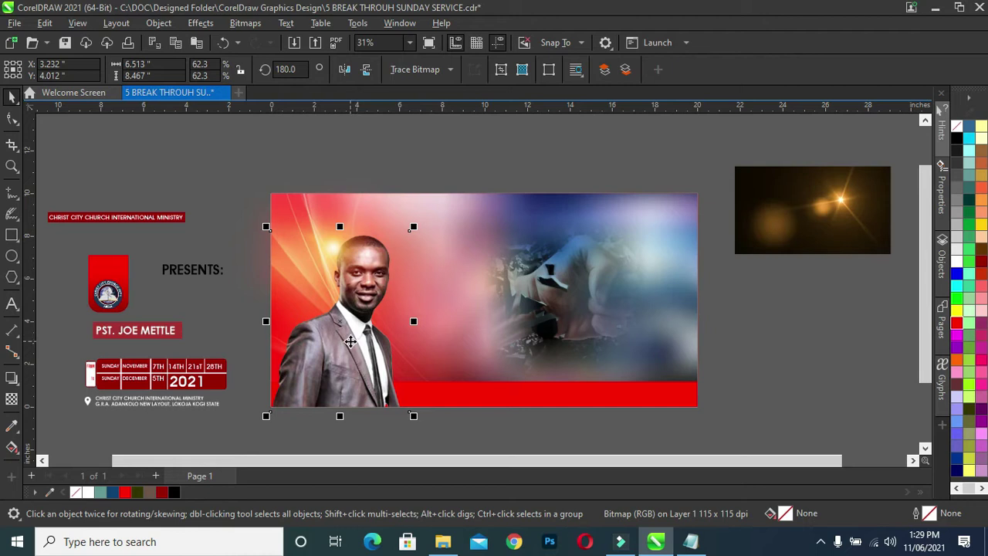
left_click(294, 202, "shift")
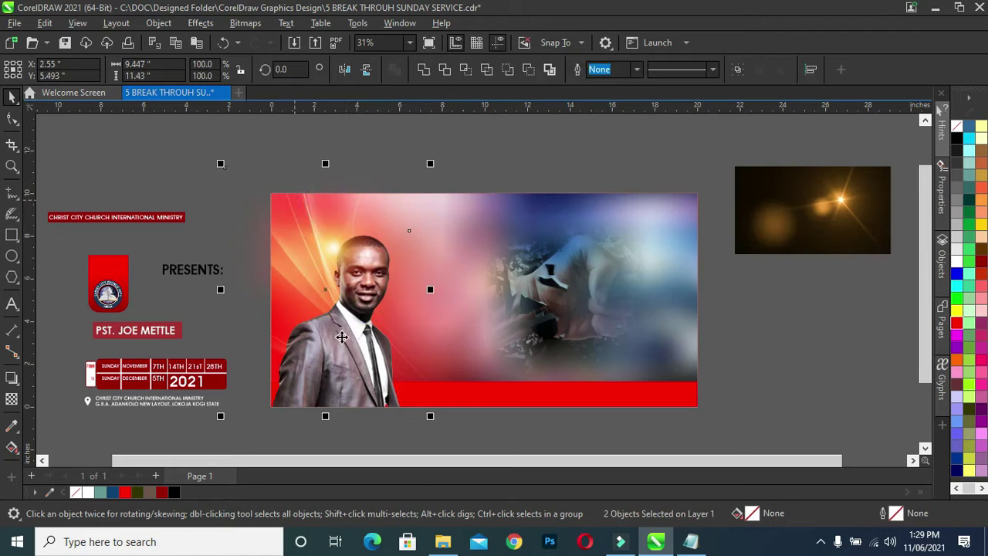
right_click(344, 335)
left_click(378, 315)
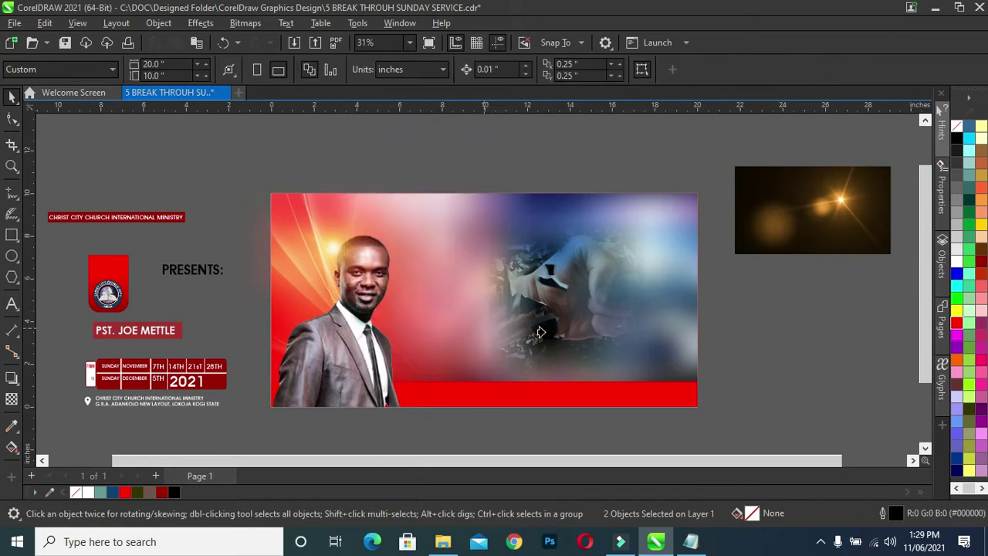
left_click(621, 319)
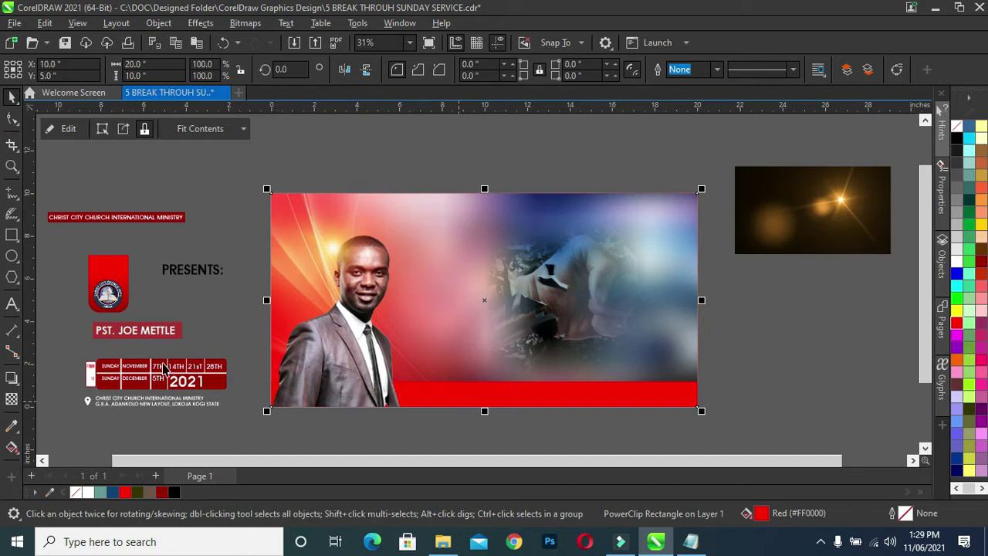
Step: Move the CHRIST CITY CHURCH INTERNATIONAL MINISTRY banner to the flyer top and centre it on the background
left_click_drag(30, 182, 197, 246)
left_click_drag(139, 218, 546, 215)
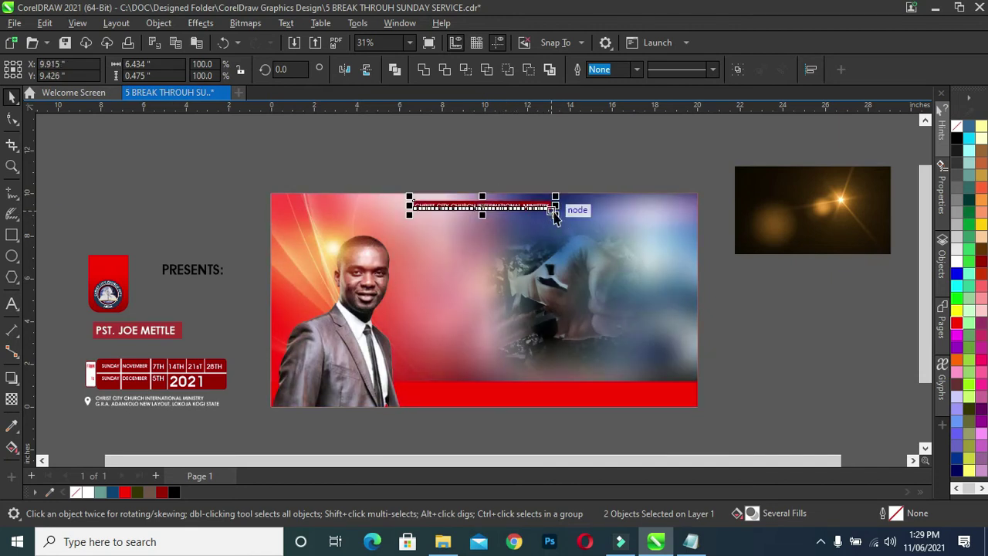
left_click_drag(556, 216, 650, 247)
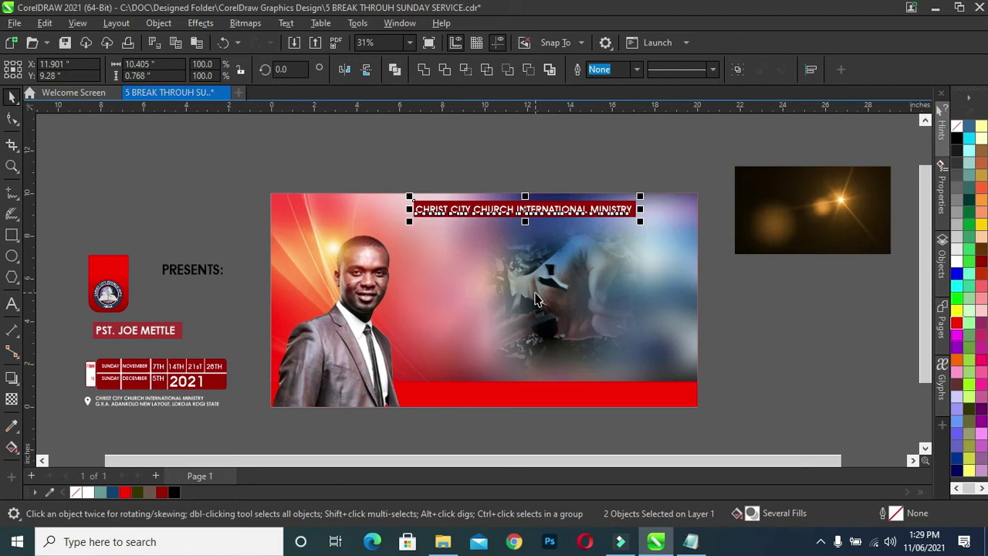
left_click(510, 300, "shift")
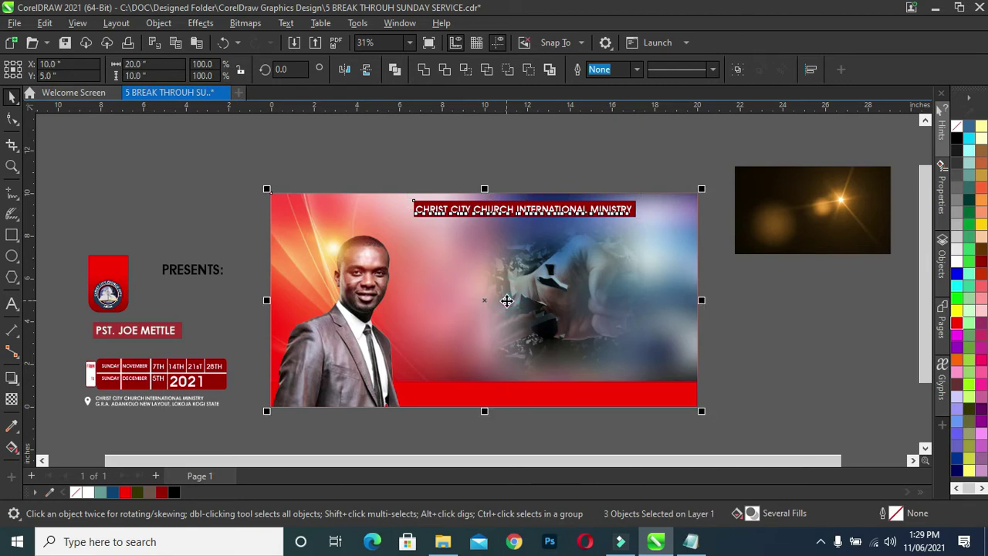
key("c")
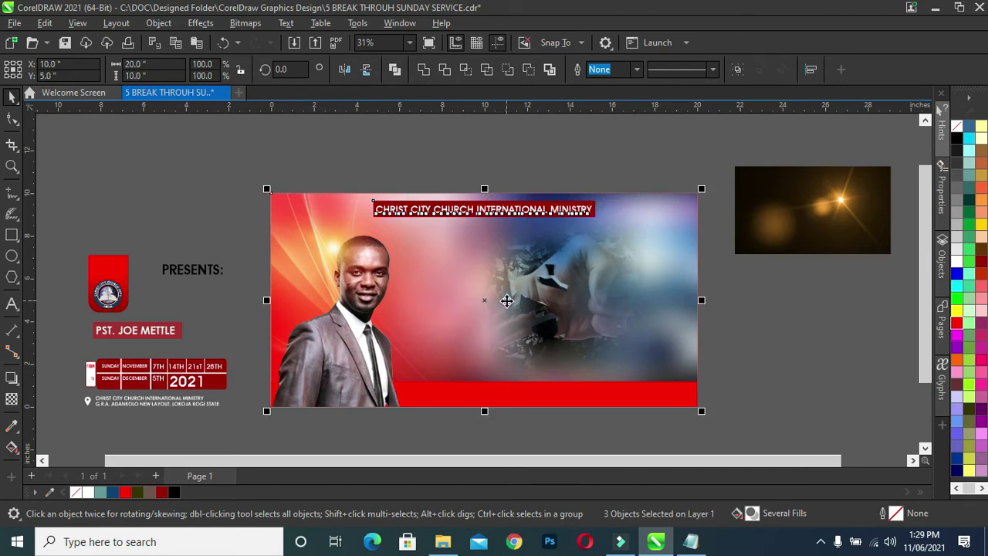
left_click(575, 154)
Step: Nudge the red logo block down, then move logo and banner together to the right
left_click_drag(66, 238, 351, 212)
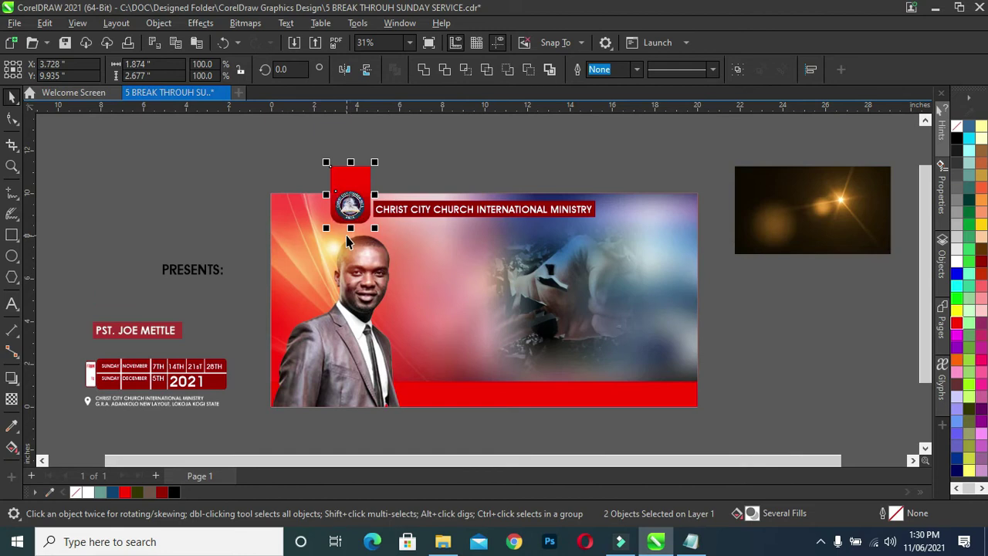
key("Down")
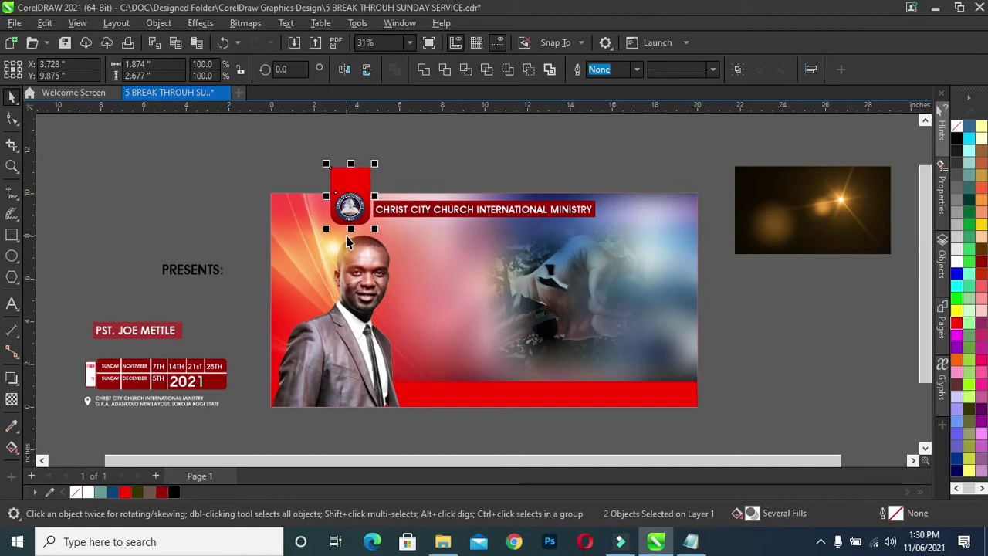
key("Down")
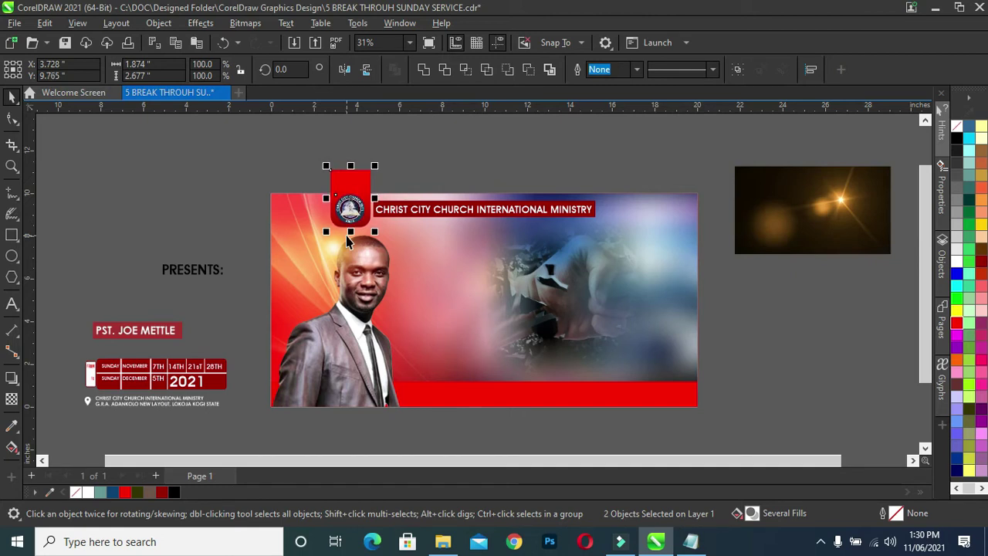
left_click_drag(311, 147, 630, 245)
left_click_drag(463, 206, 515, 205)
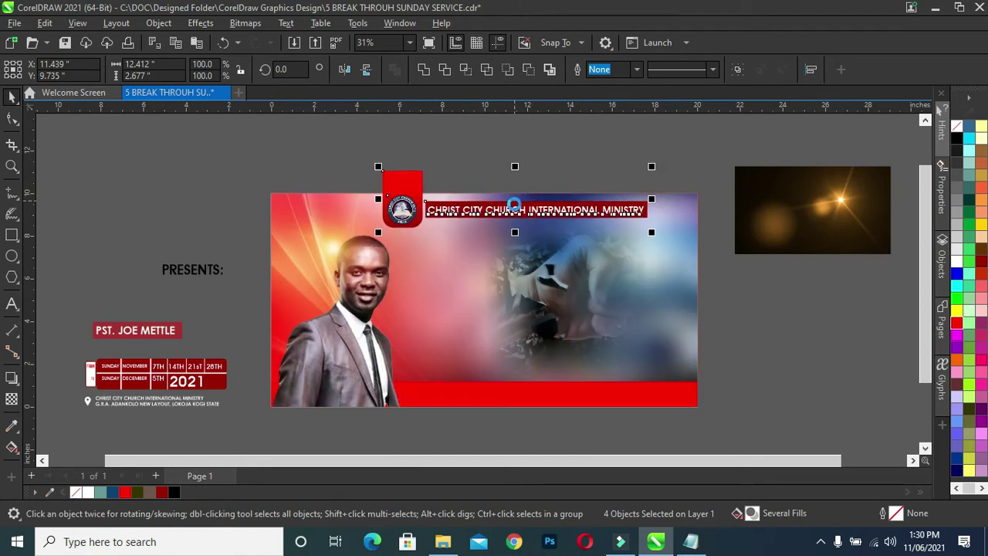
left_click_drag(514, 205, 515, 205)
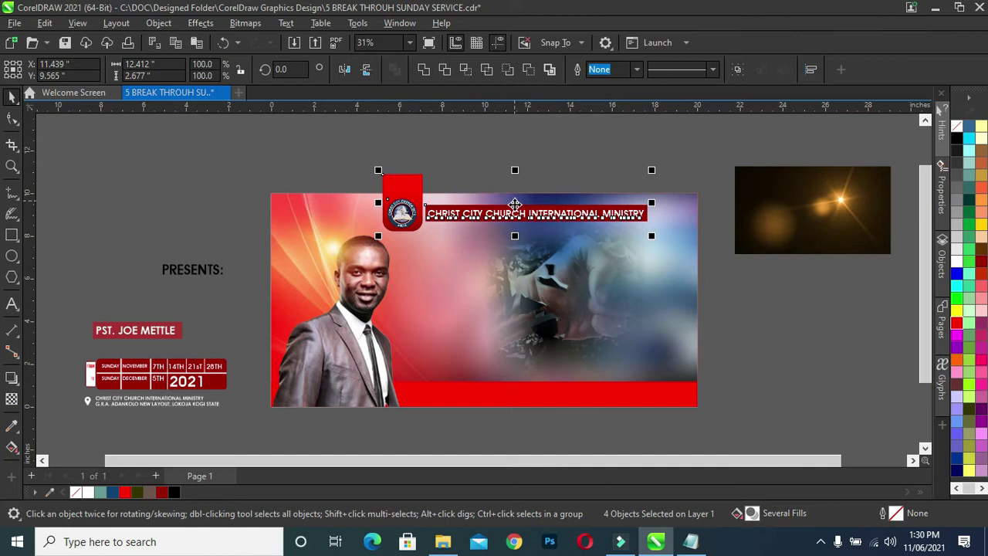
left_click(719, 146)
Step: Nudge the church-name title bar and the red logo tab up to line them up
left_click_drag(716, 261, 422, 154)
key("Up")
key("Up")
key("Up")
key("Up")
key("Up")
key("Up")
key("Up")
key("Up")
left_click_drag(342, 152, 430, 254)
scroll(441, 175, "up", 2)
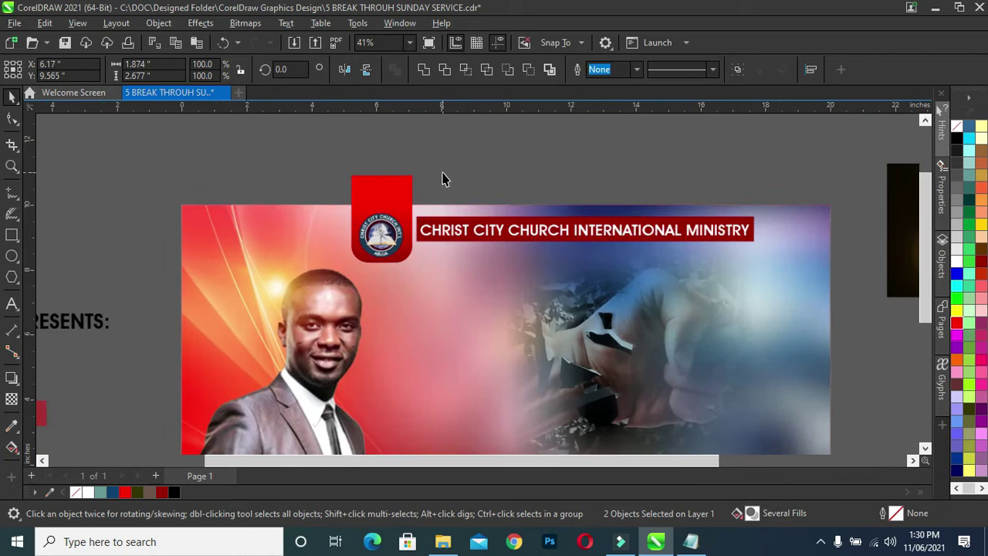
key("Up")
key("Up")
key("Up")
key("Up")
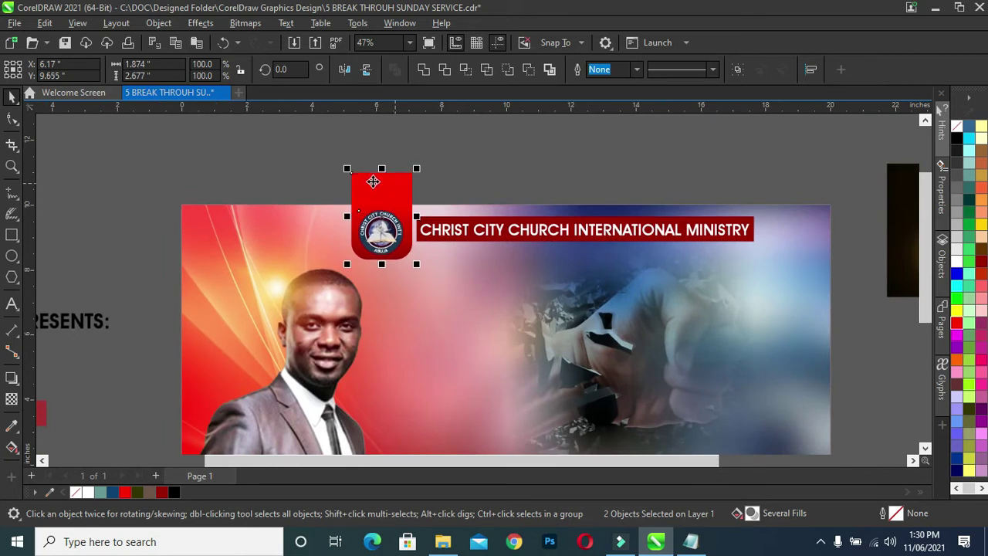
Step: Edit the clipped contents and shrink the man's photo to about 81%
left_click(239, 183)
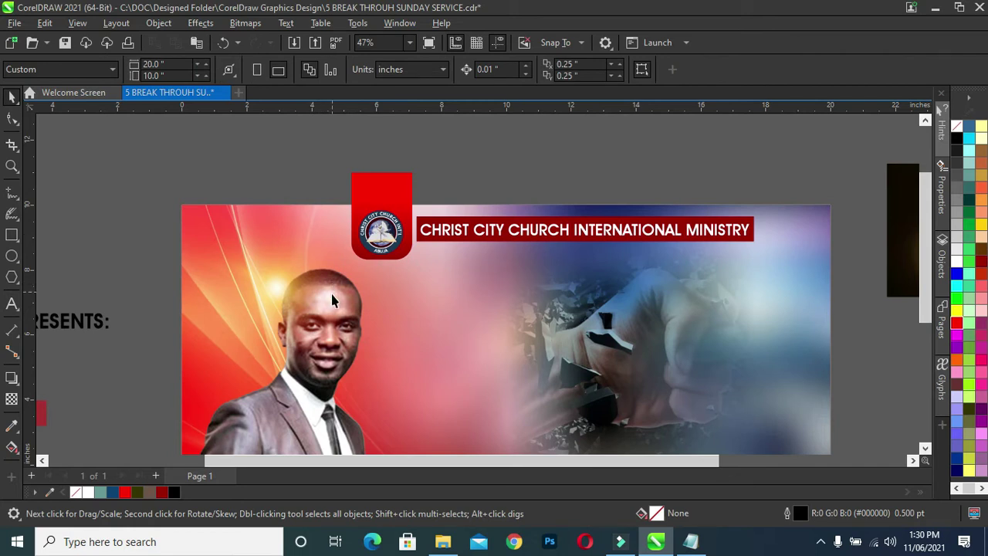
left_click(214, 304)
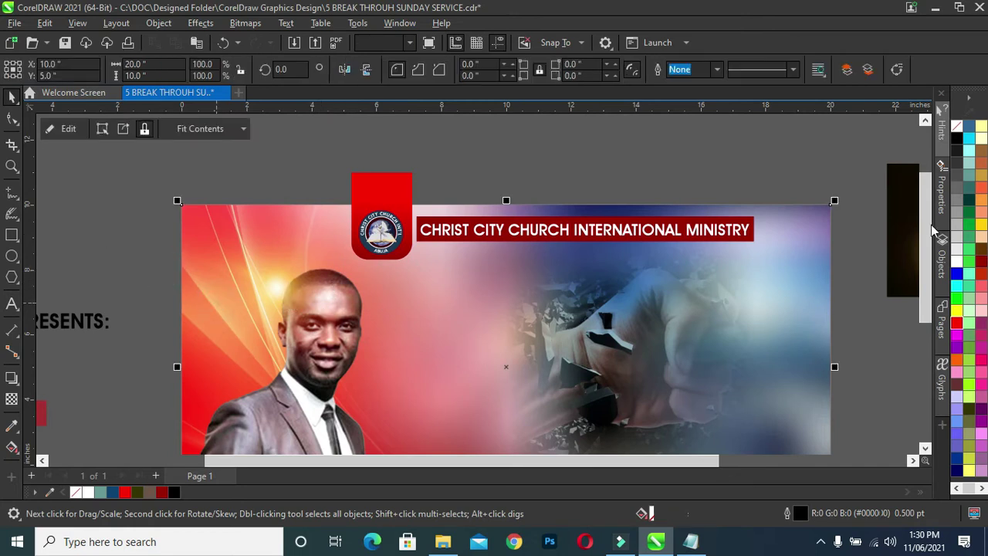
left_click_drag(924, 289, 927, 309)
left_click(65, 128)
left_click(292, 347)
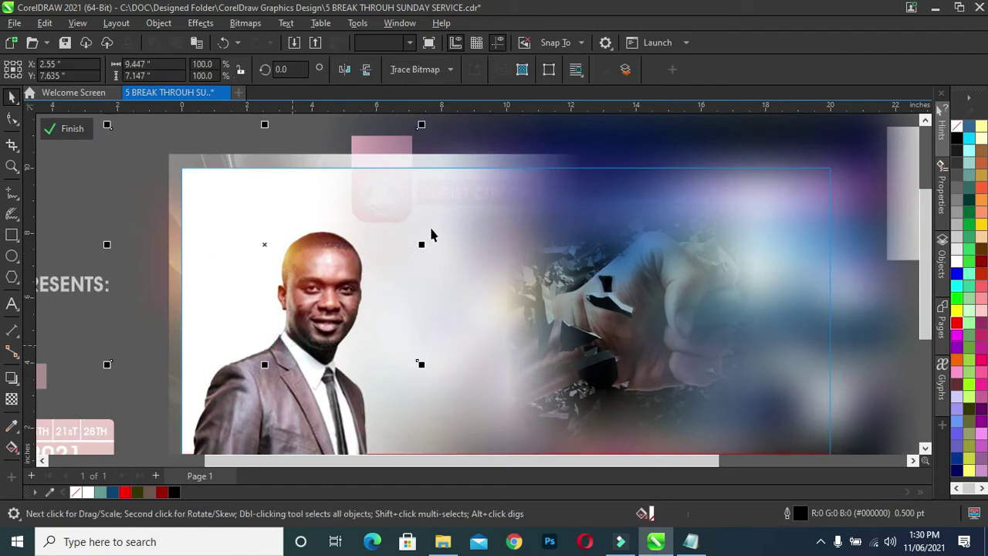
left_click_drag(395, 223, 380, 271)
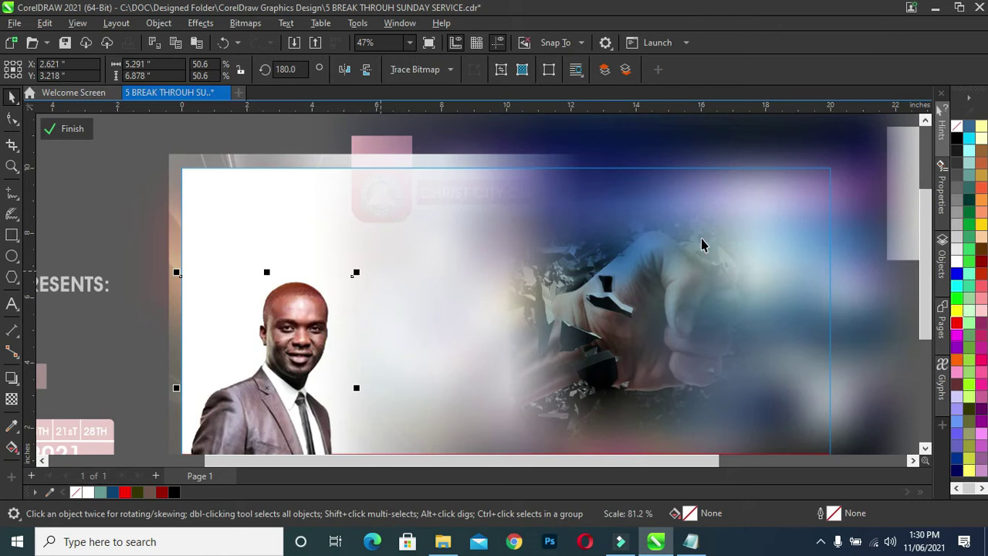
left_click_drag(926, 311, 933, 350)
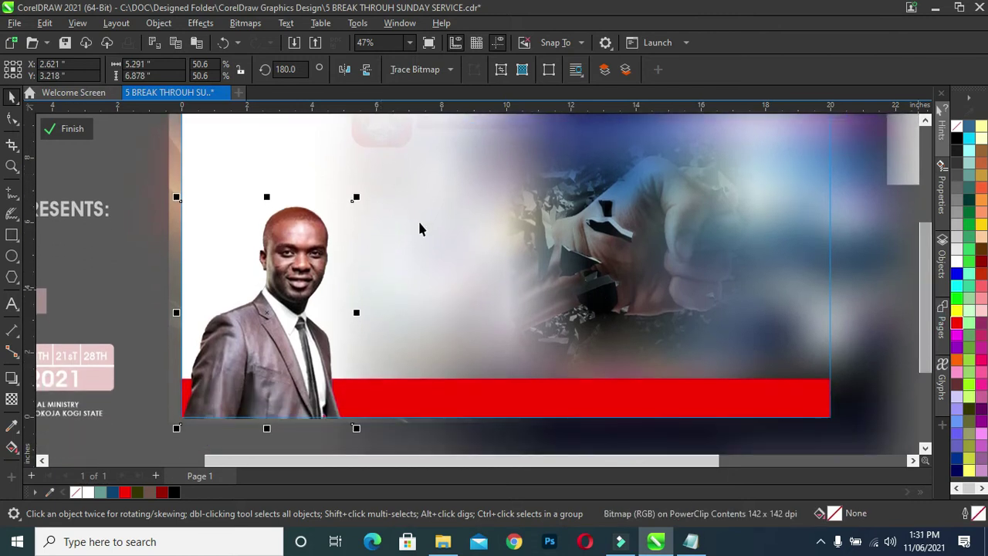
scroll(312, 179, "up", 1)
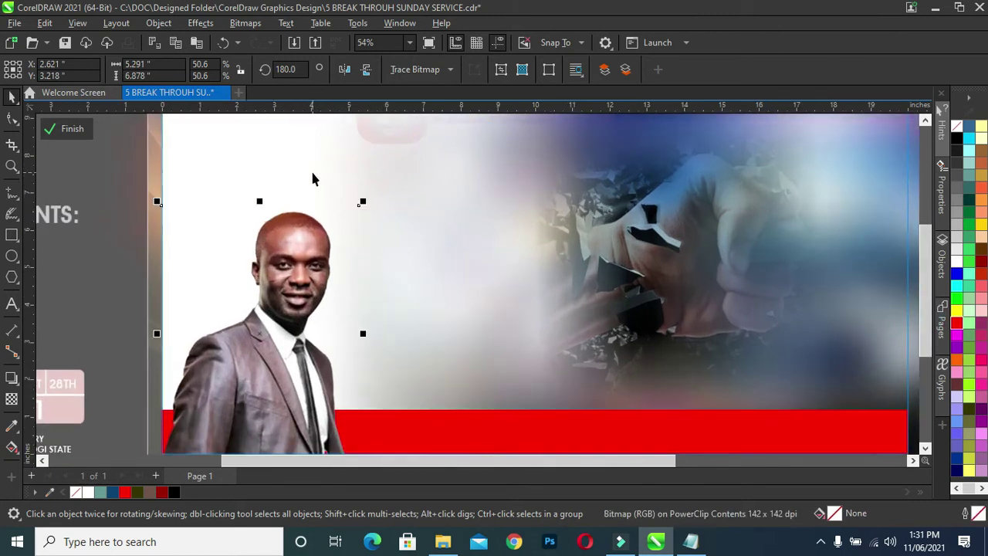
Step: Move the lens glow down inside the frame, then shift it slightly left
left_click(265, 145)
left_click_drag(255, 152, 251, 230)
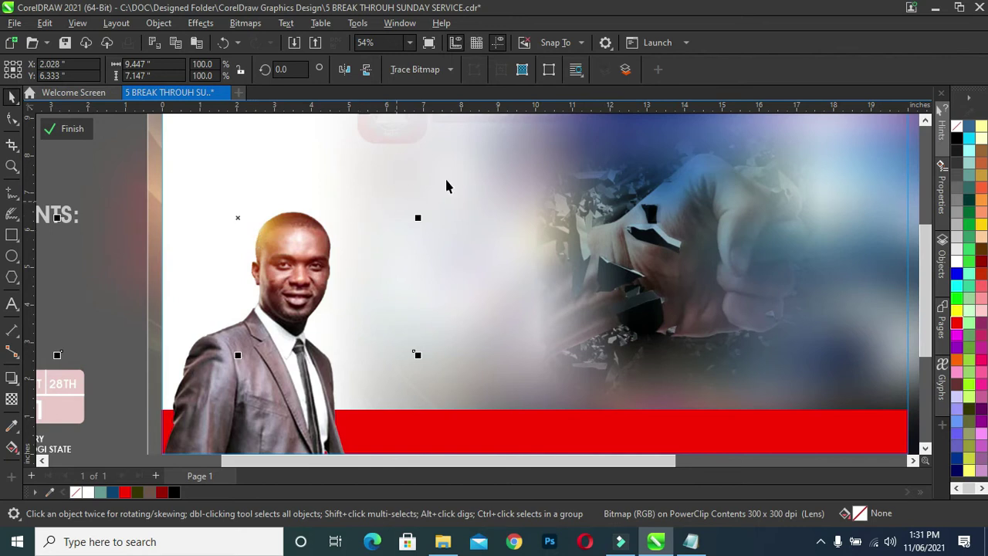
scroll(447, 185, "down", 1)
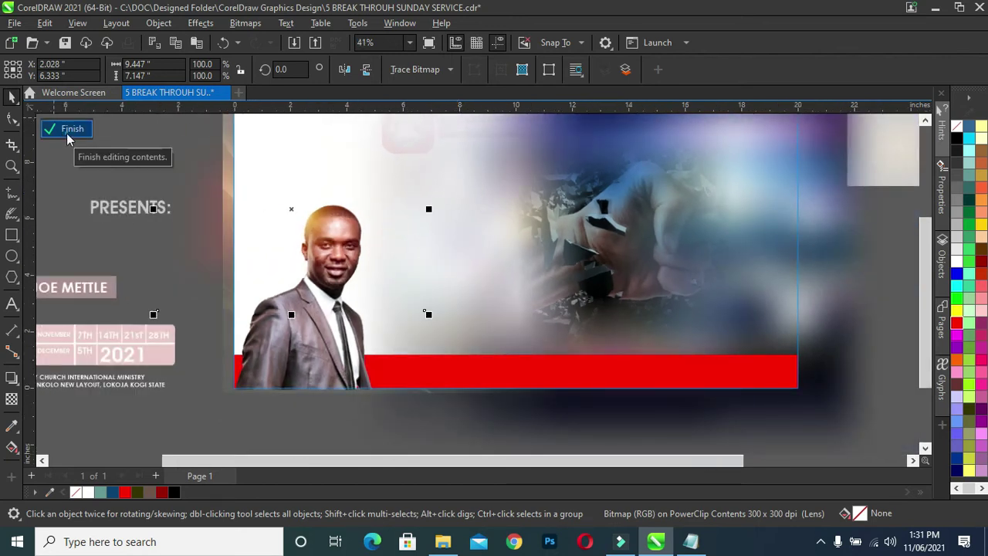
left_click(61, 129)
scroll(384, 202, "down", 1)
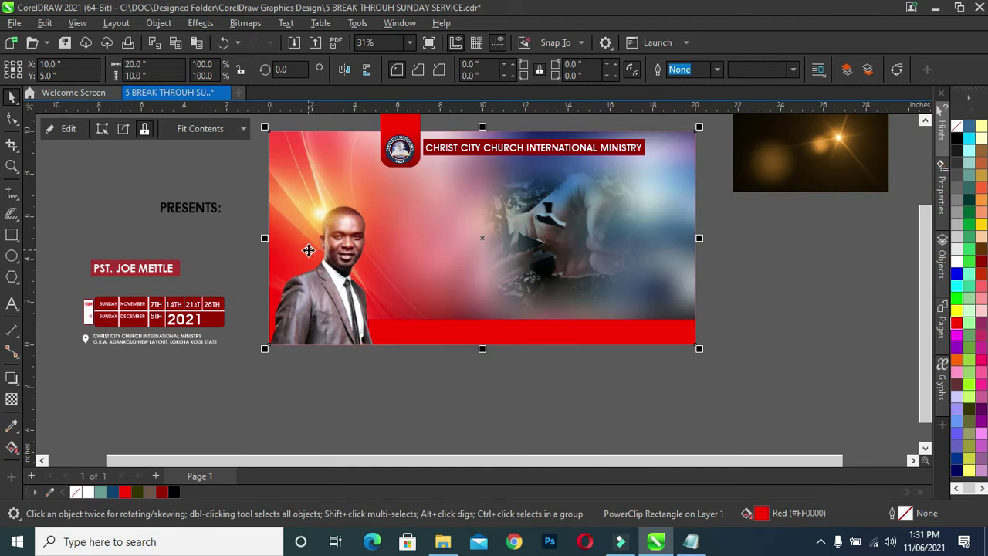
left_click(330, 211)
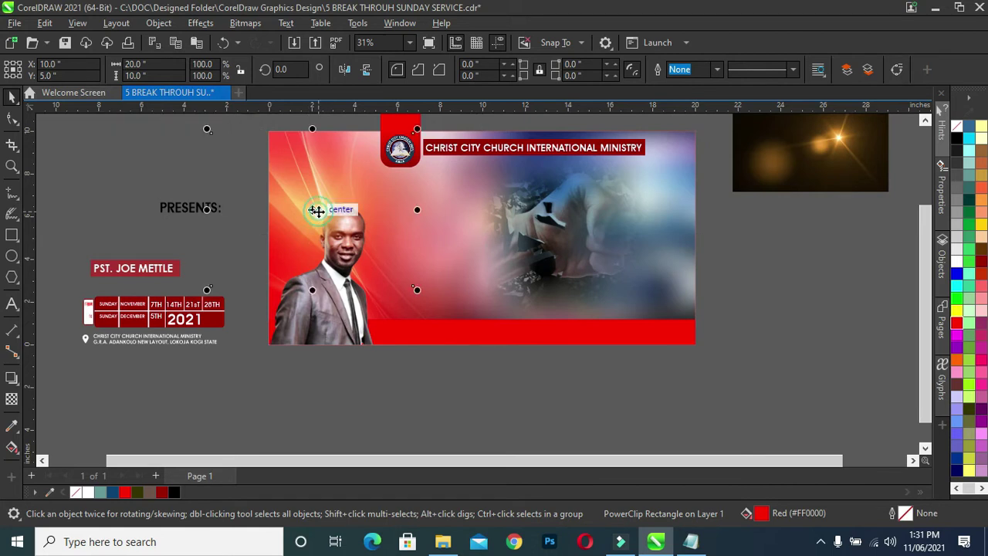
left_click_drag(320, 210, 312, 211)
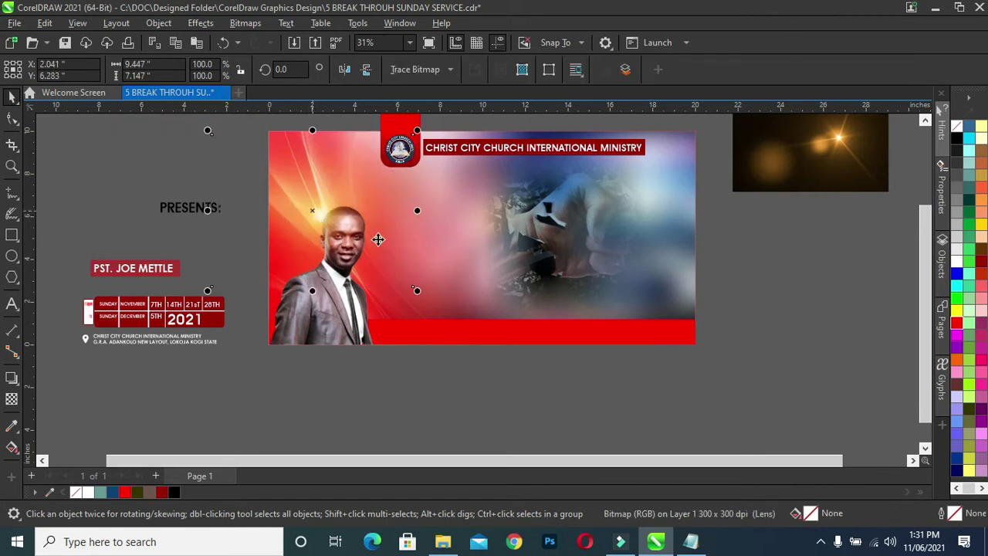
left_click_drag(377, 241, 376, 240)
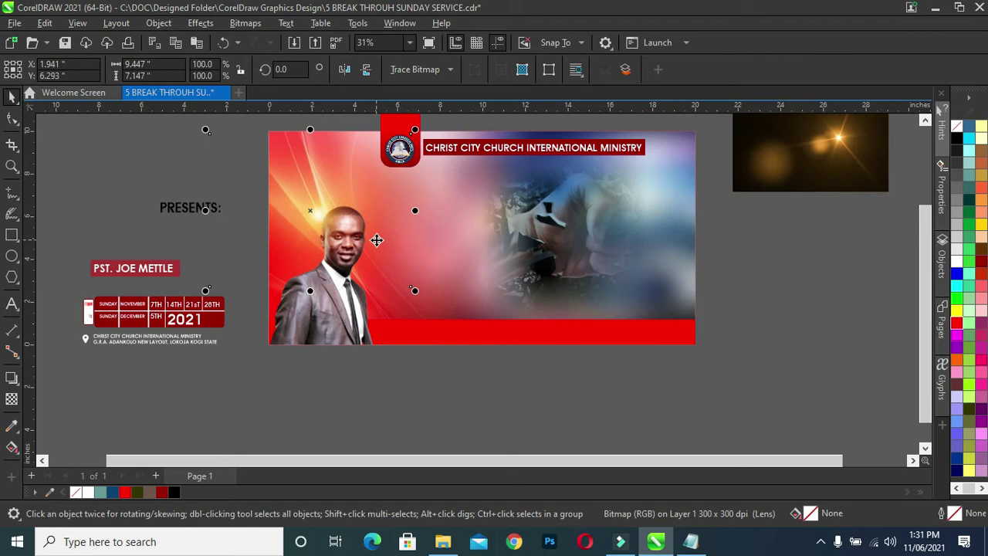
left_click(447, 369)
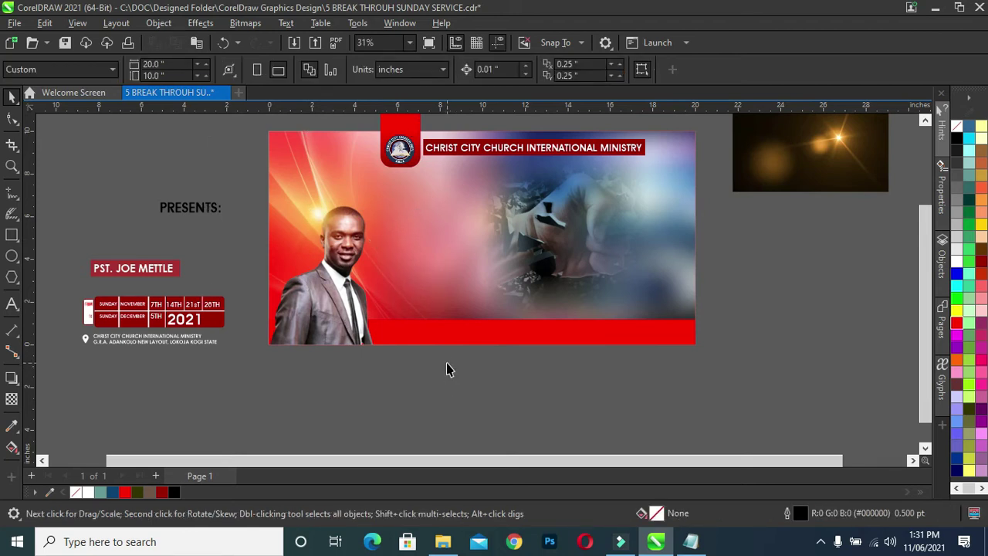
Step: Zoom in on the red logo badge at the top of the banner and select it
scroll(699, 300, "up", 2)
scroll(381, 177, "up", 2)
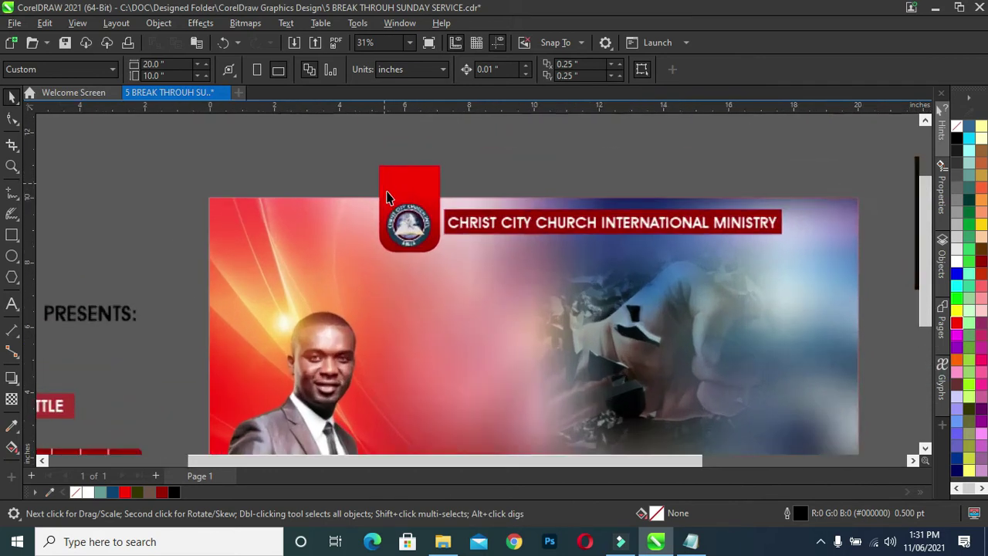
left_click(385, 183)
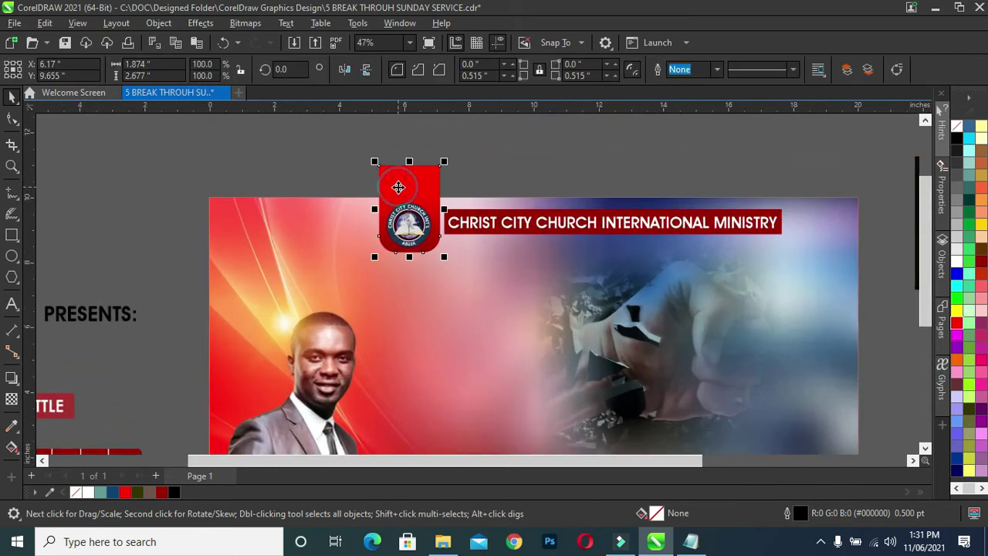
Step: Drop a soft shadow below the red logo badge with opacity 93 and feather 9
left_click(11, 378)
left_click_drag(409, 166, 409, 255)
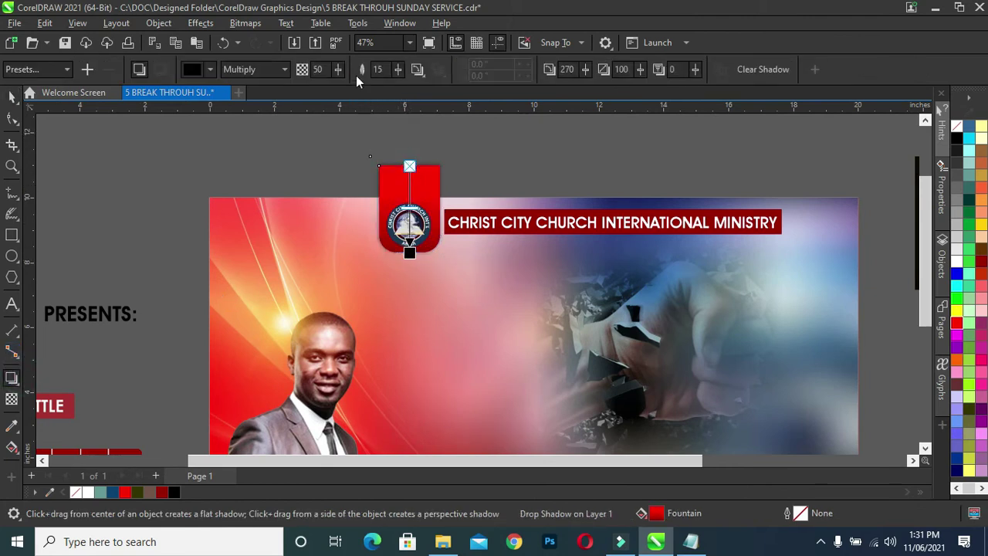
left_click_drag(338, 75, 339, 77)
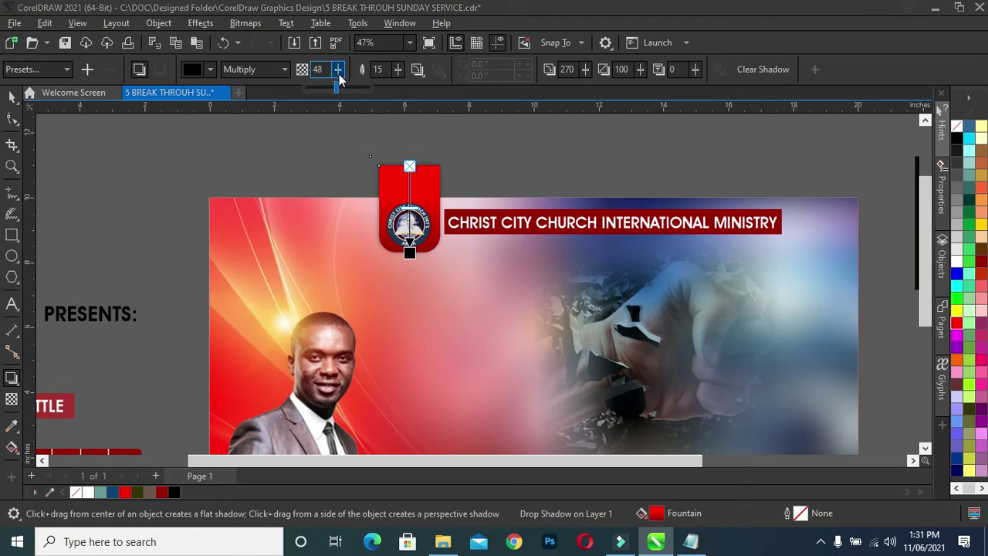
left_click_drag(350, 71, 399, 87)
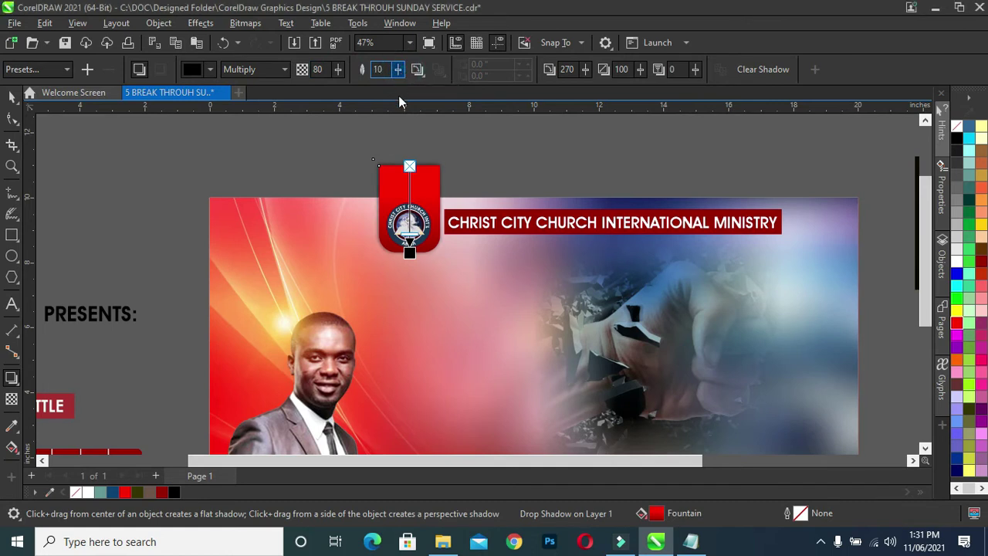
left_click(398, 71)
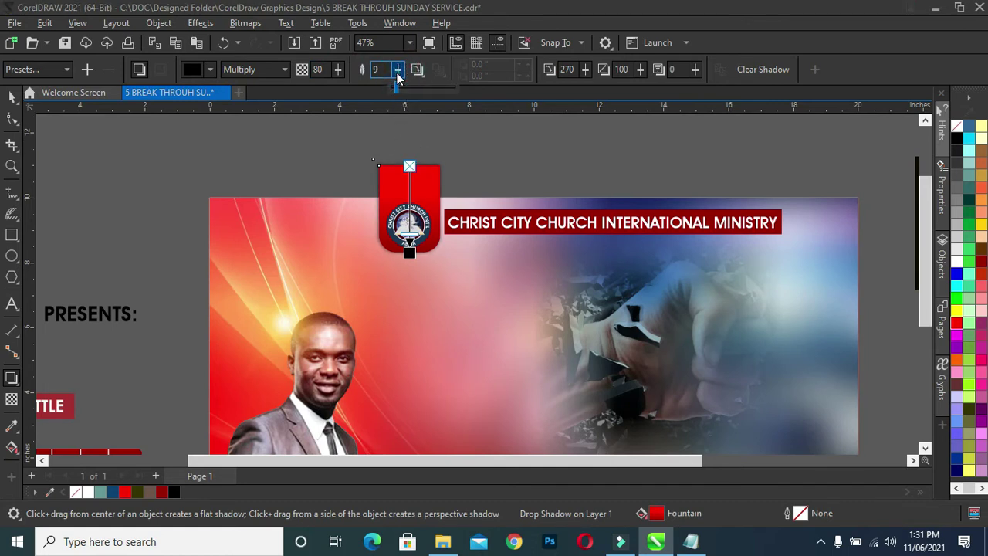
left_click_drag(338, 69, 350, 76)
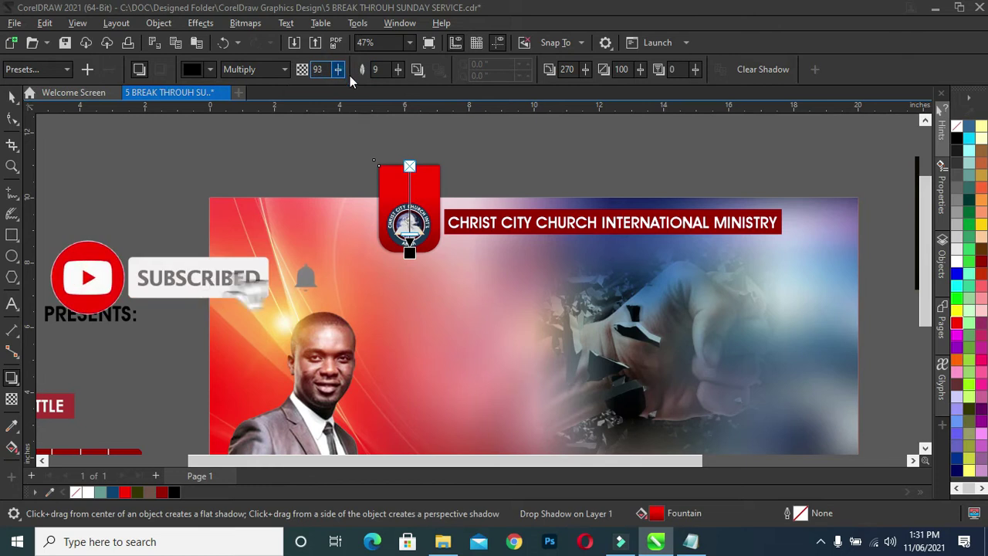
left_click_drag(409, 252, 409, 257)
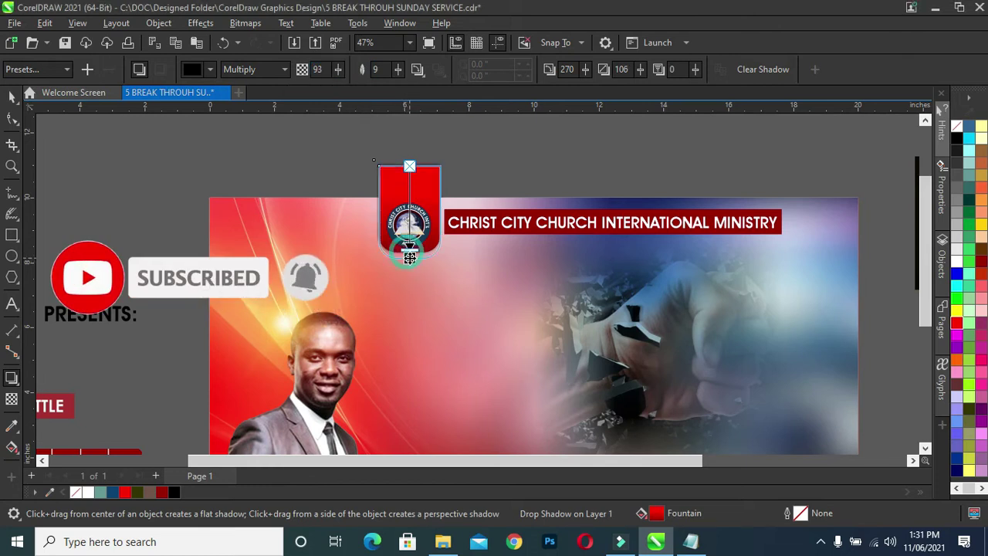
scroll(441, 149, "up", 3)
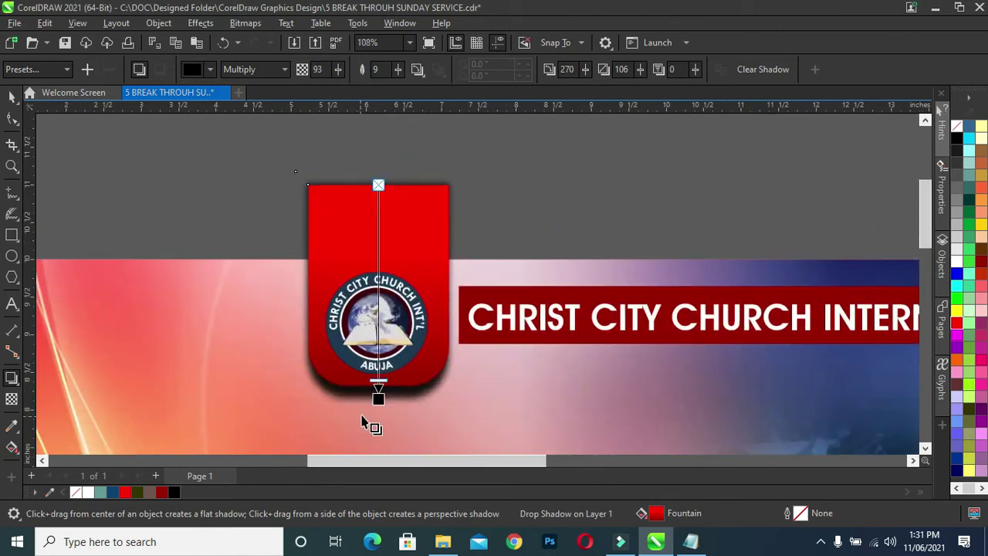
left_click_drag(379, 398, 379, 373)
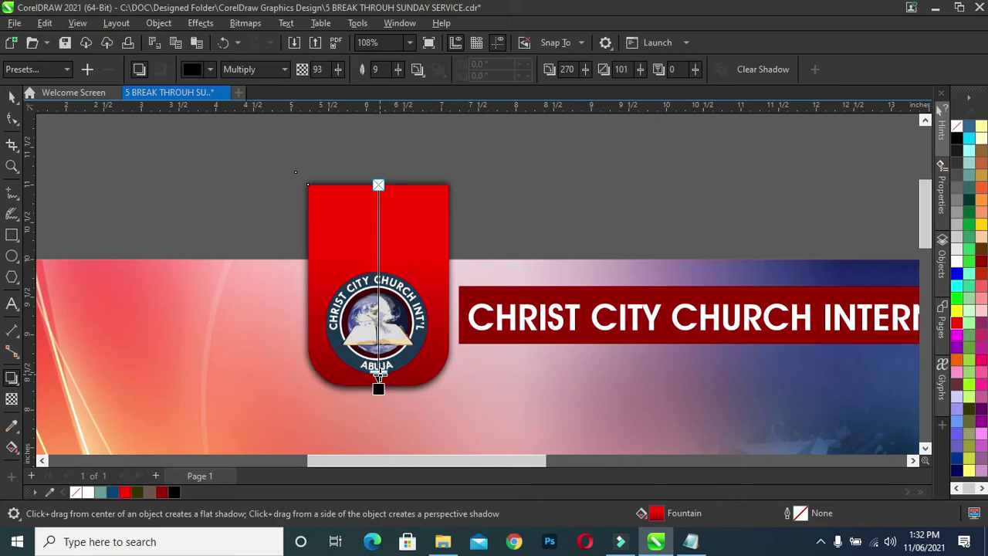
left_click(11, 97)
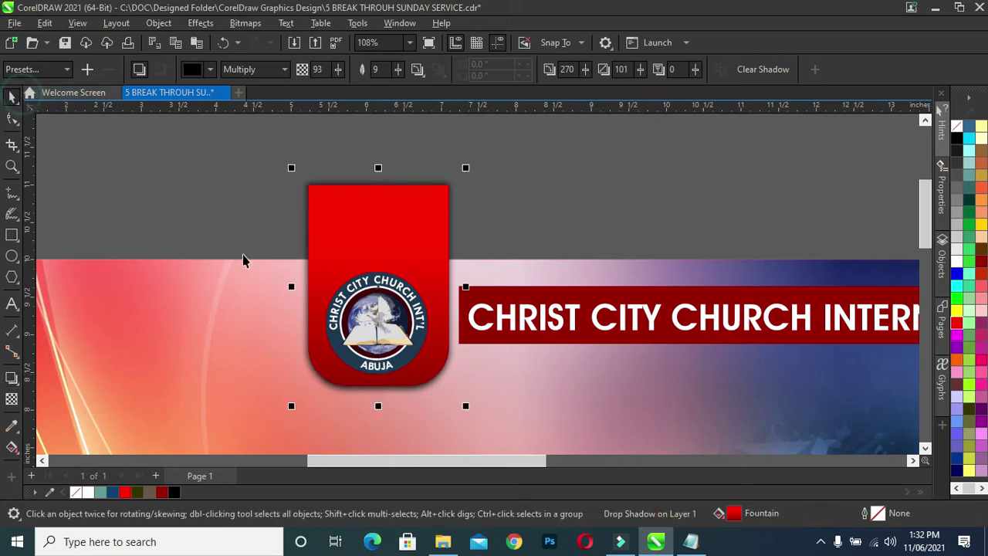
Step: Select the badge's three objects and PowerClip them inside the banner frame
scroll(293, 255, "down", 3)
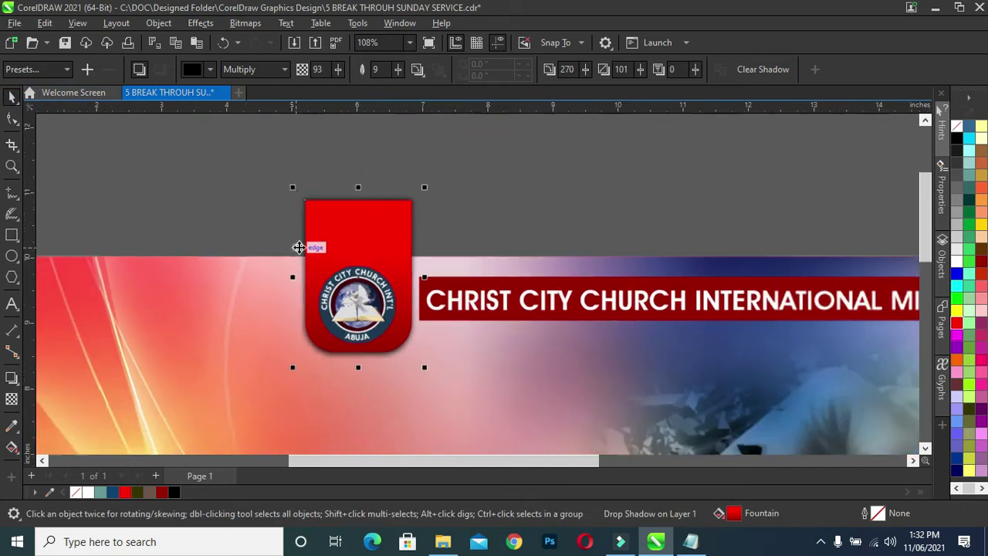
left_click_drag(260, 164, 409, 373)
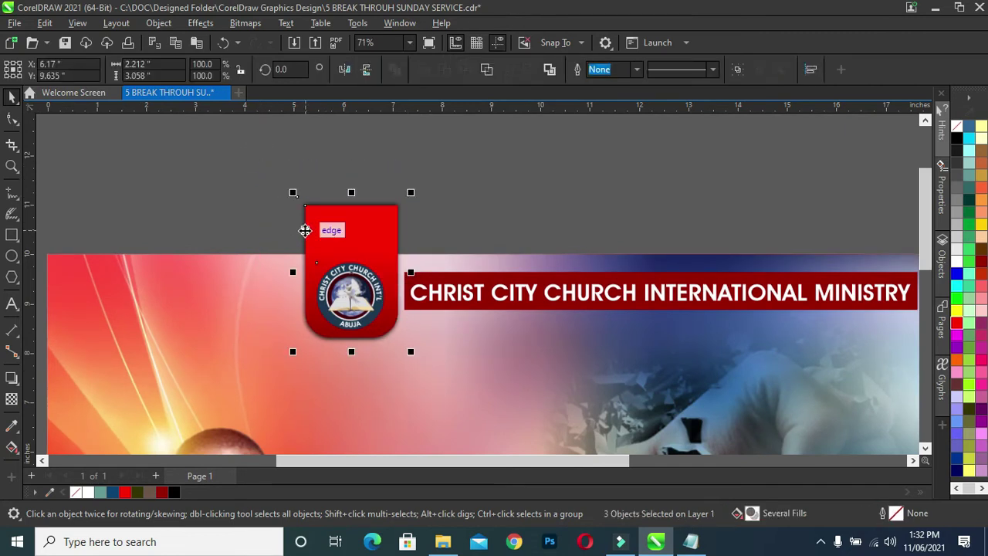
right_click(305, 230)
key("Escape")
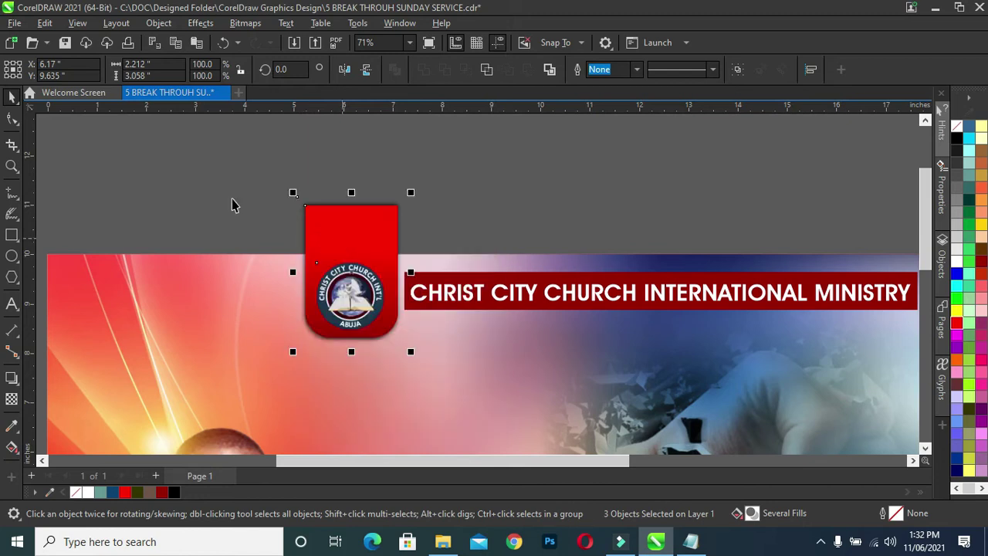
left_click_drag(250, 161, 407, 377)
right_click(374, 290)
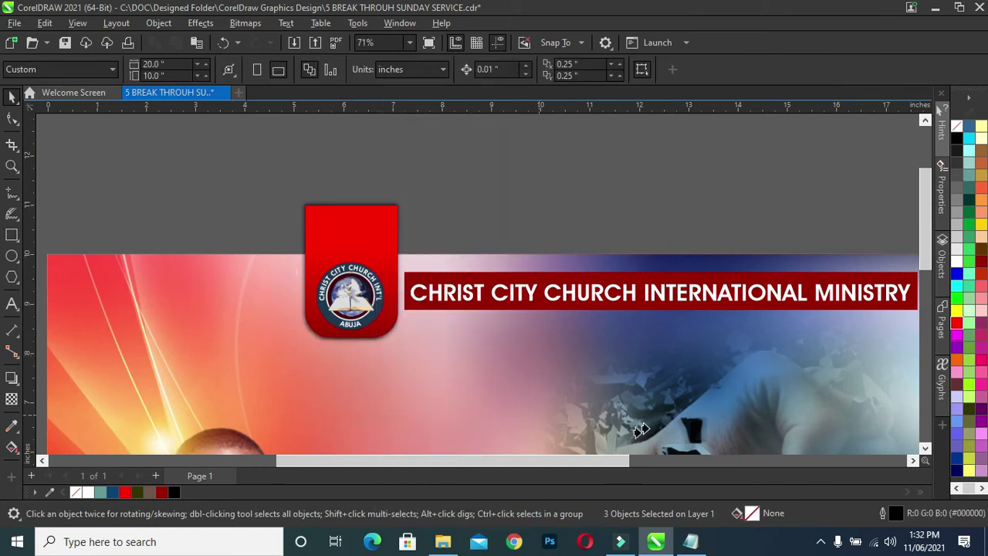
left_click(578, 397)
Step: Select the lens flare image, then bring up the Notepad notes with the flyer text
scroll(486, 209, "down", 3)
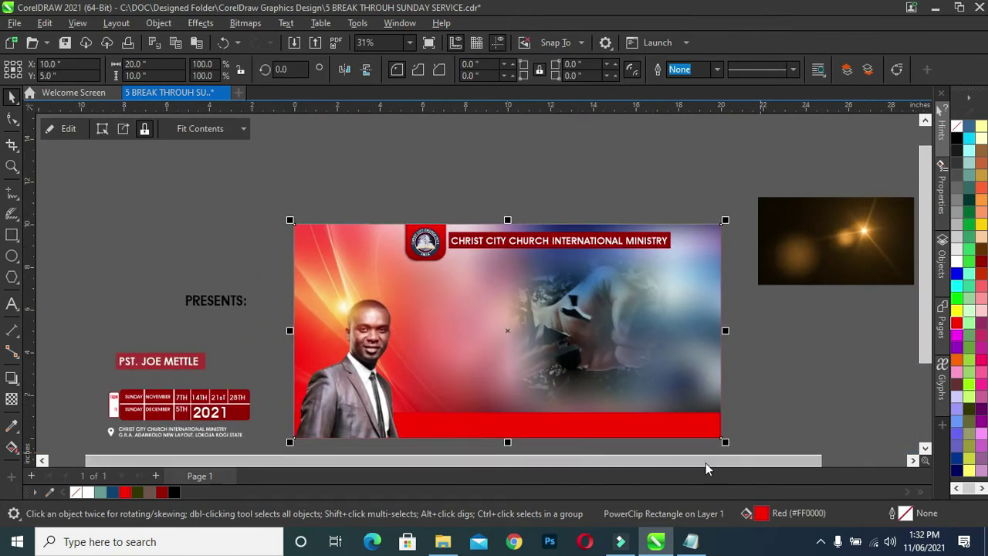
left_click_drag(706, 463, 752, 466)
left_click(831, 270)
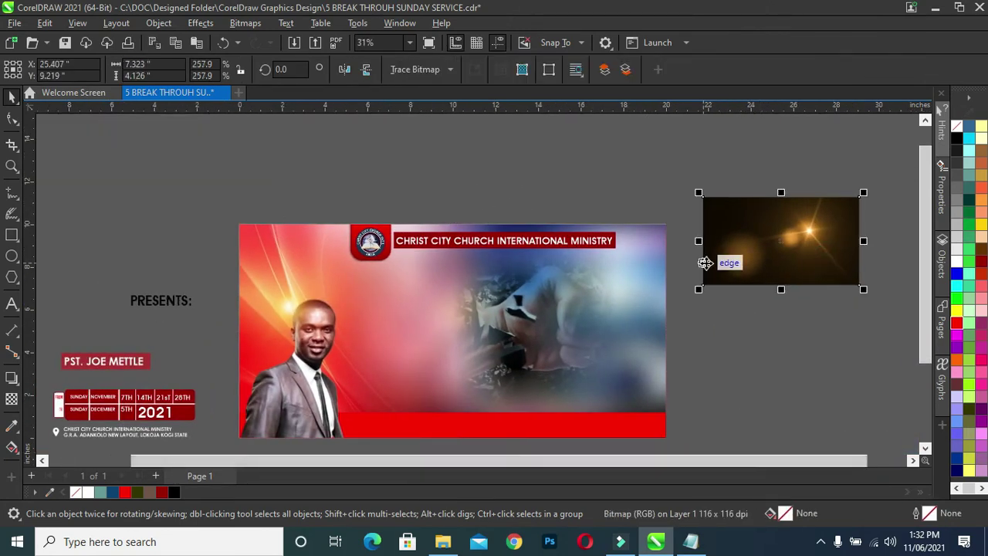
left_click(691, 541)
left_click(129, 88)
Step: Select the '5 BREAK THROUGH SUNDAY SERVICE' title line in Notepad and minimise the notes
left_click_drag(304, 88, 130, 88)
key("ctrl+c")
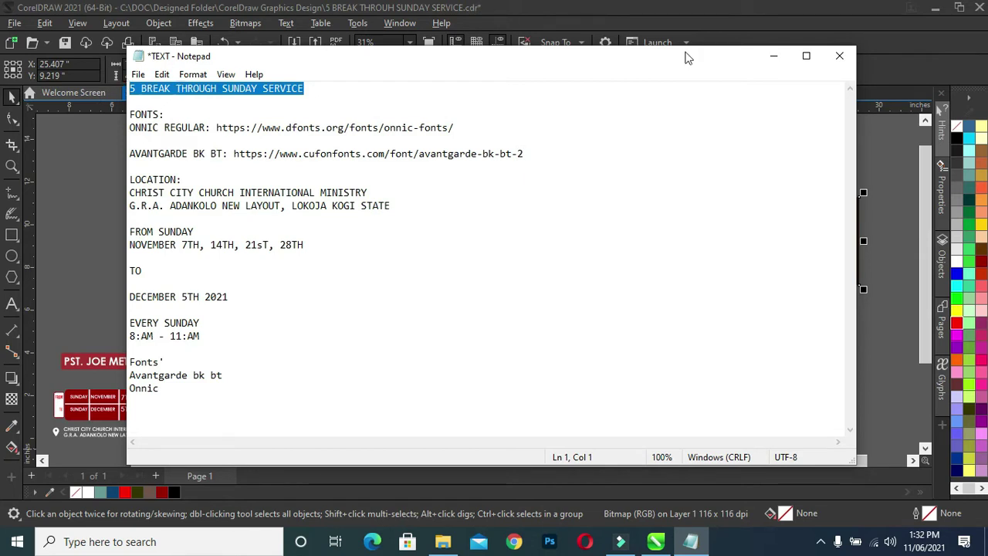
left_click(774, 56)
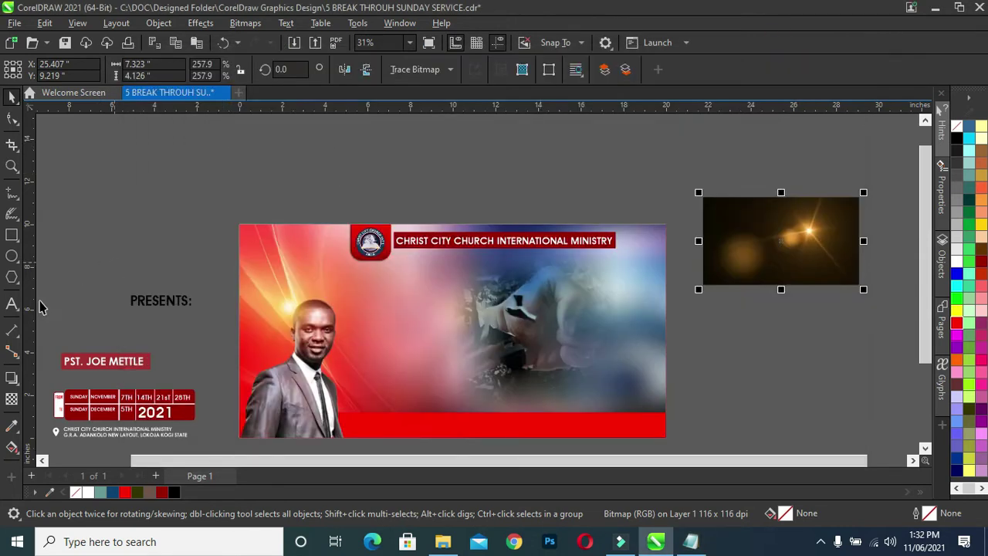
left_click(11, 306)
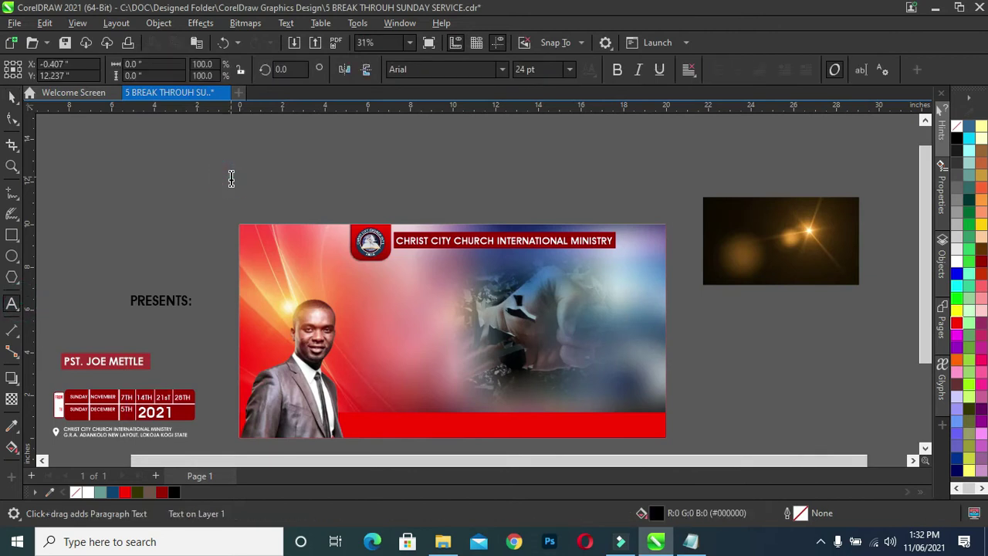
Step: Paste the '5 BREAK THROUGH SUNDAY SERVICE' title above the banner and enlarge it
left_click(231, 178)
key("ctrl+v")
left_click(14, 94)
left_click_drag(367, 168, 569, 133)
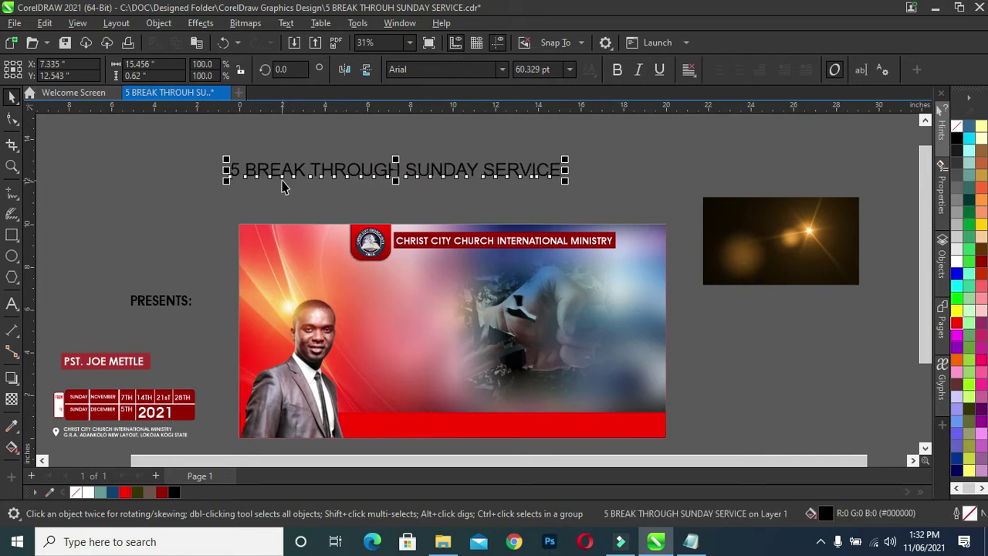
Step: Break the title apart into characters and scale the 5 up to a very large size
left_click(159, 23)
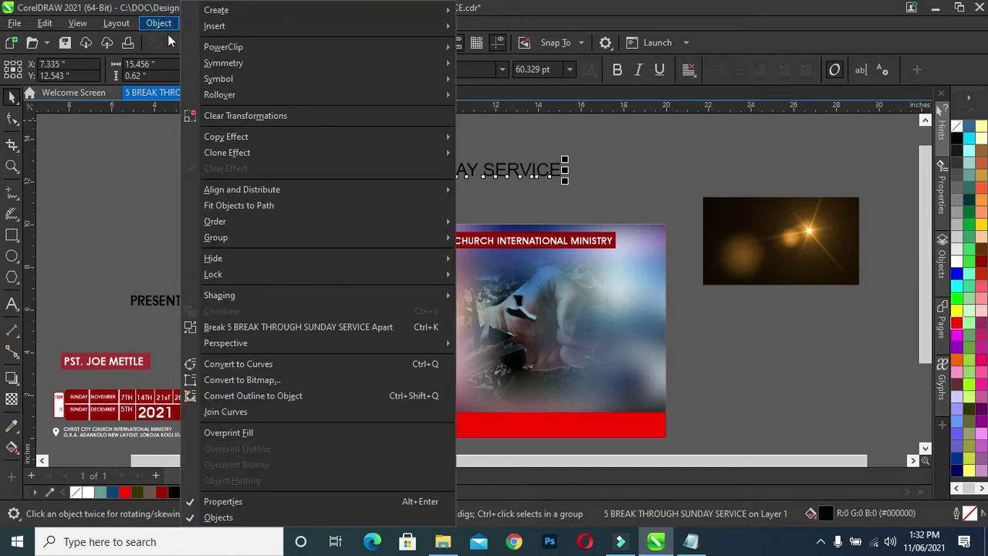
left_click(262, 333)
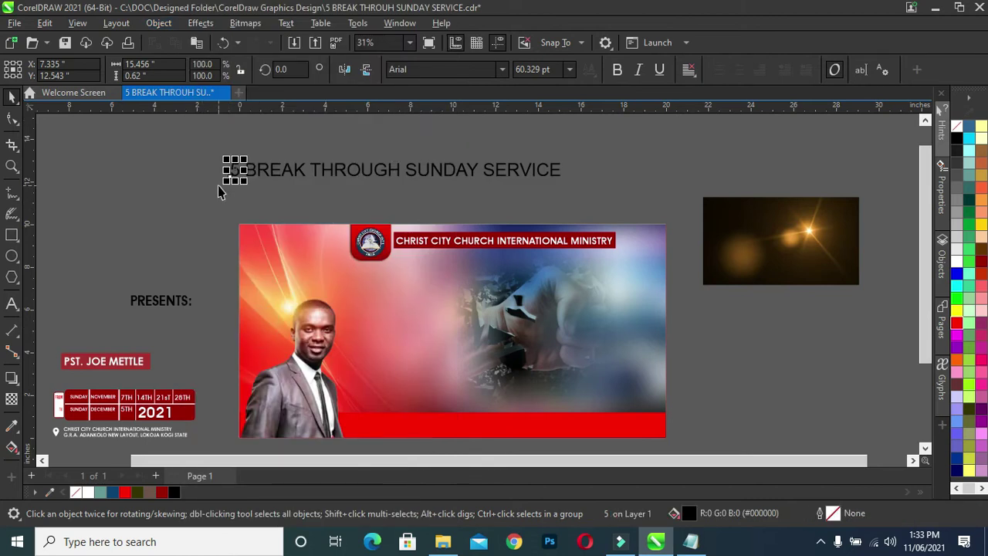
left_click_drag(228, 182, 104, 271)
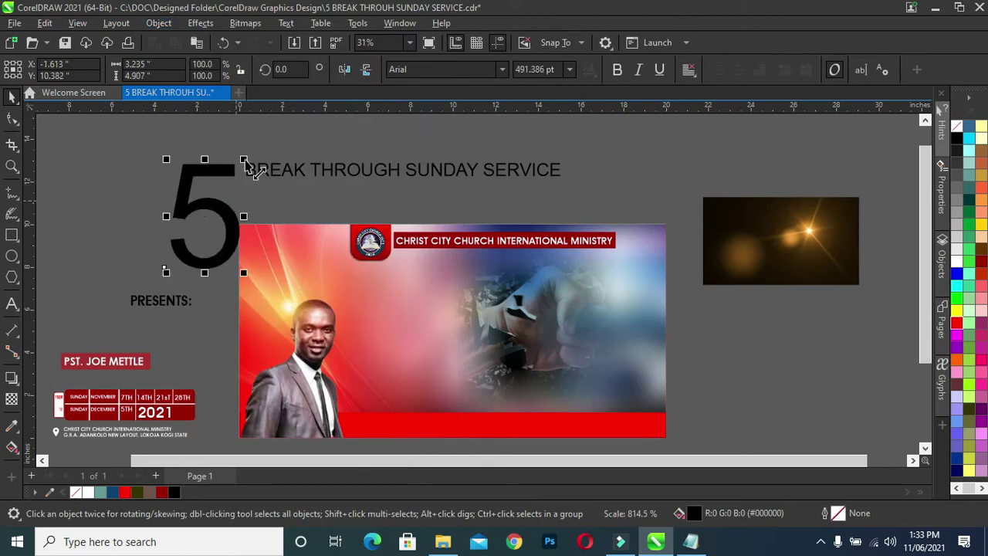
left_click_drag(246, 160, 256, 140)
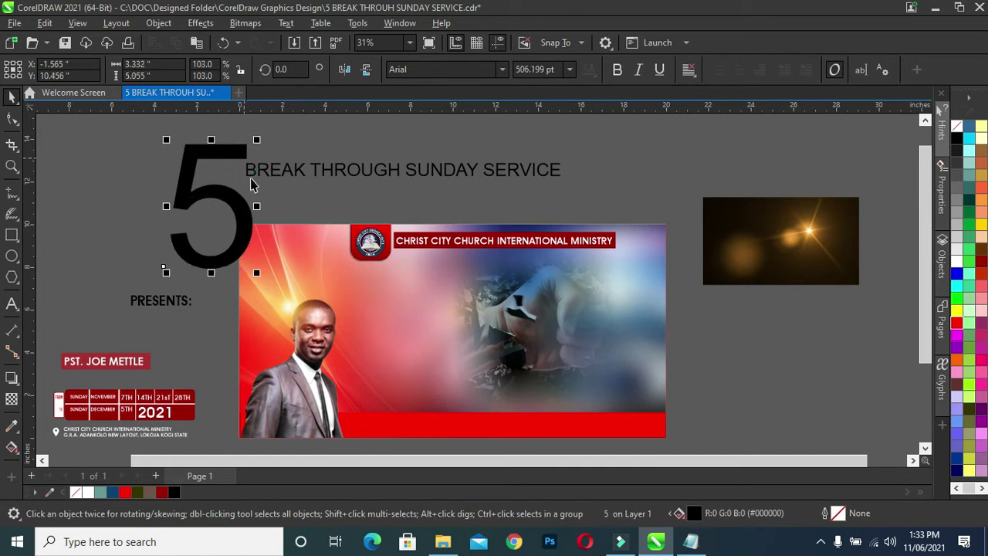
left_click(502, 70)
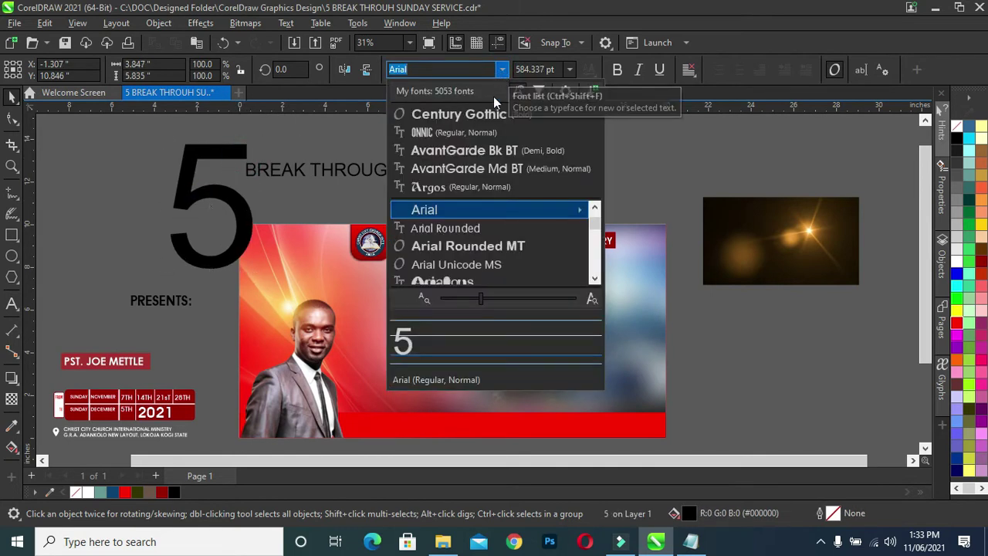
Step: Set the 5 in AvantGarde Bk BT and move it into the banner beside the pastor
left_click(468, 152)
left_click(231, 205)
left_click_drag(314, 252, 415, 347)
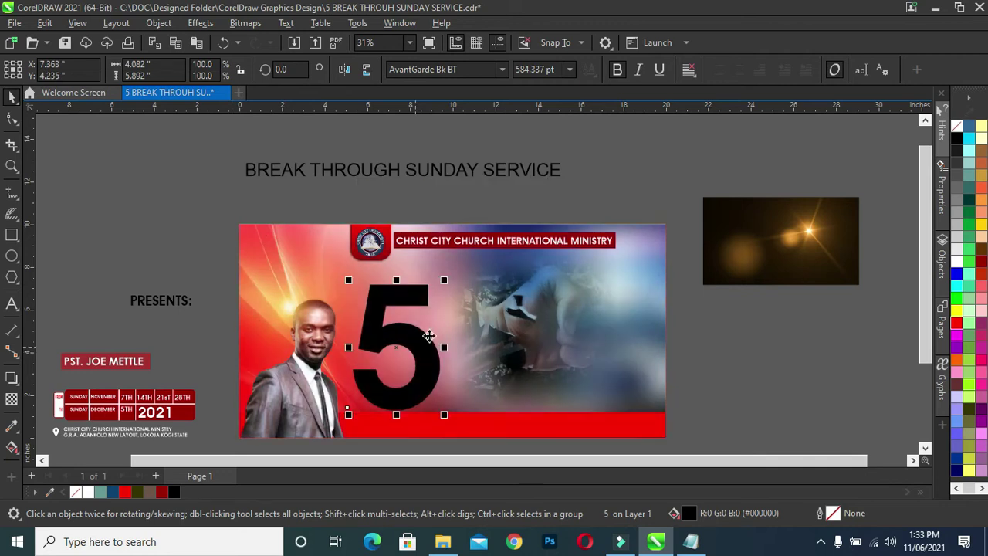
left_click(401, 284)
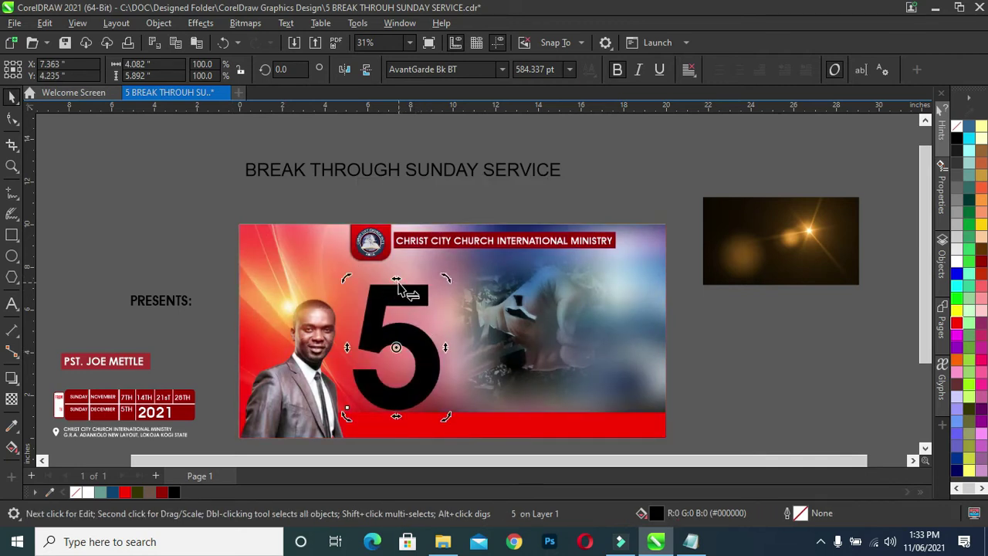
left_click_drag(402, 283, 400, 290)
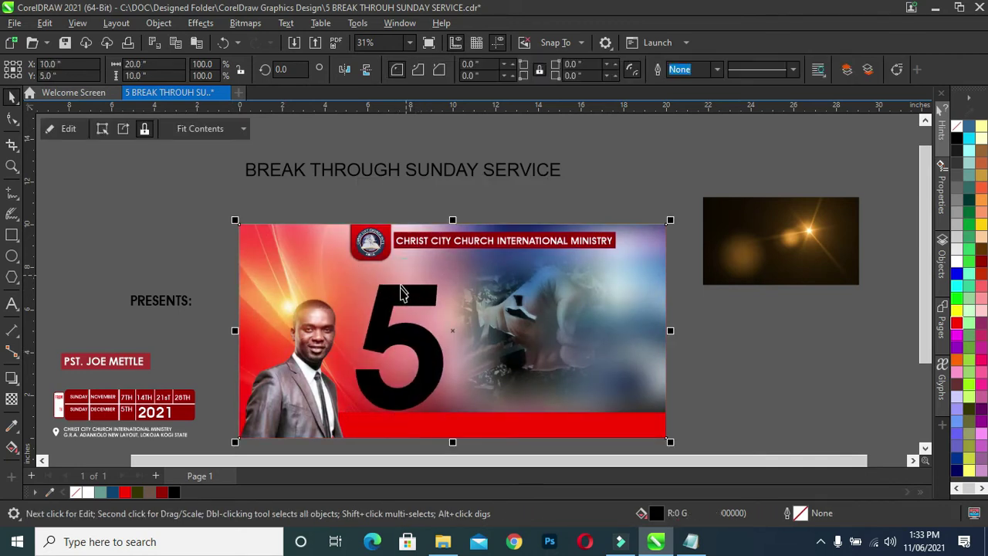
Step: Shift the 5 slightly right and shrink it a little from its corner
left_click(400, 290)
mouse_move(403, 284)
left_mouse_down()
mouse_move(414, 287)
mouse_move(379, 302)
left_mouse_up()
left_click(399, 297)
mouse_move(433, 287)
left_mouse_down()
mouse_move(420, 306)
mouse_move(387, 314)
mouse_move(427, 279)
left_mouse_up()
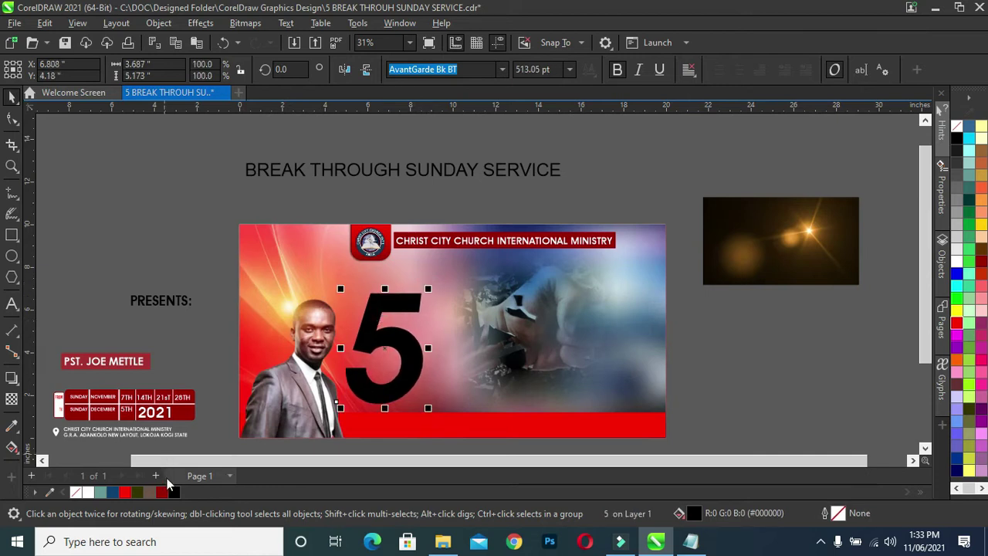
Step: Fill the 5 red and give it a white outline
left_click(124, 492)
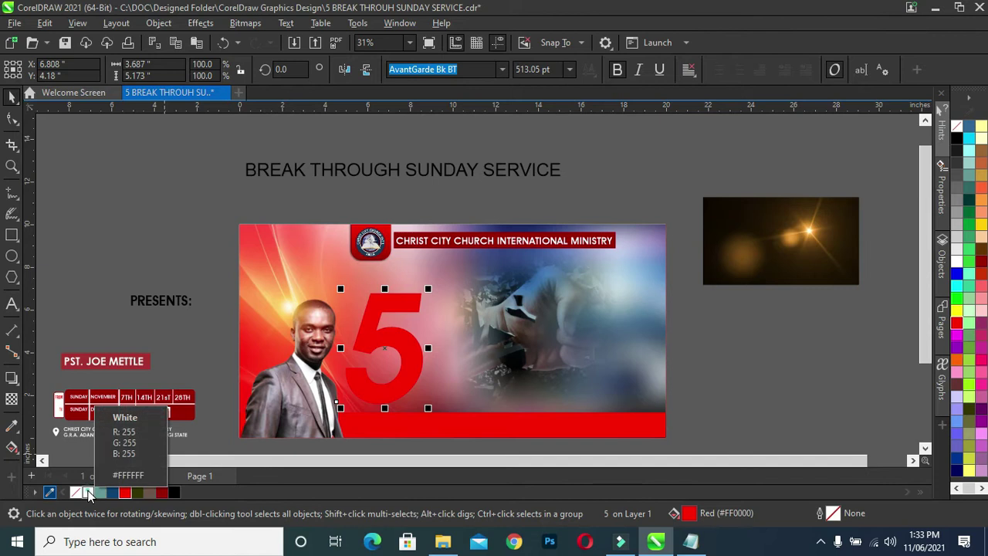
left_click(88, 492)
right_click(88, 493)
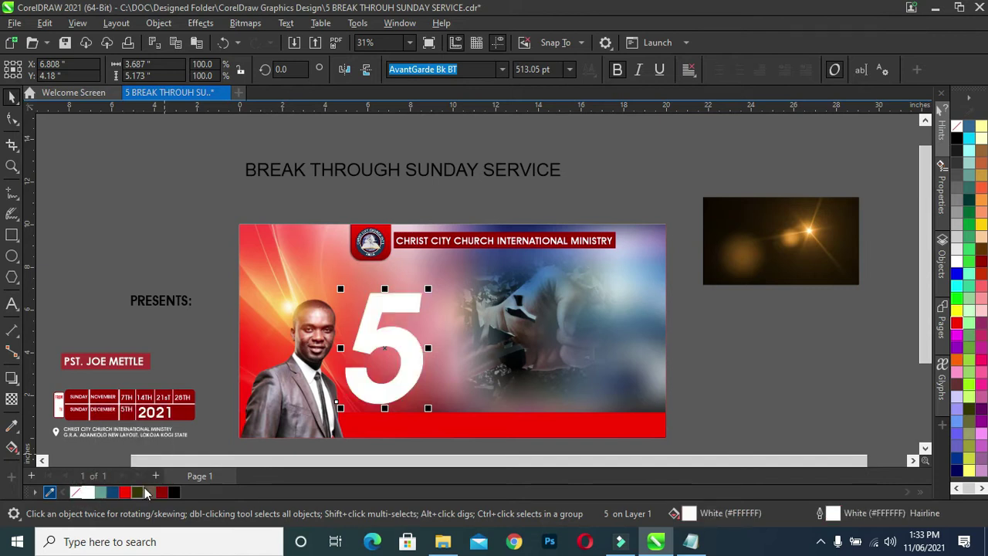
left_click(124, 492)
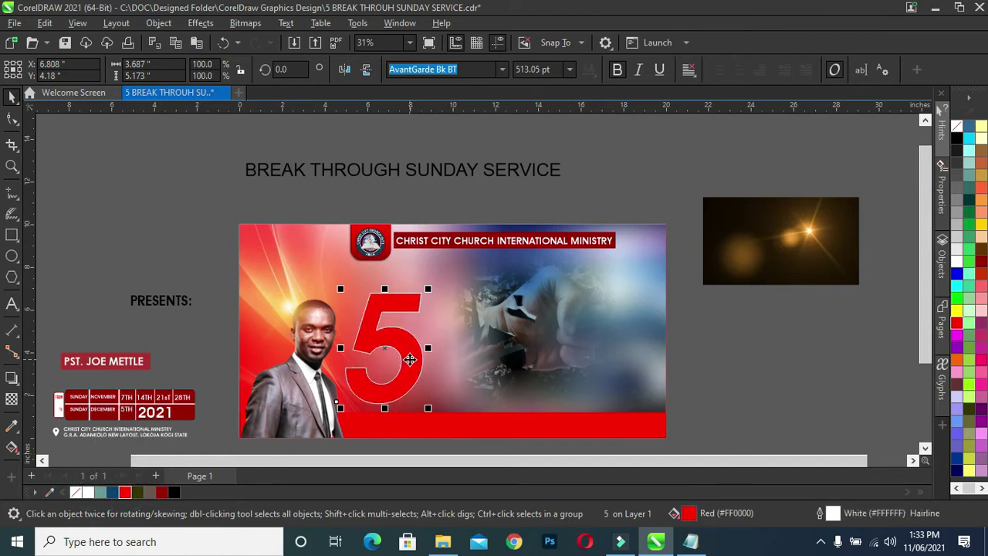
Step: Set the 5's outline width to 8.0 pt with Scale with object enabled
double_click(834, 515)
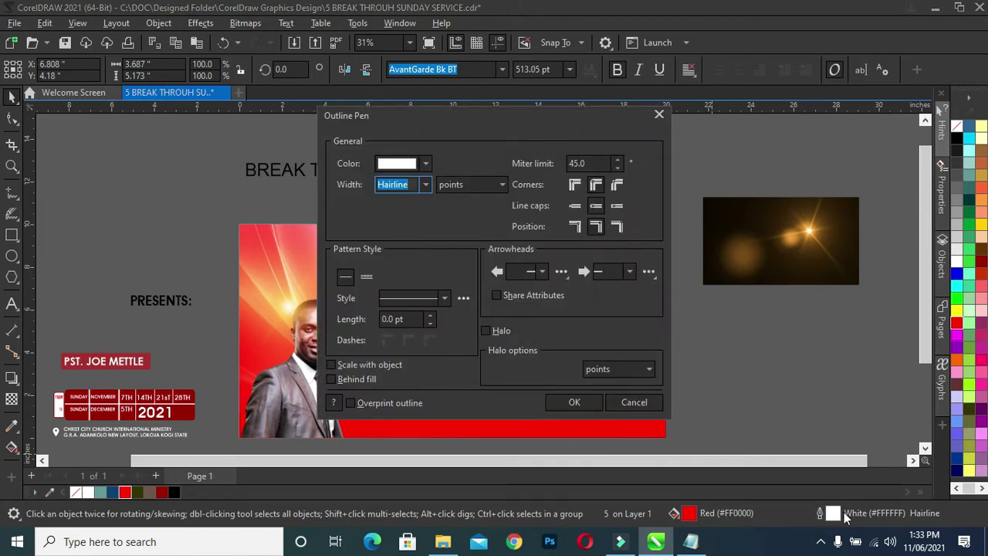
left_click_drag(529, 125, 759, 129)
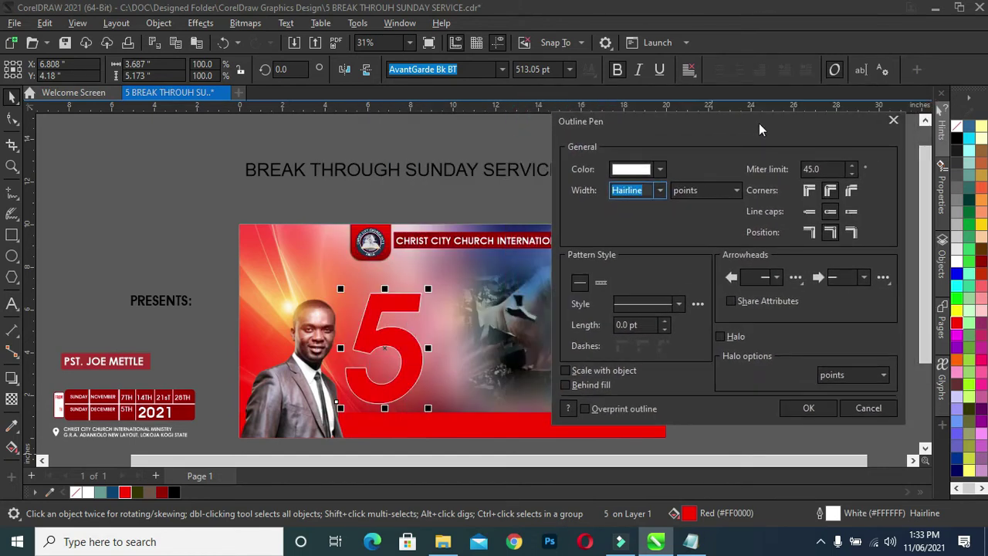
left_click(660, 191)
left_click(639, 306)
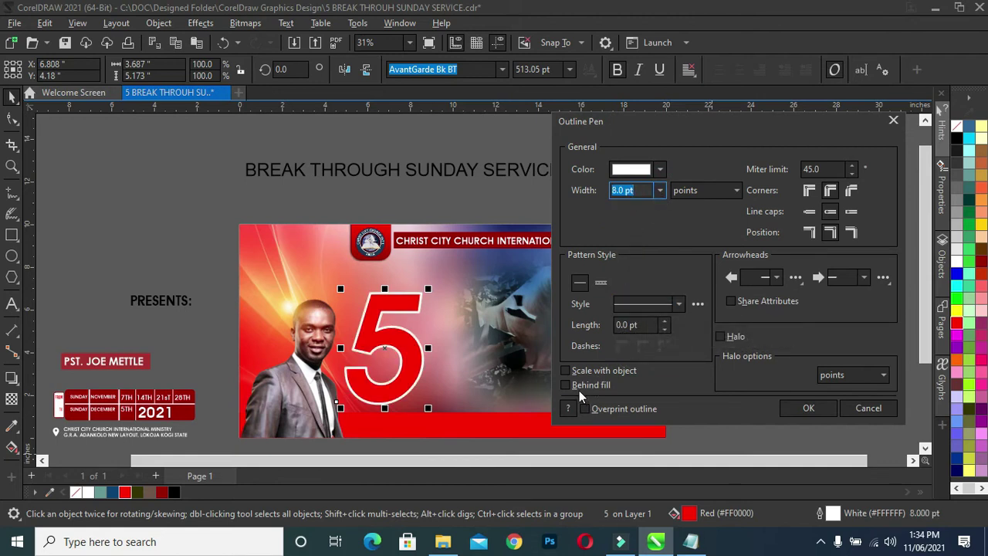
left_click(566, 371)
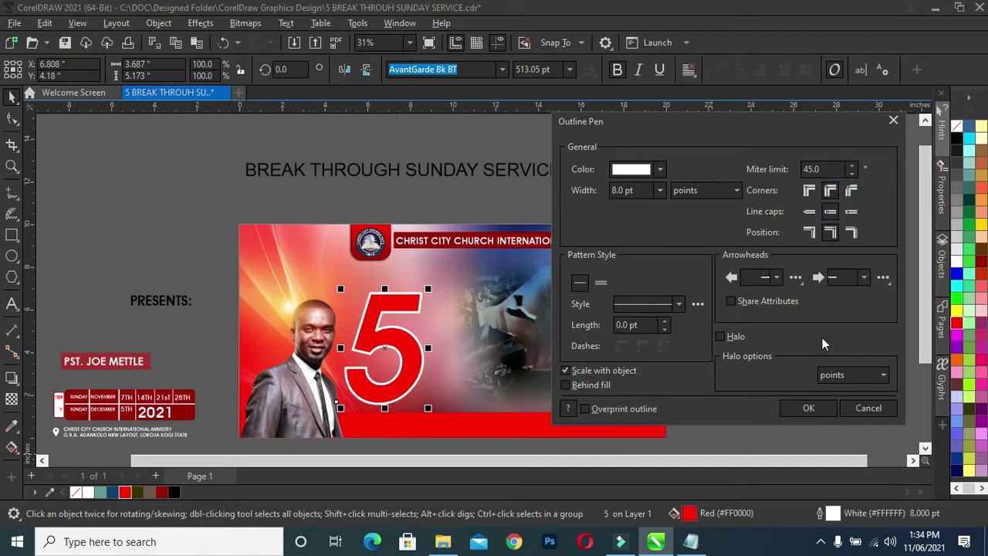
left_click(810, 406)
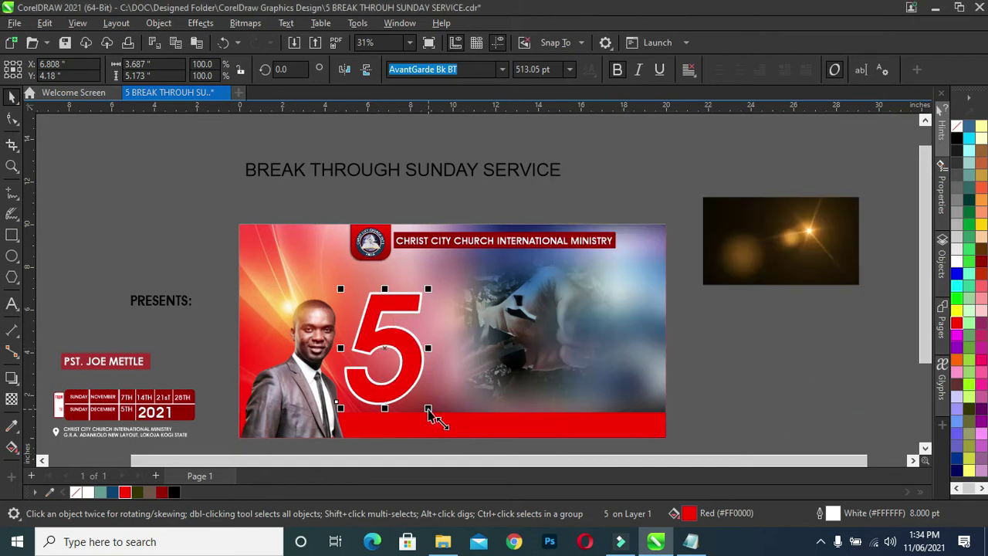
Step: Enlarge the 5 slightly to about 534 pt
left_click_drag(429, 409, 456, 415)
scroll(452, 362, "up", 1)
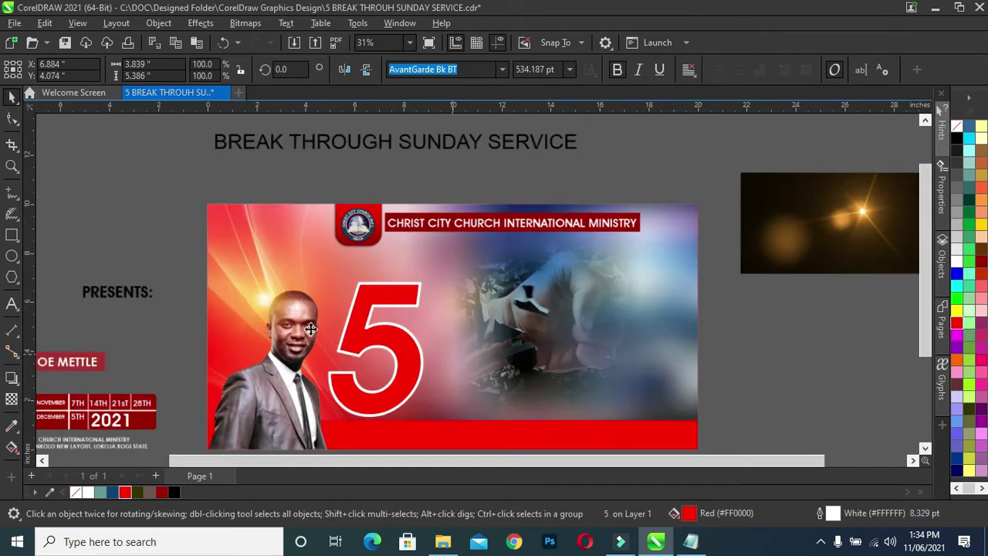
left_click(264, 141)
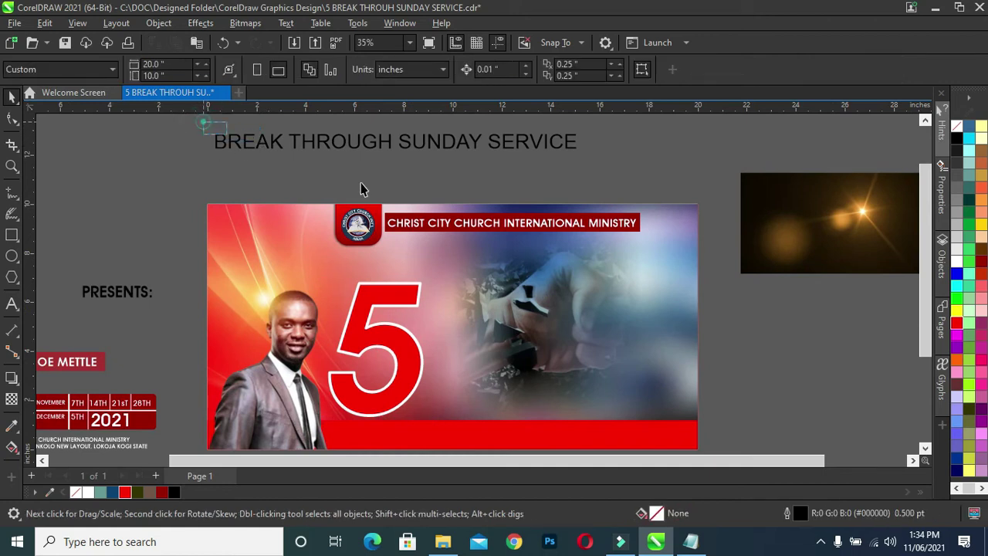
Step: Change the four title words to the ONNIC font
left_click_drag(190, 124, 670, 175)
left_click(501, 69)
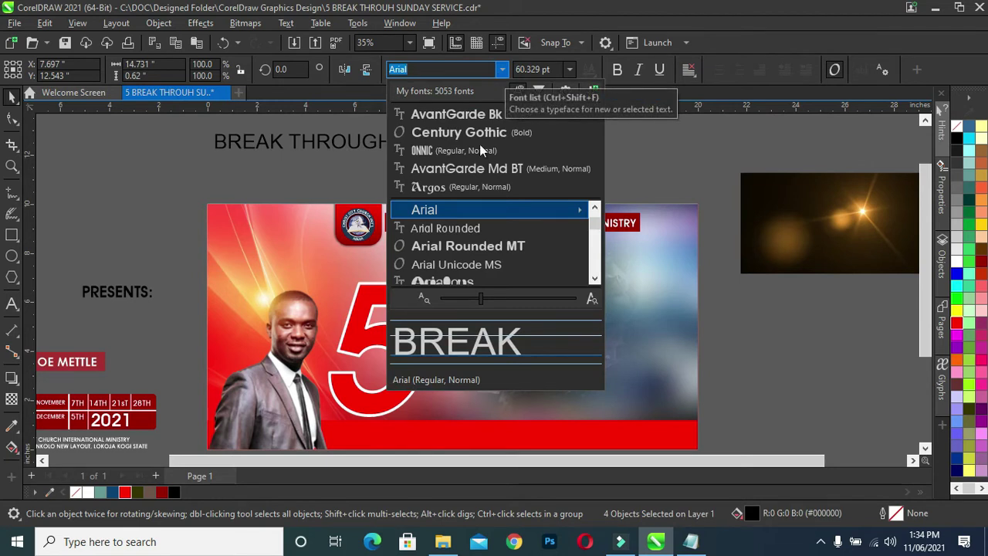
left_click(440, 152)
Step: Stack BREAK, THROUGH, SUNDAY and SERVICE on the banner beside the 5
left_click(222, 155)
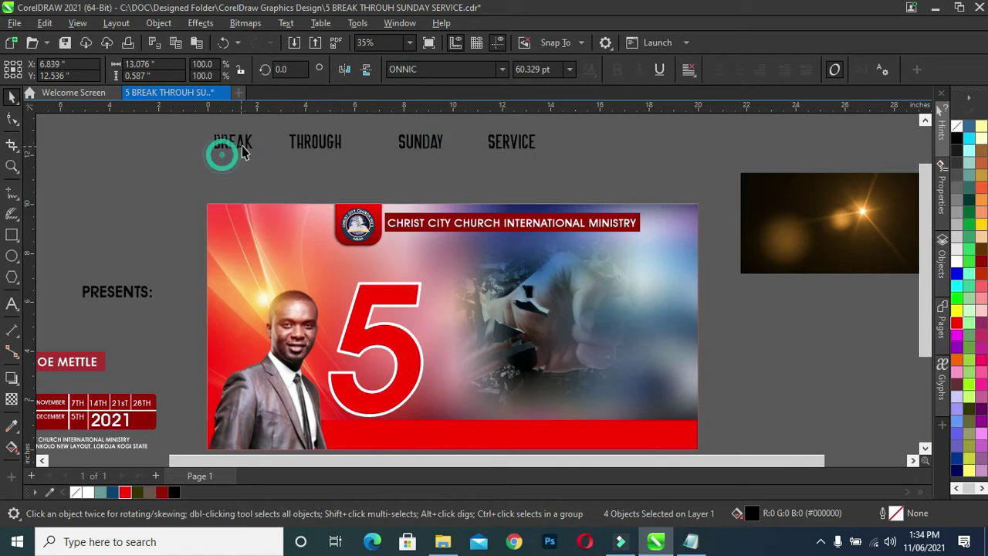
left_click_drag(240, 151, 449, 291)
left_click(303, 144)
left_click_drag(359, 192, 442, 316)
left_click_drag(424, 152, 459, 342)
left_click_drag(526, 145, 474, 359)
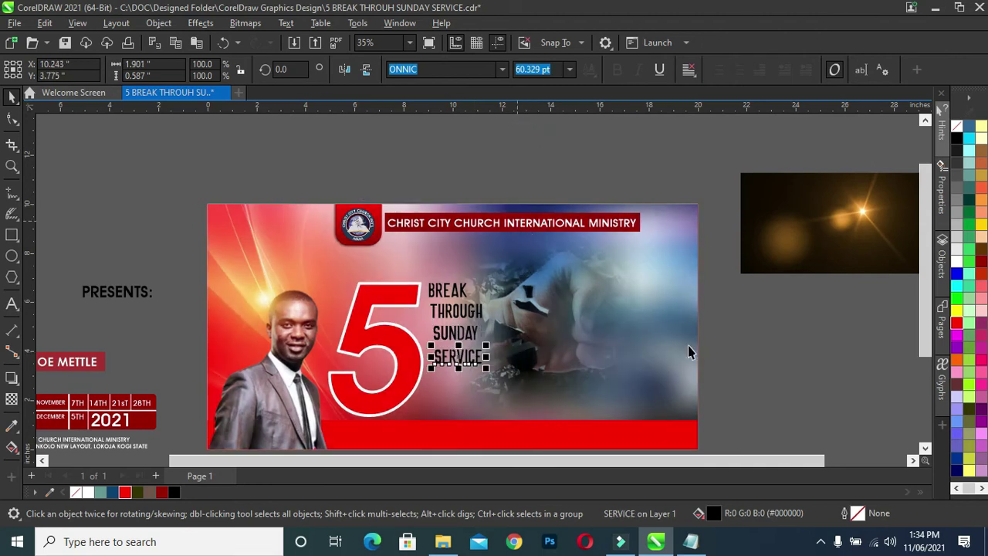
left_click_drag(925, 324, 925, 363)
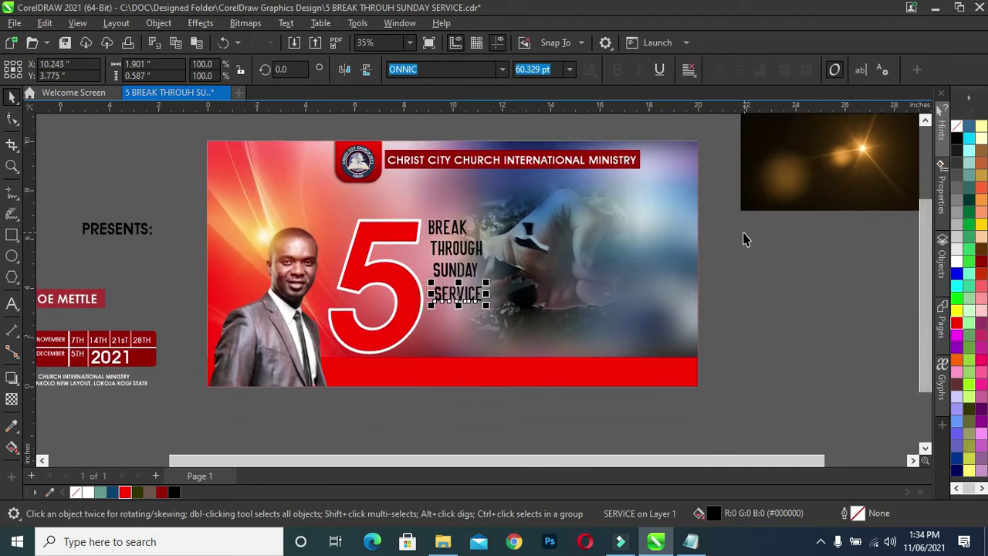
Step: Left-align and enlarge the four words, then tighten their line spacing
left_click_drag(720, 202, 420, 348)
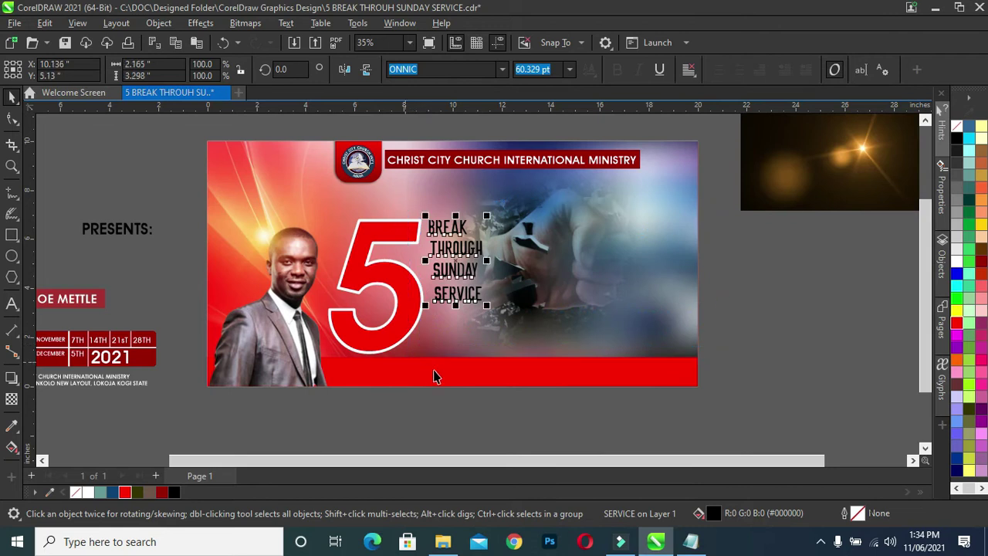
key("l")
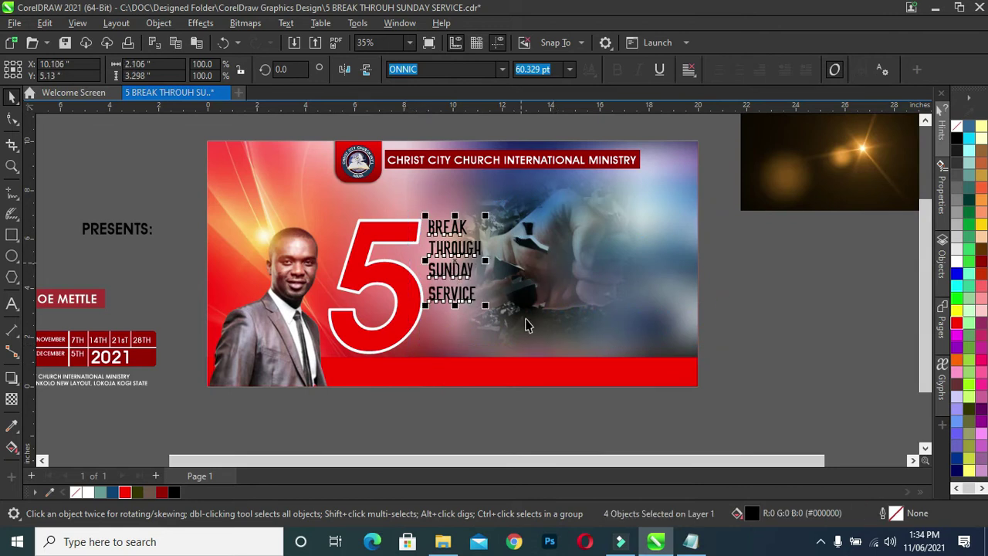
left_click_drag(487, 306, 513, 353)
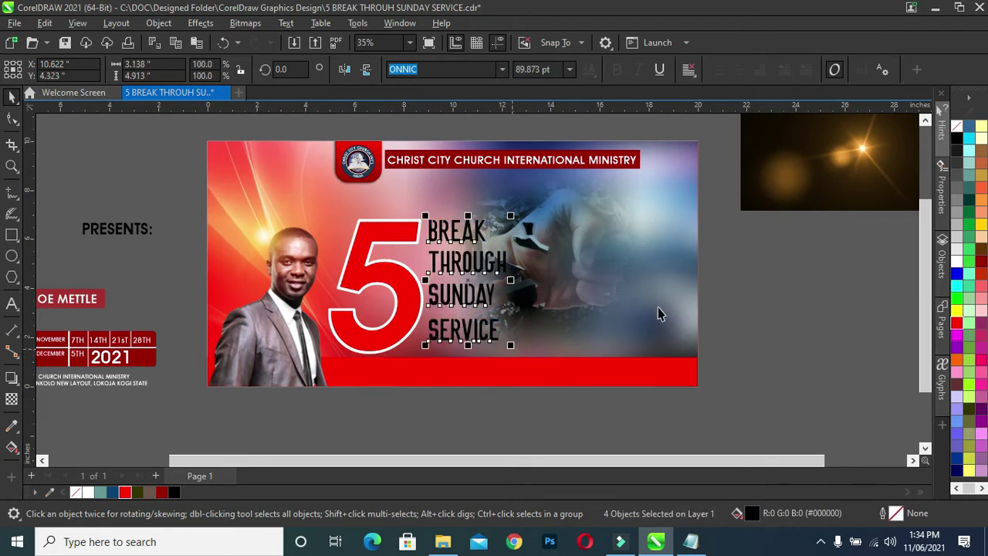
left_click(775, 365)
left_click_drag(469, 332, 464, 319)
left_click_drag(456, 272, 455, 280)
left_click_drag(459, 238, 459, 253)
left_click_drag(571, 410, 417, 213)
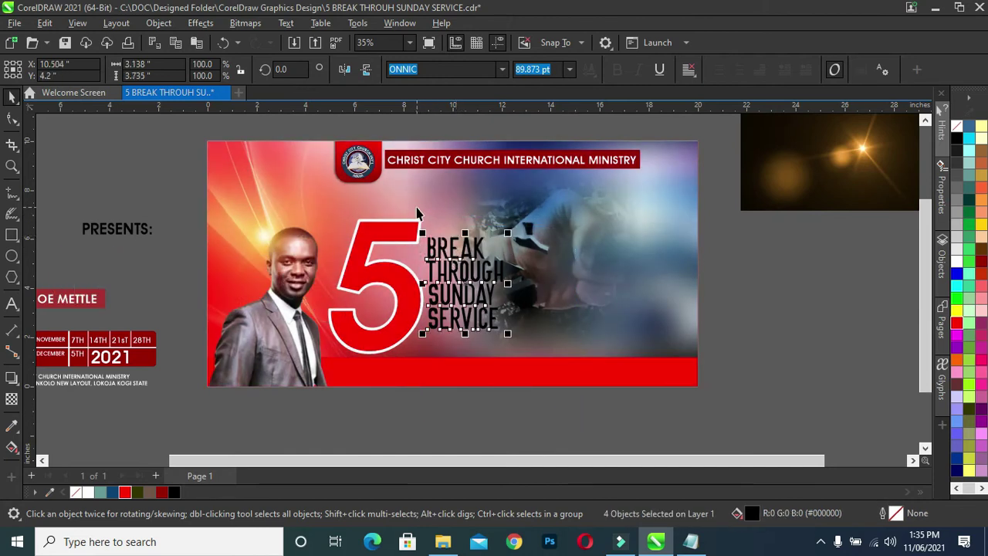
Step: Nudge the stacked title right and enlarge it to about 128.625 pt
key("Right")
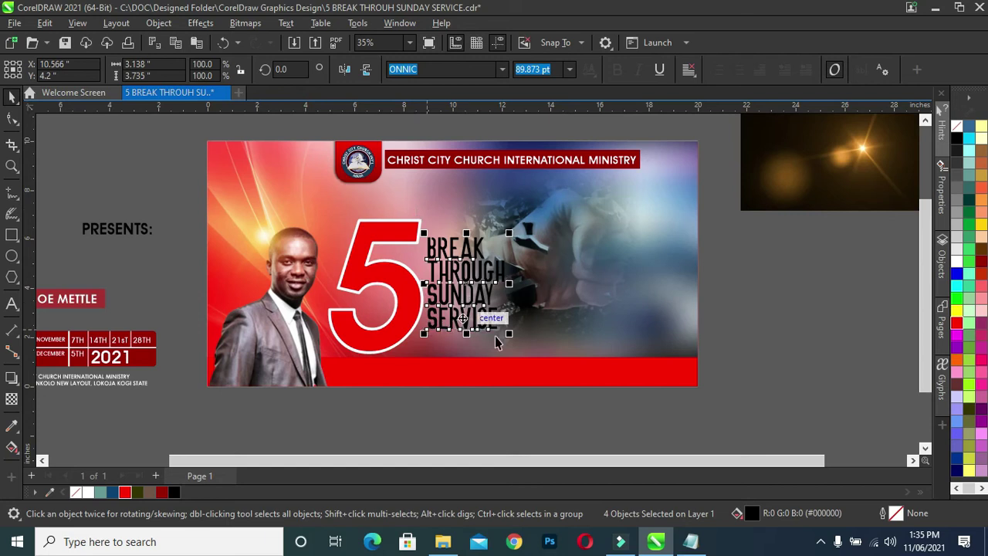
left_click_drag(509, 334, 522, 360)
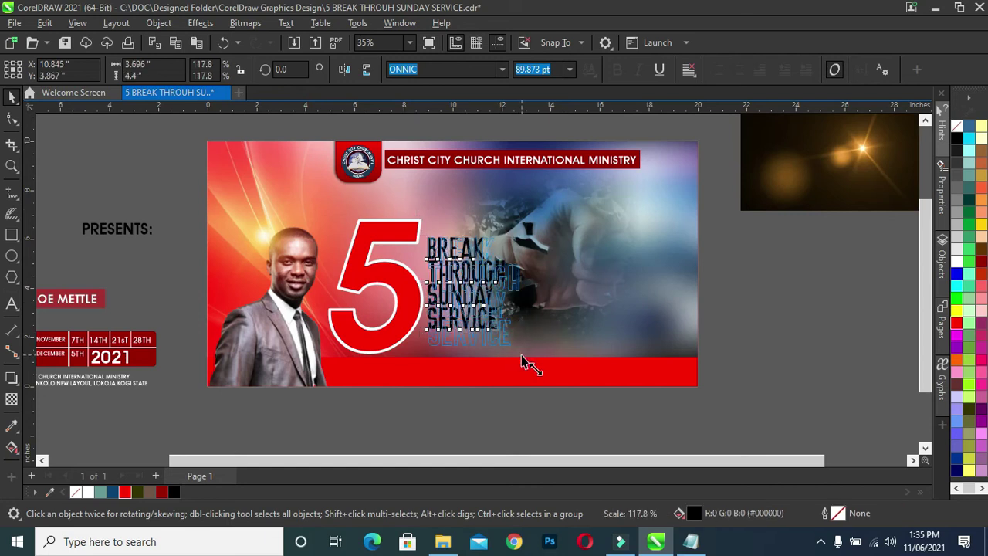
left_click_drag(526, 225, 538, 210)
scroll(479, 289, "up", 2)
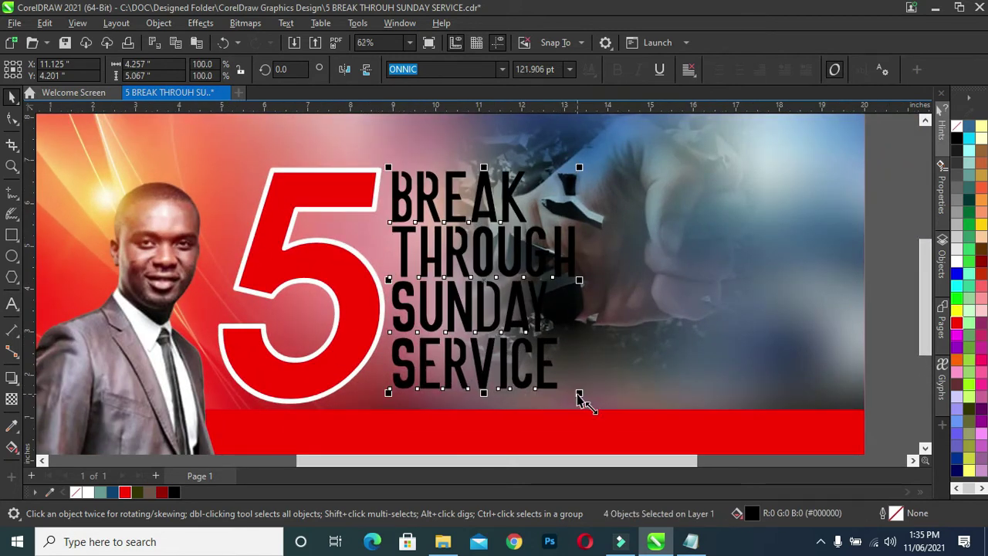
left_click_drag(389, 392, 376, 406)
Step: Skew the stacked title block so it slants forward to the right
left_click(458, 276)
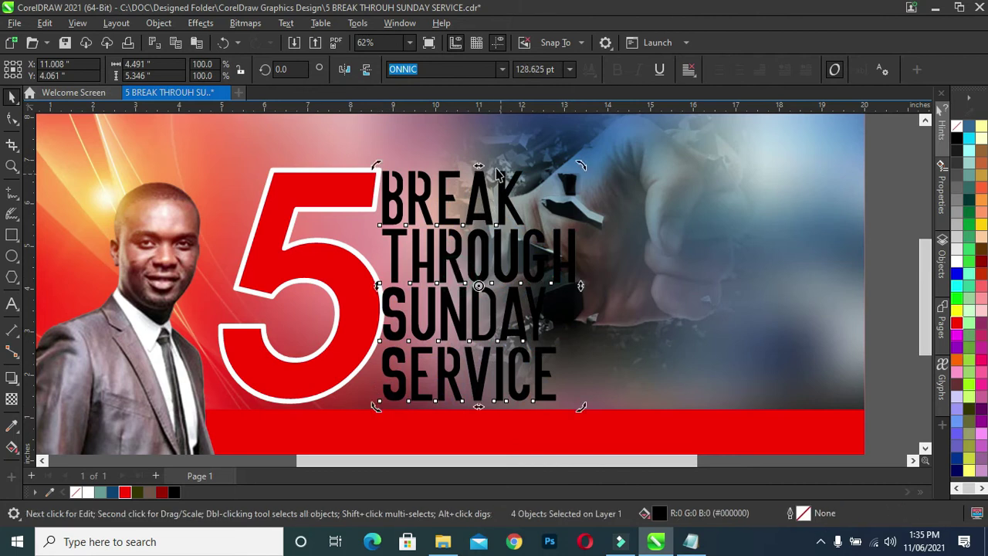
left_click_drag(479, 167, 501, 175)
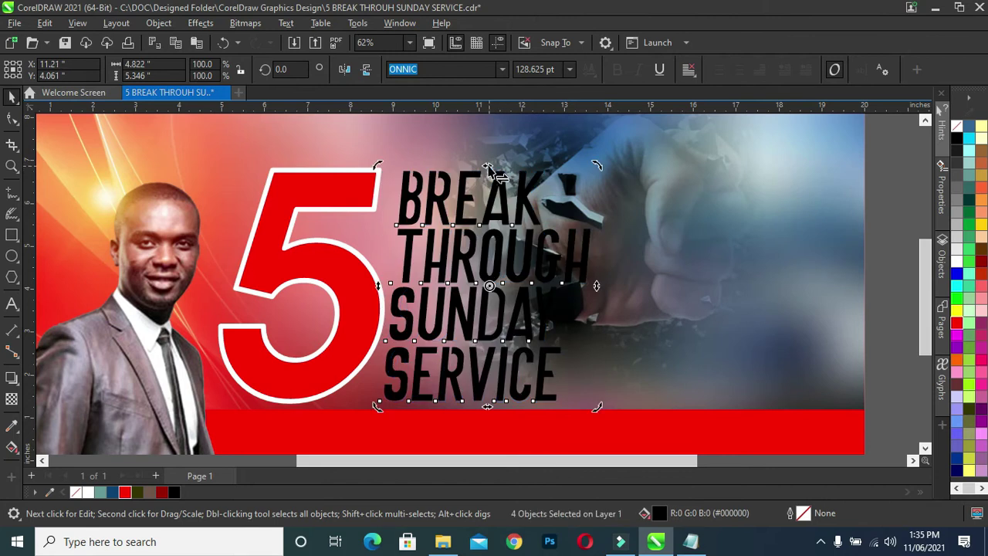
left_click(490, 168)
scroll(441, 261, "down", 1)
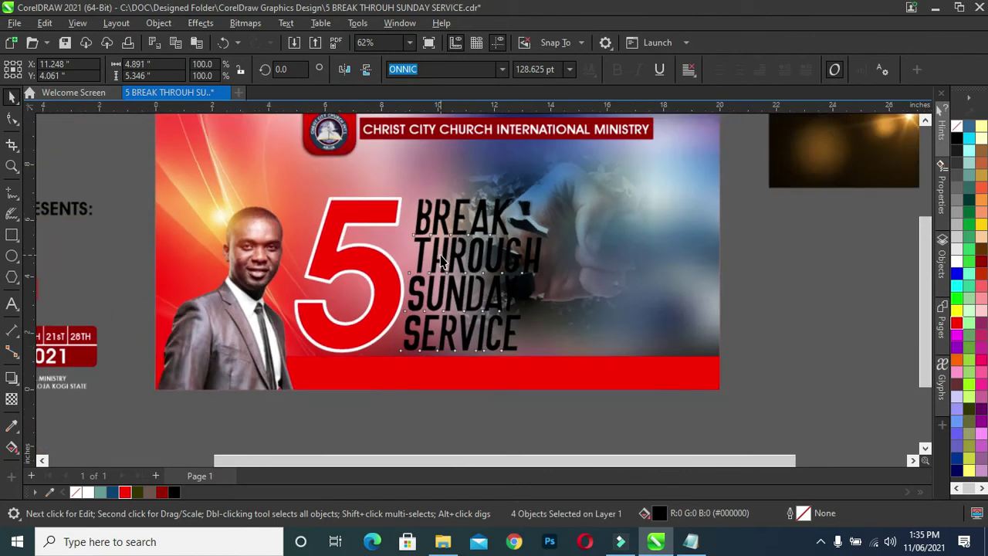
scroll(442, 261, "down", 2)
left_click(440, 328)
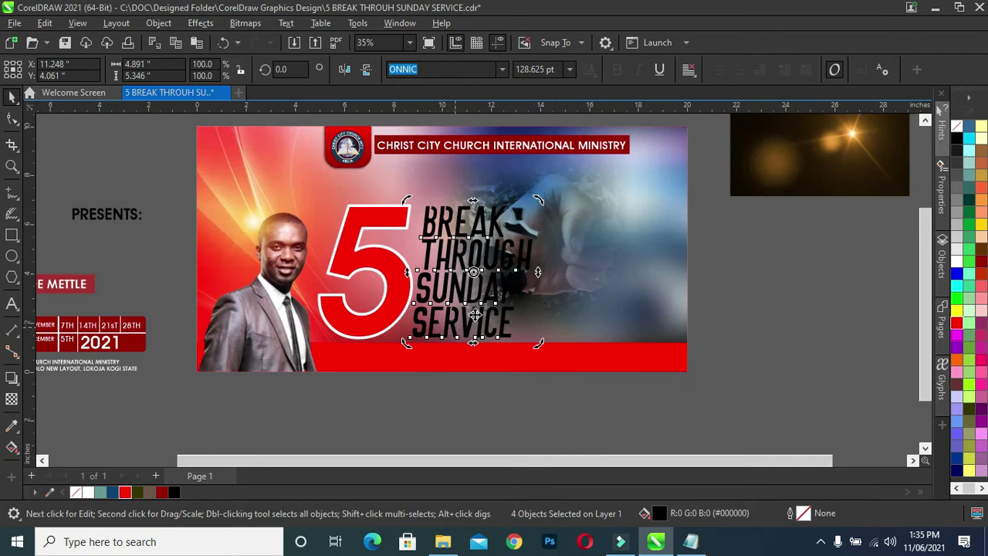
scroll(348, 313, "down", 1)
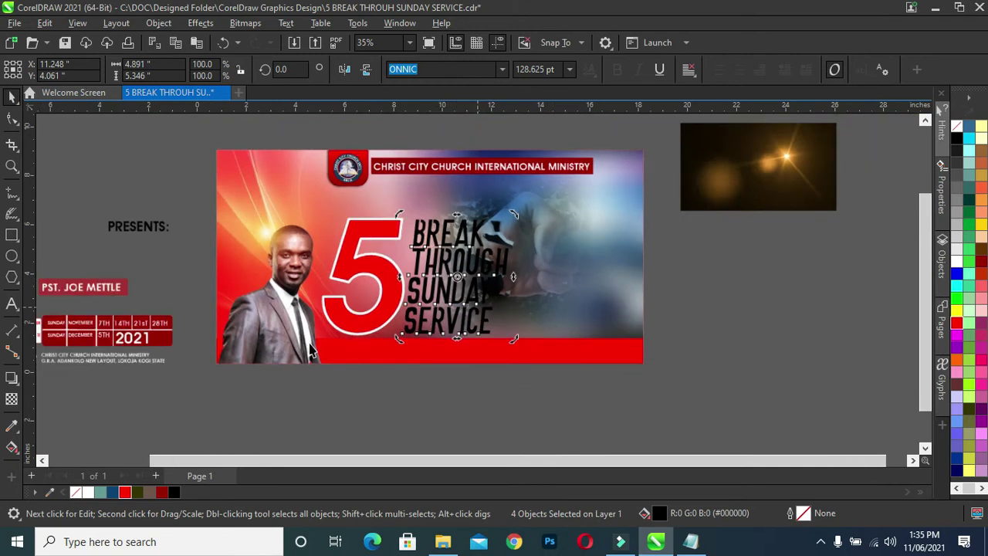
Step: Fill the title red with an 8.0 pt white outline behind the fill, scaling with the object
left_click(126, 492)
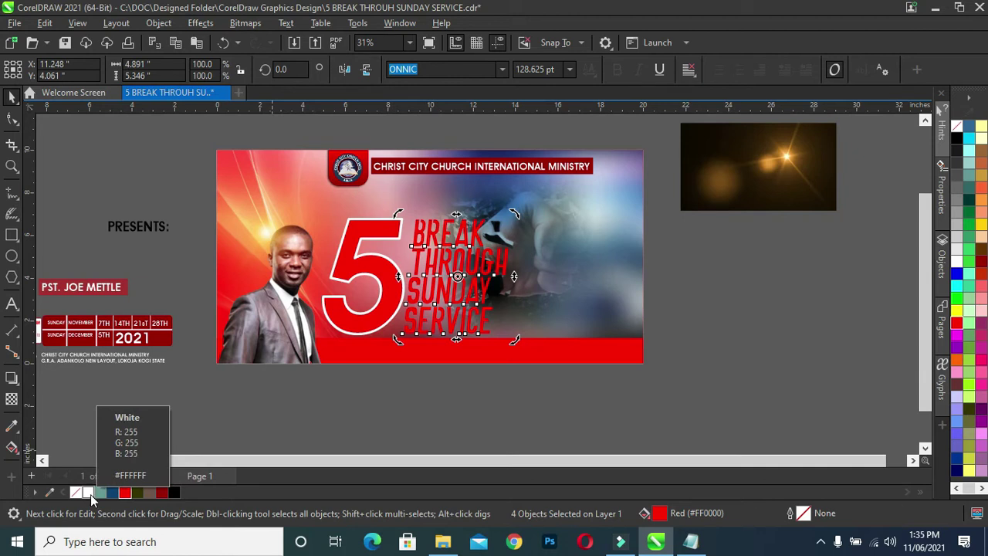
right_click(90, 494)
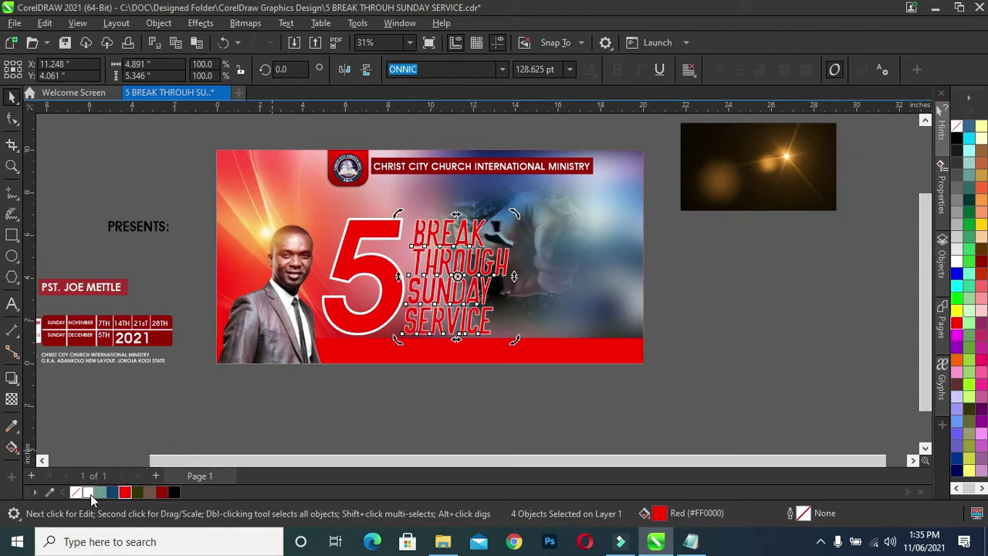
left_click(808, 519)
double_click(803, 513)
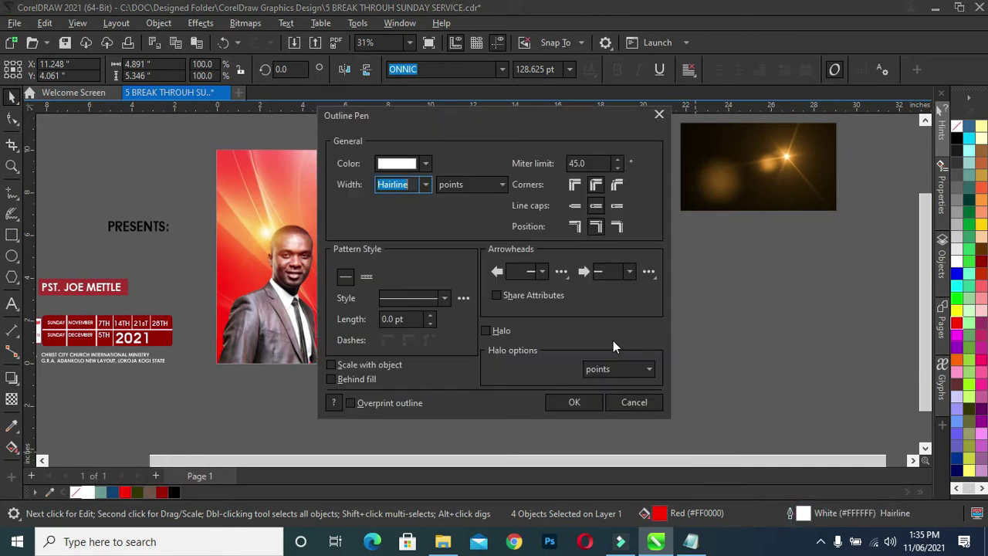
left_click_drag(512, 119, 690, 120)
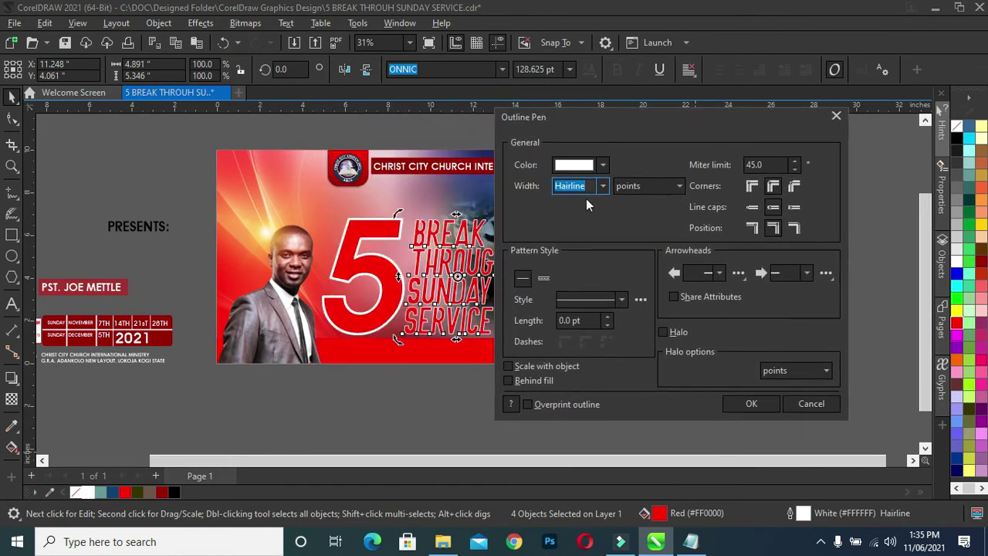
left_click(604, 187)
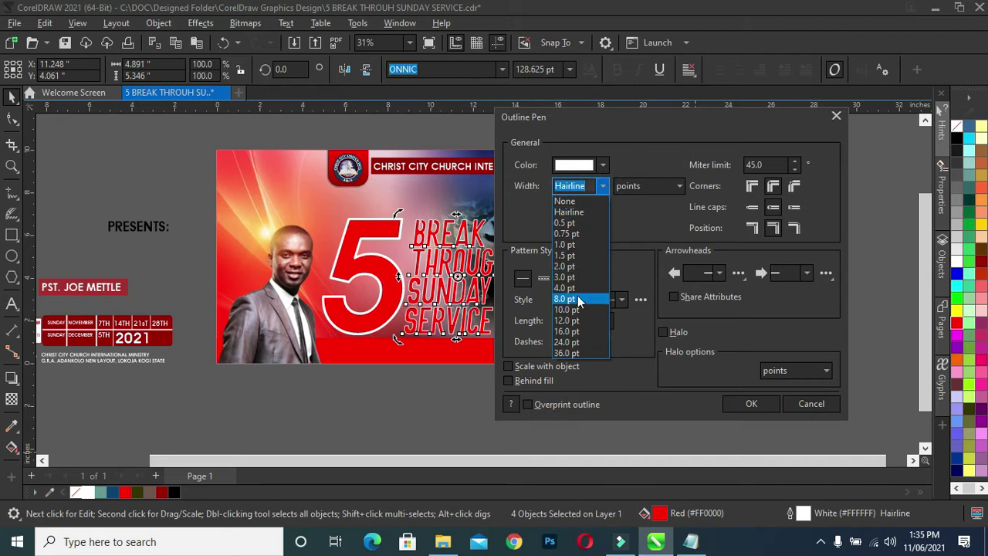
left_click(577, 299)
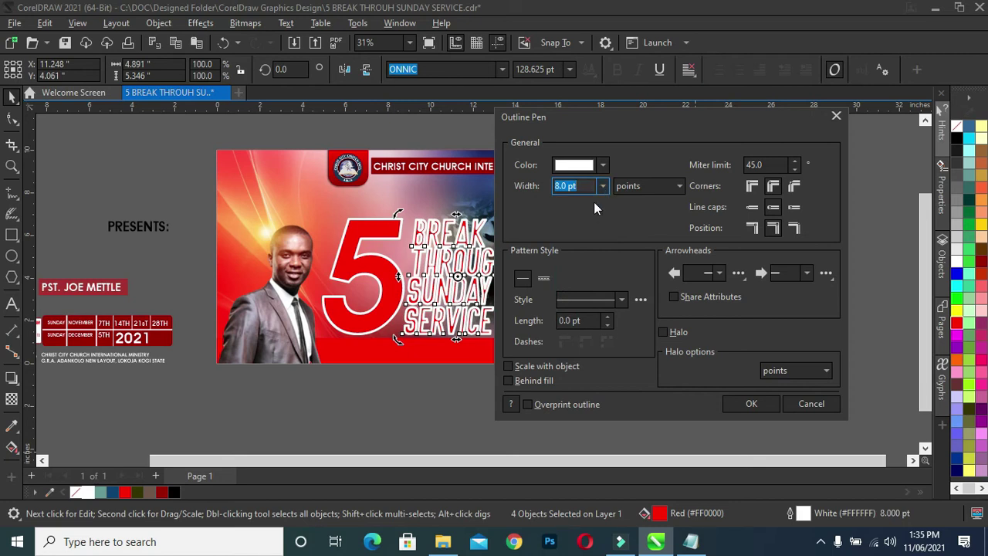
left_click(509, 380)
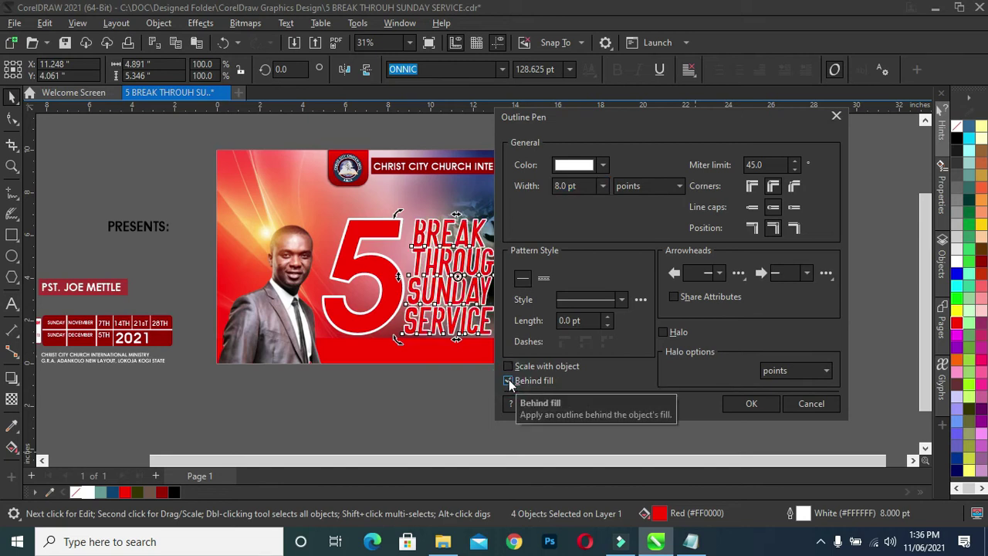
left_click(507, 363)
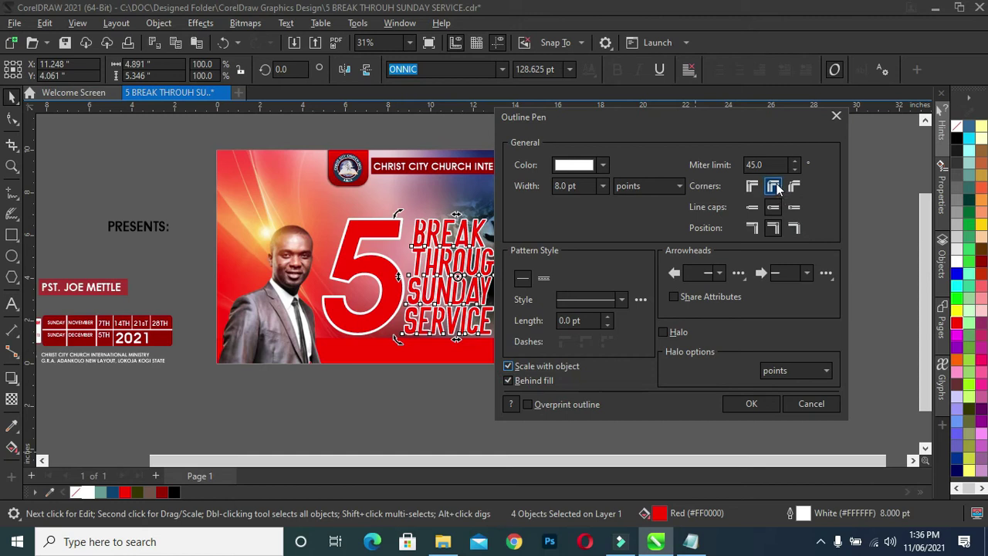
left_click(753, 403)
Step: Move the date panel from beside the page onto the banner
left_click(720, 301)
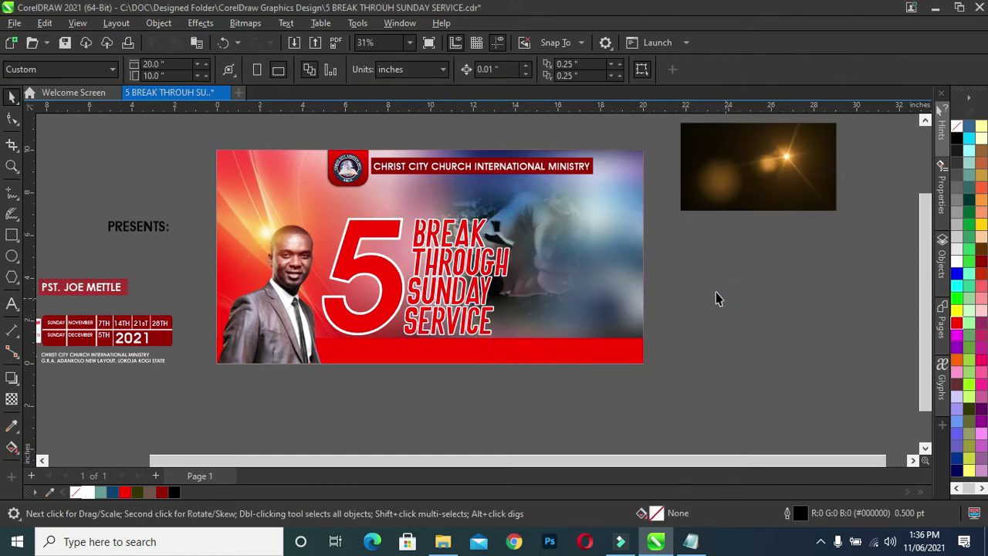
left_click_drag(594, 459, 522, 461)
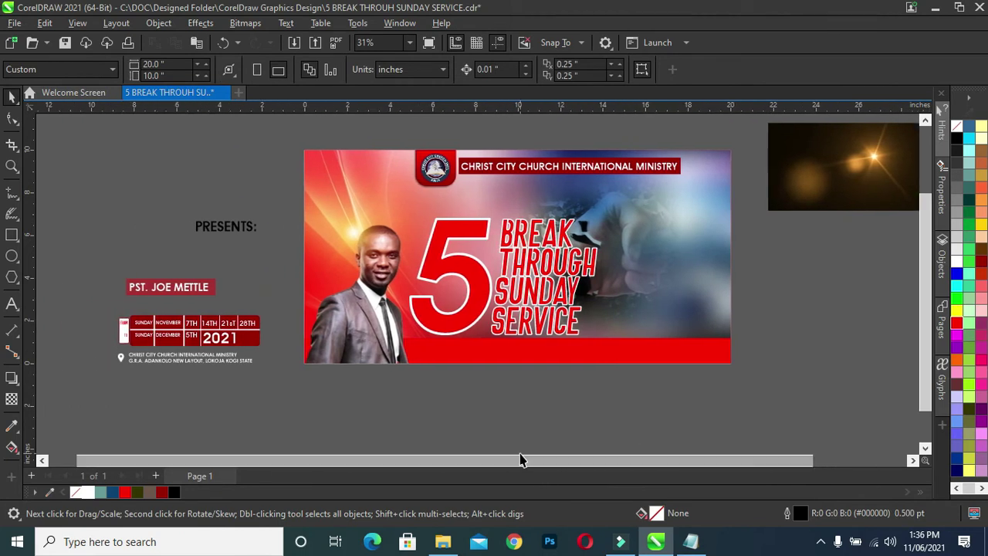
left_click_drag(84, 297, 293, 357)
left_click_drag(233, 342, 660, 332)
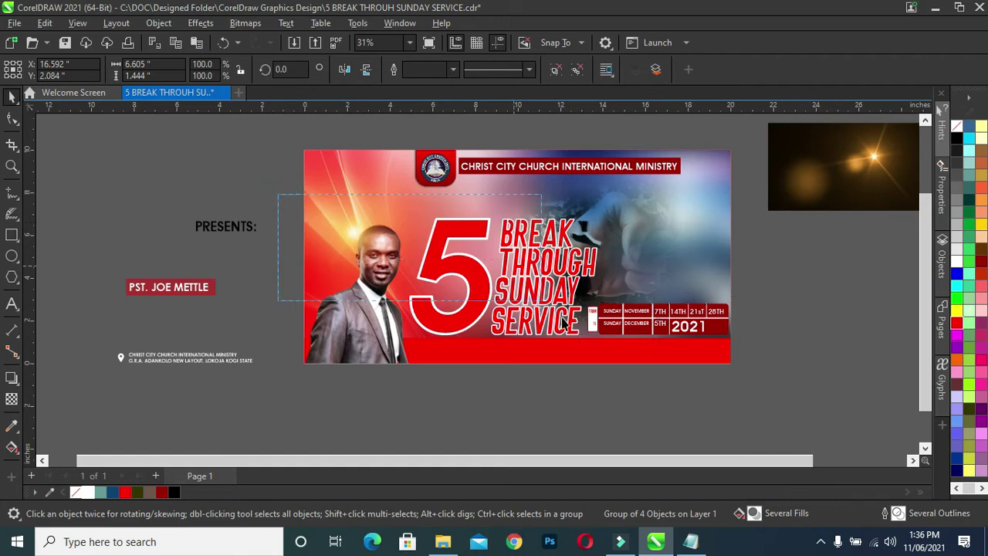
Step: Select the whole 5 and title group and nudge it slightly left
left_click(604, 354)
key("ctrl+u")
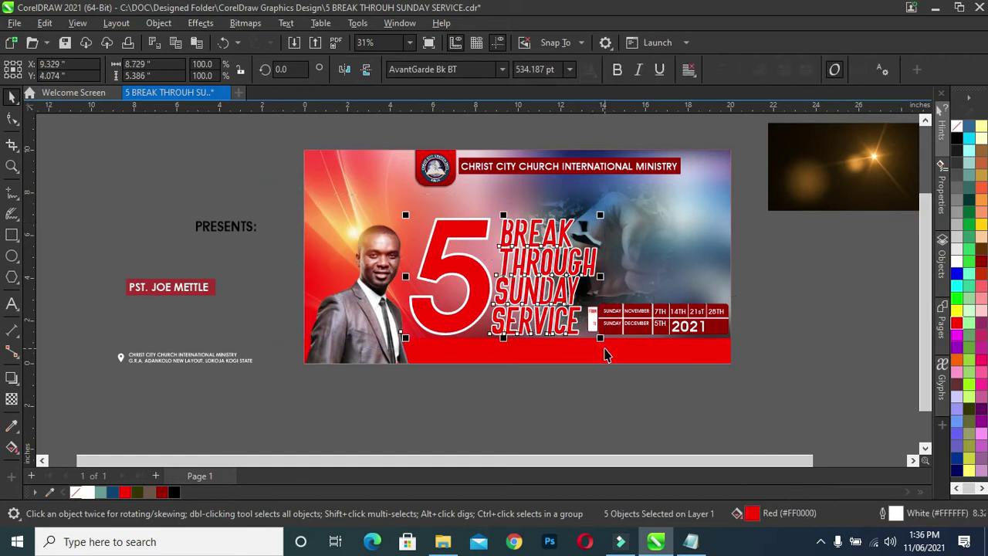
left_click_drag(605, 354, 603, 354)
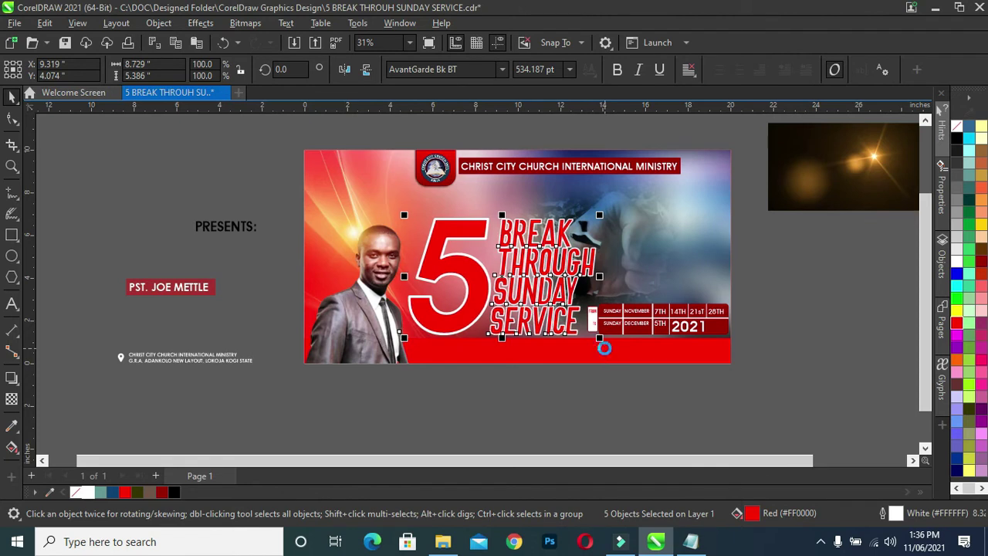
key("Left")
key("Left")
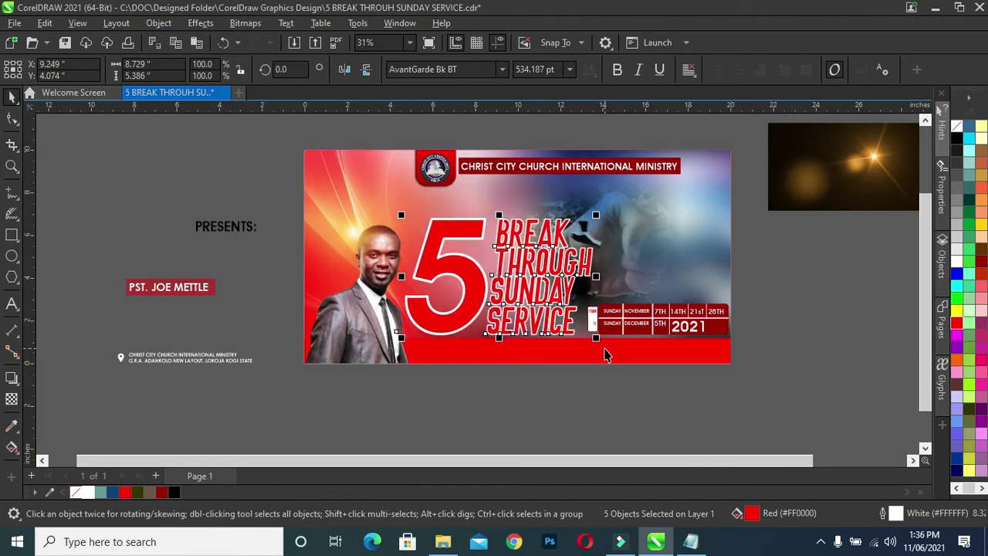
key("Left")
key("Left")
key("Left")
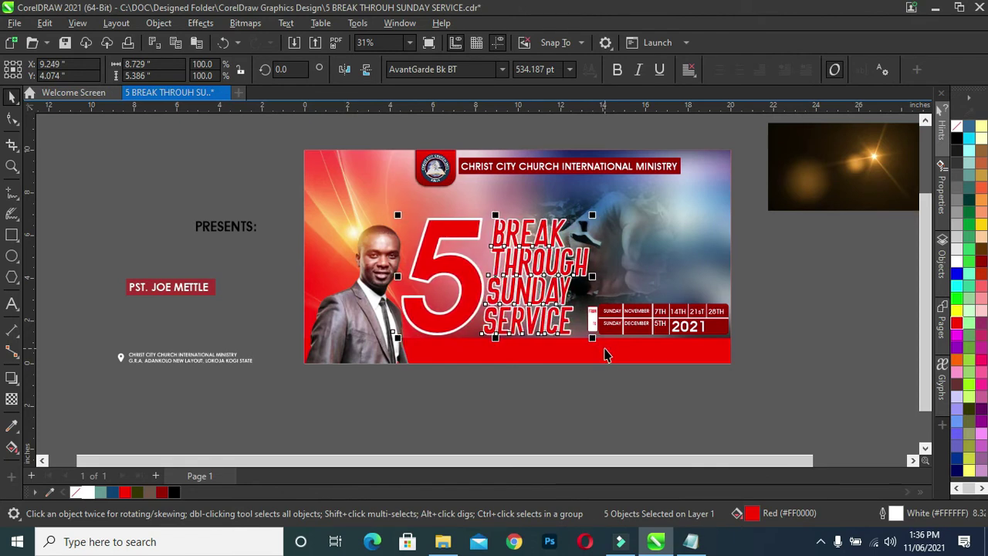
key("Left")
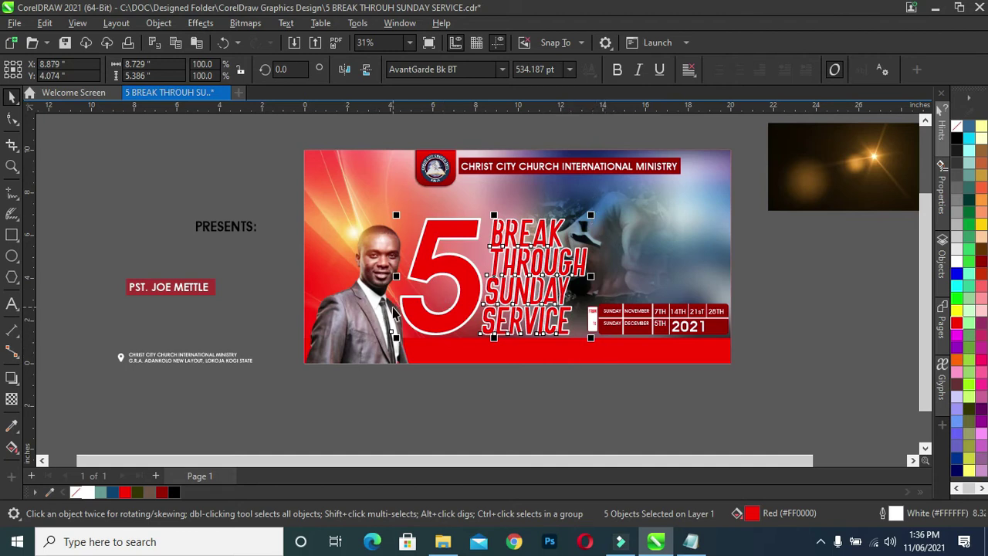
Step: Scale the 5 and title down to 96.1%, the 5 measuring 513.302 pt
scroll(397, 216, "up", 2)
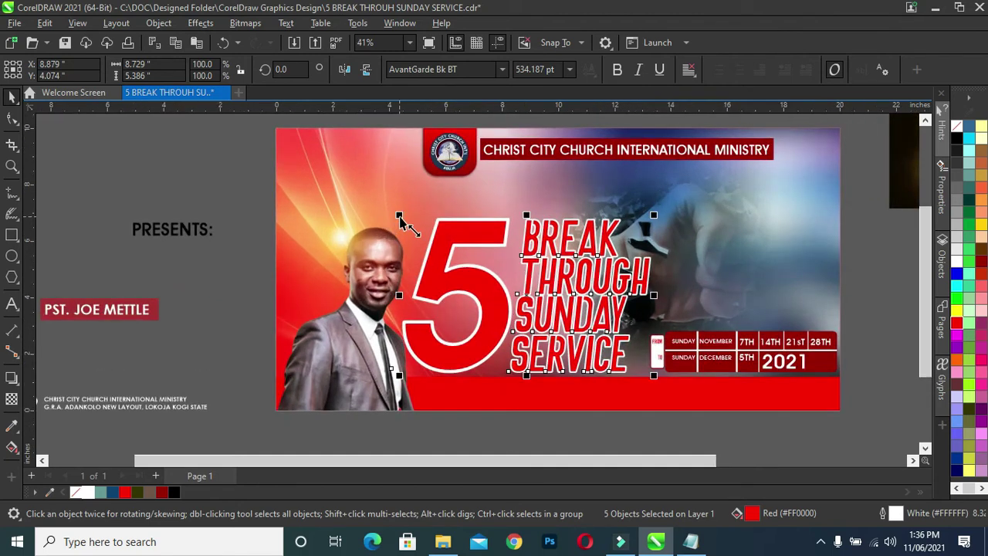
left_click_drag(408, 224, 412, 229)
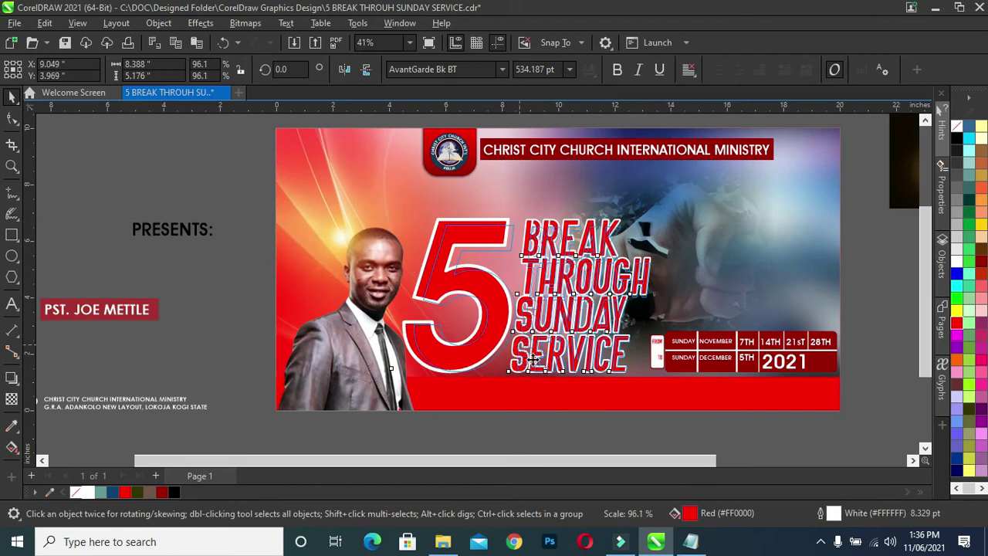
left_click_drag(532, 359, 533, 360)
left_click_drag(528, 460, 577, 464)
Step: Nudge the date panel three steps left and two steps down beside SERVICE
left_click(678, 349)
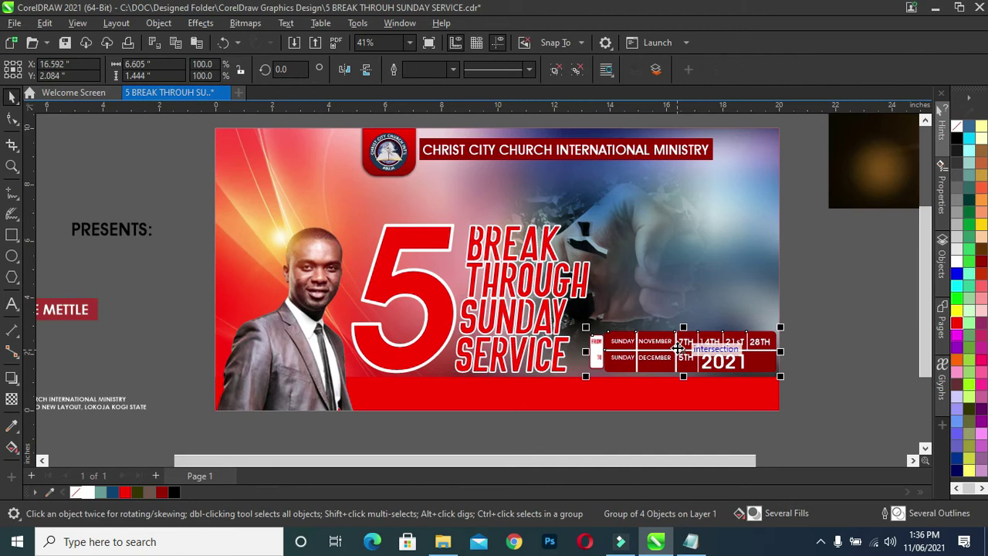
key("Left")
key("Left")
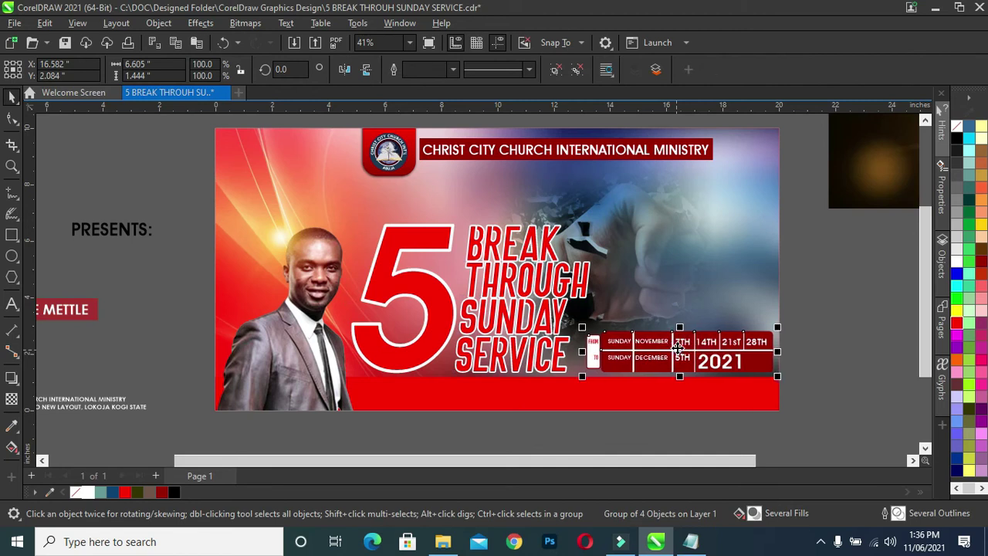
key("Left")
key("Left")
key("Left")
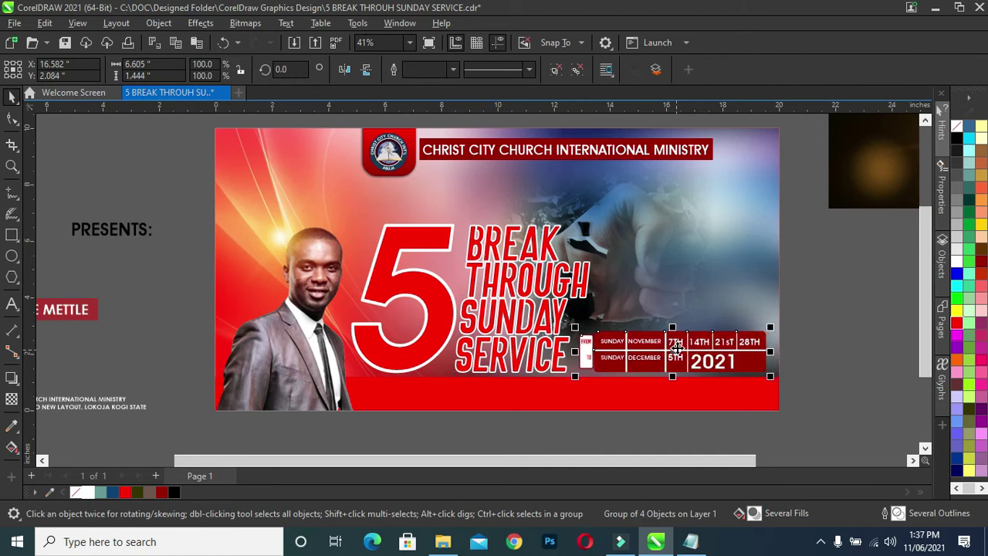
key("Left")
key("Down")
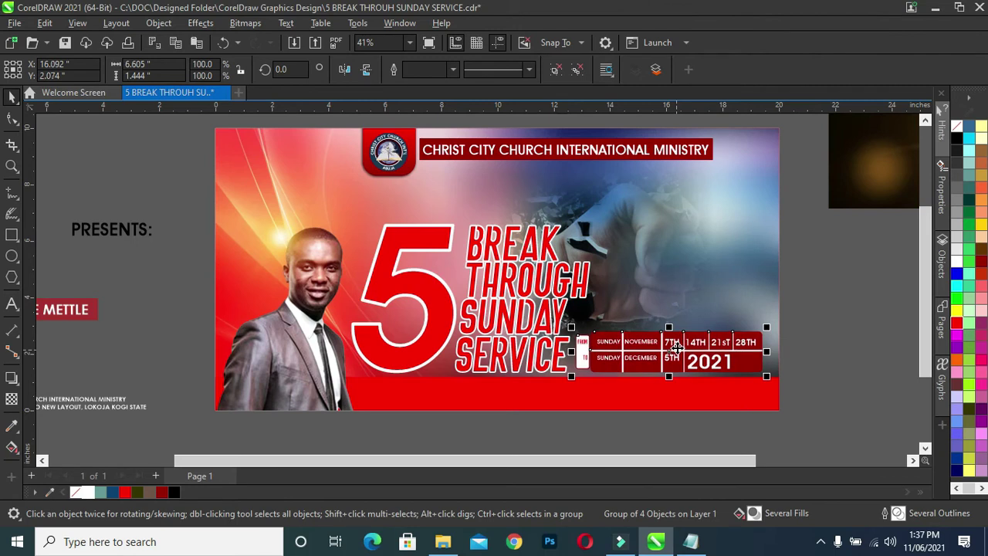
key("Down")
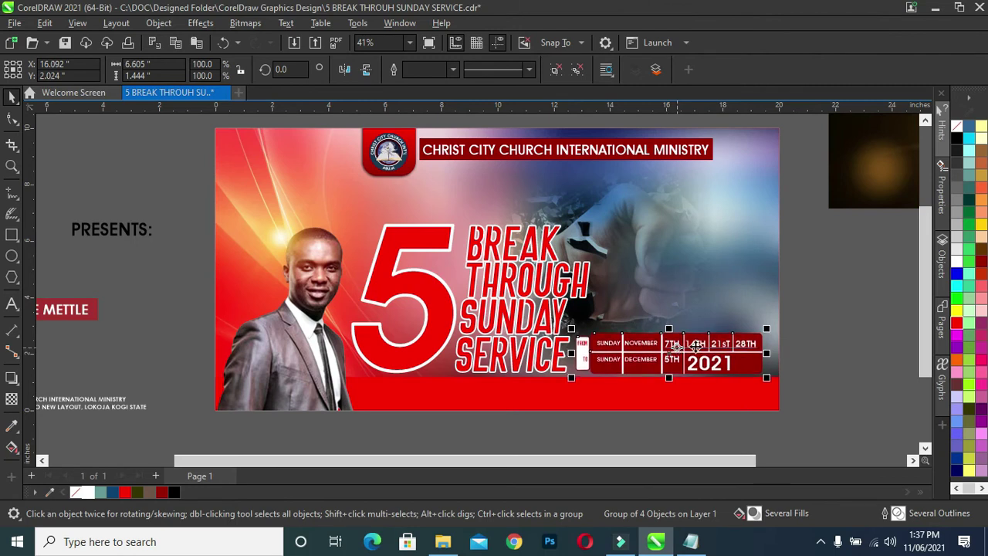
left_click(855, 317)
Step: Zoom in on the FROM/TO box and select it for text editing
scroll(654, 345, "down", 1)
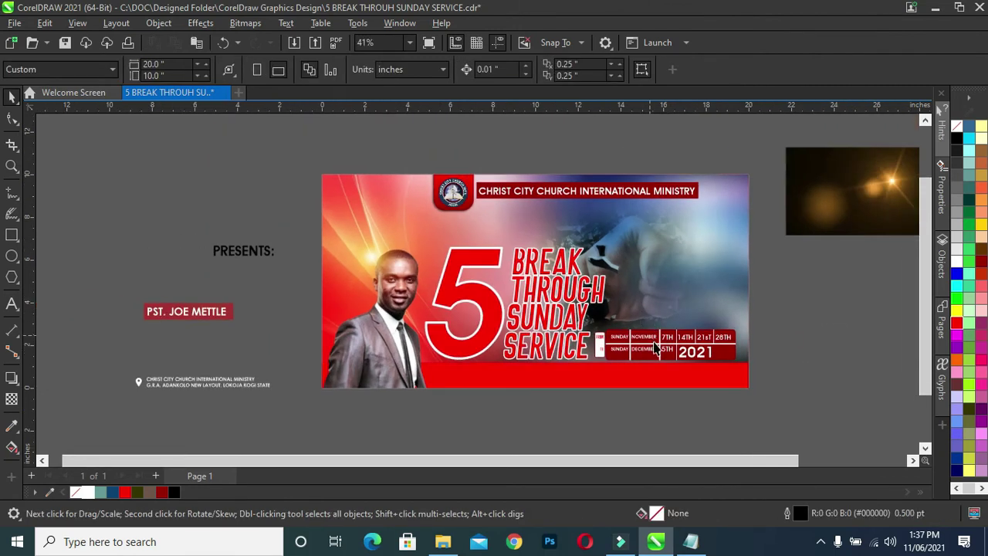
scroll(654, 346, "up", 2)
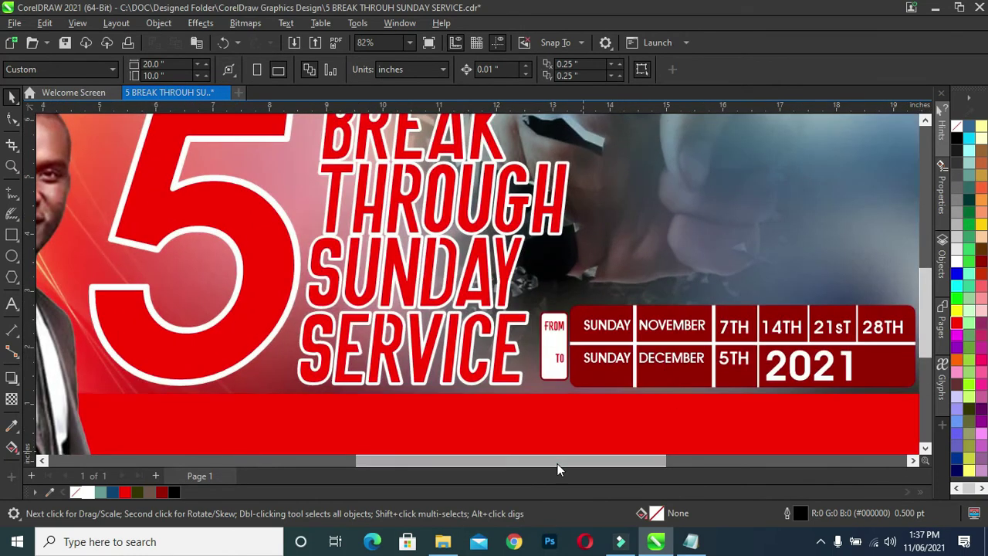
left_click_drag(557, 463, 588, 467)
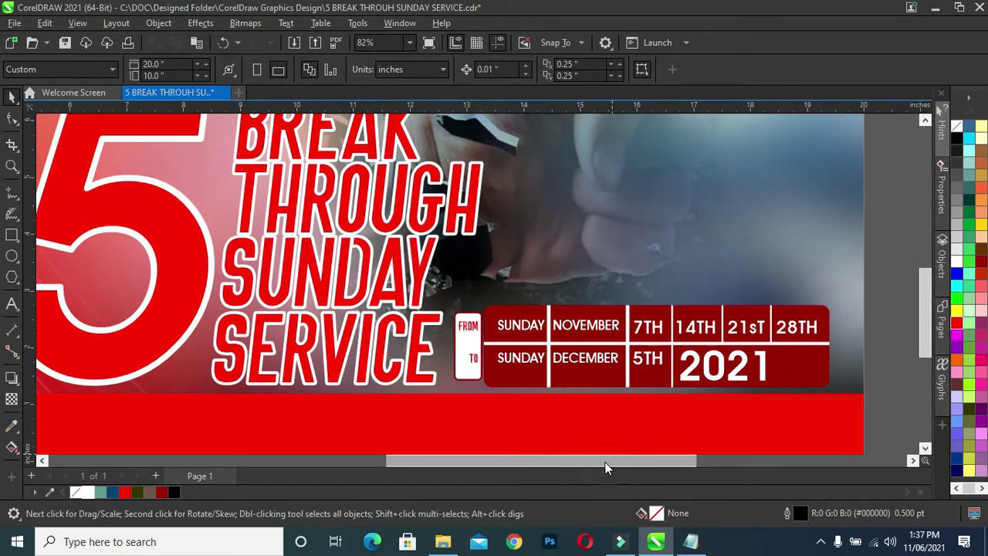
scroll(552, 423, "down", 1)
scroll(565, 390, "up", 2)
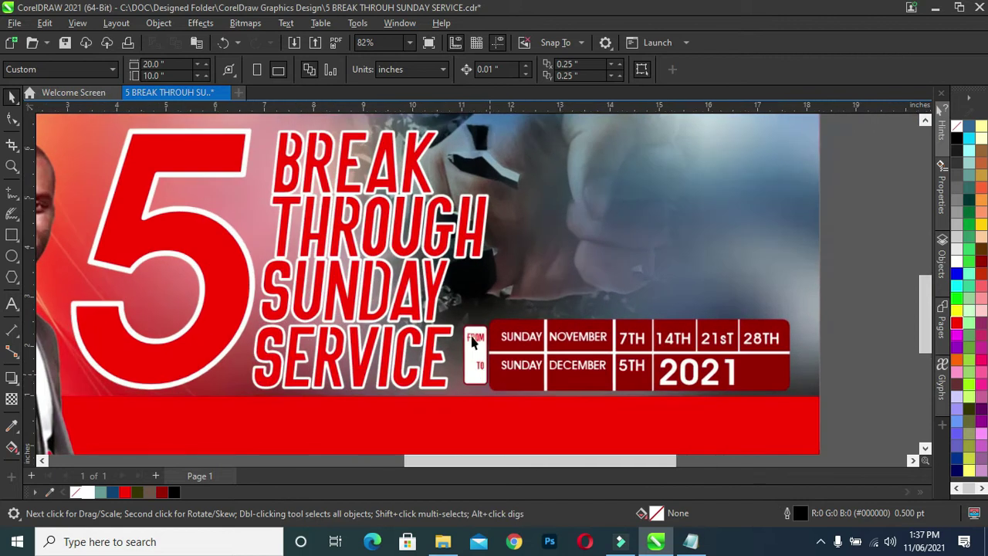
left_click(472, 326)
scroll(473, 326, "up", 3)
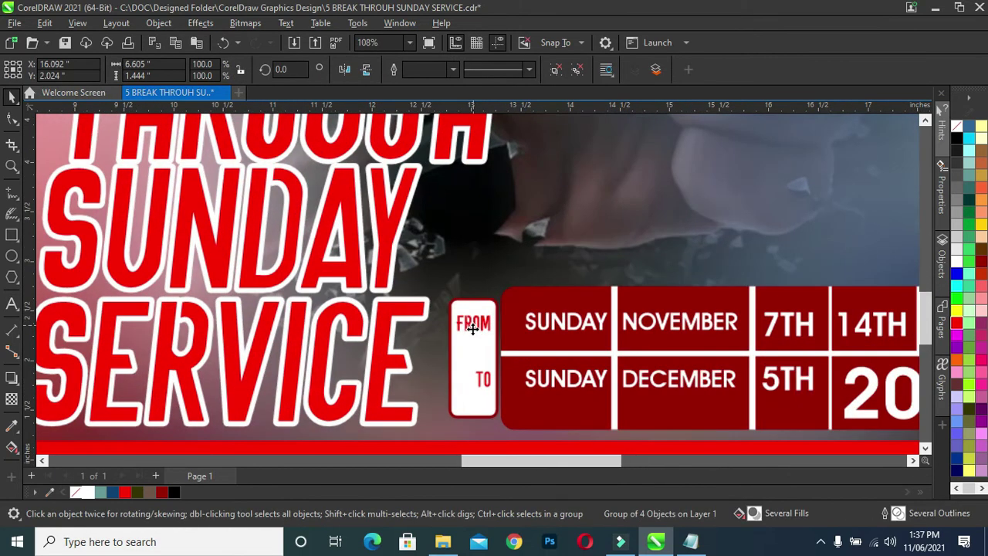
scroll(478, 323, "up", 1)
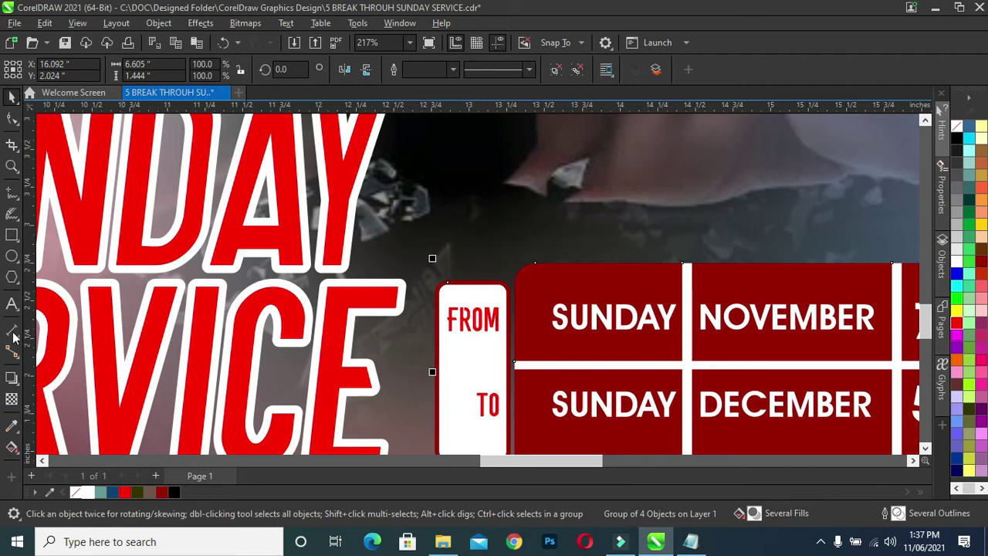
left_click(12, 304)
Step: Ungroup the FROM/TO box, set FROM in Century Gothic and size it to fit its white box
key("space")
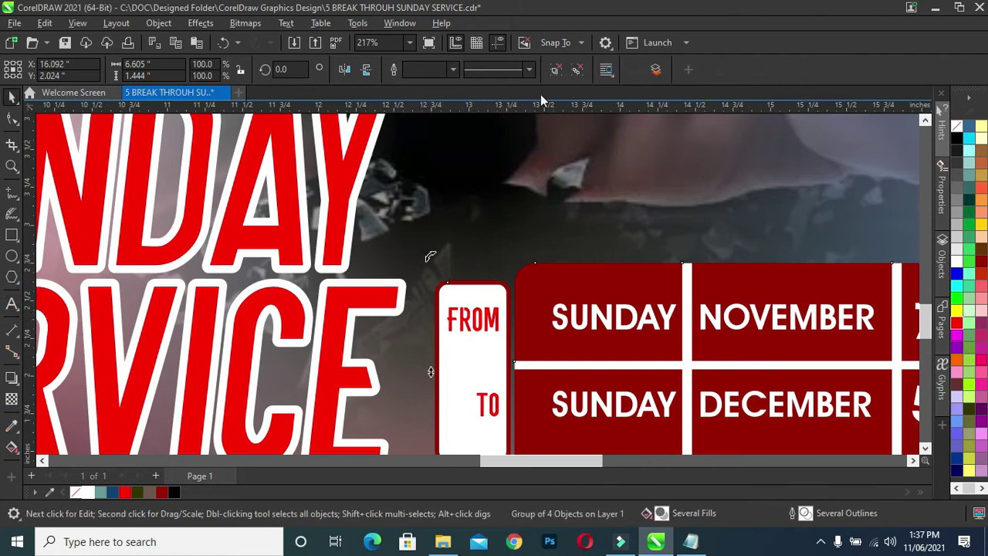
left_click(556, 69)
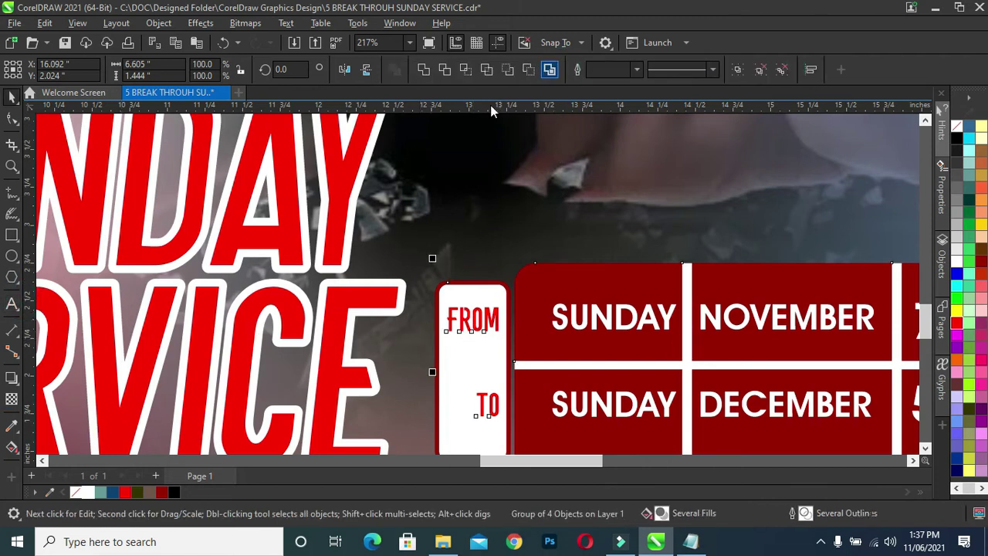
left_click(473, 316)
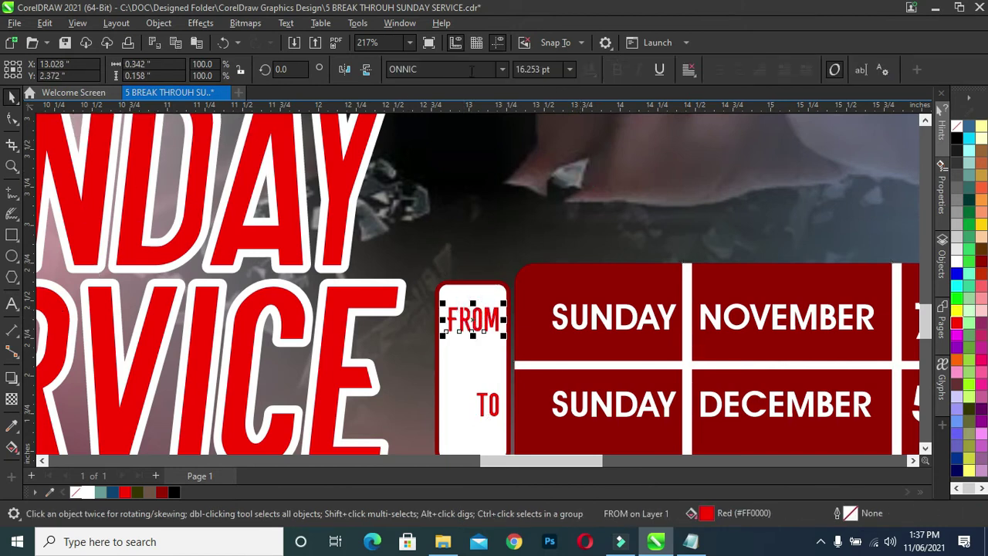
left_click(503, 70)
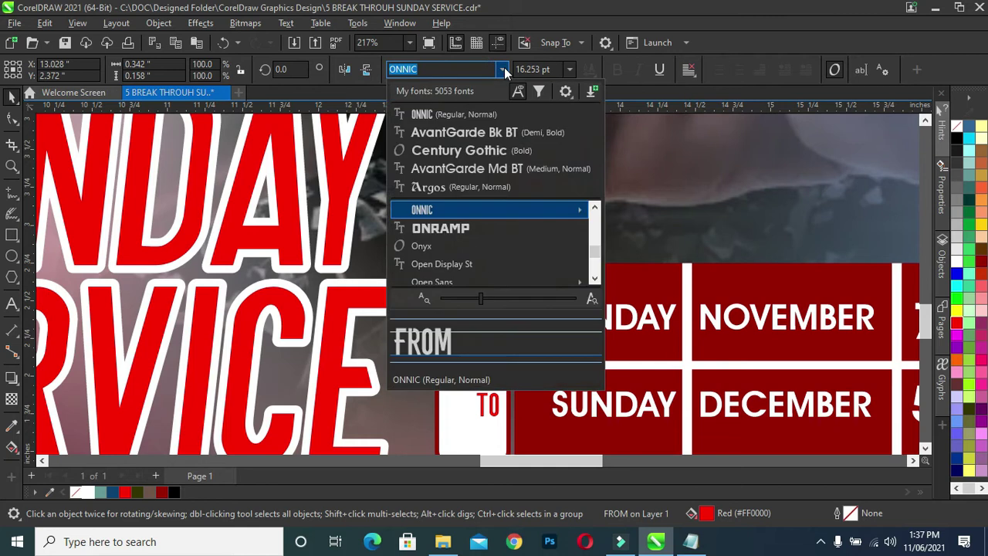
left_click(454, 152)
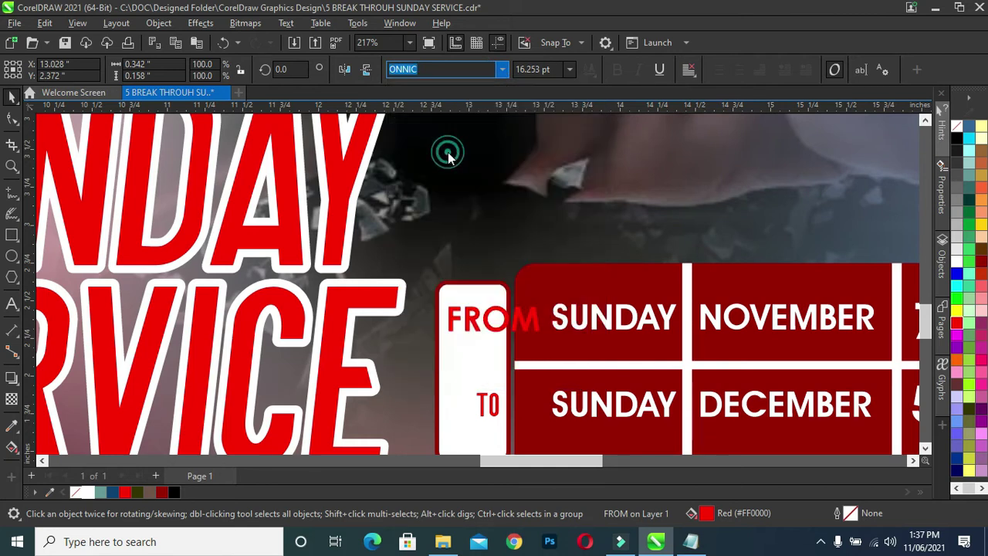
left_click_drag(544, 338, 478, 315)
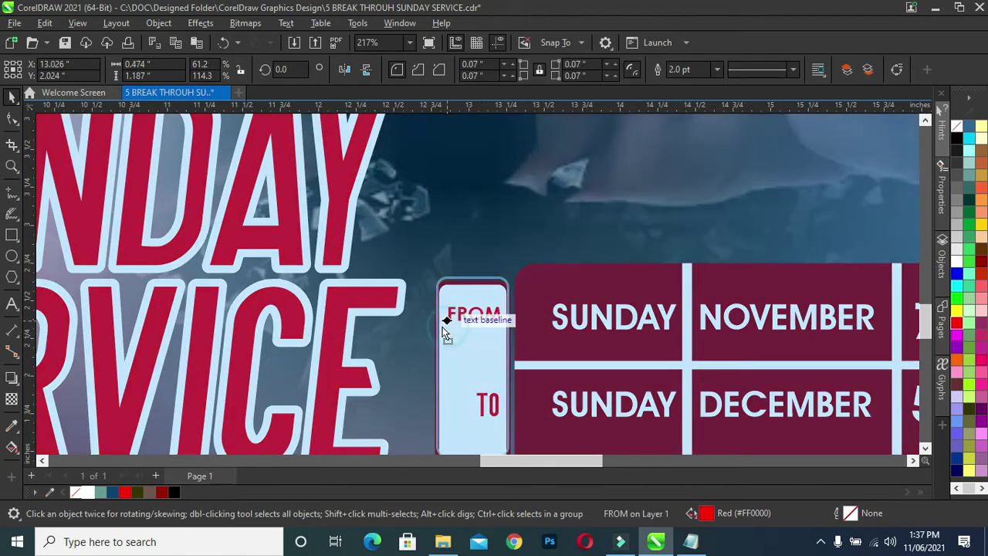
left_click(447, 333)
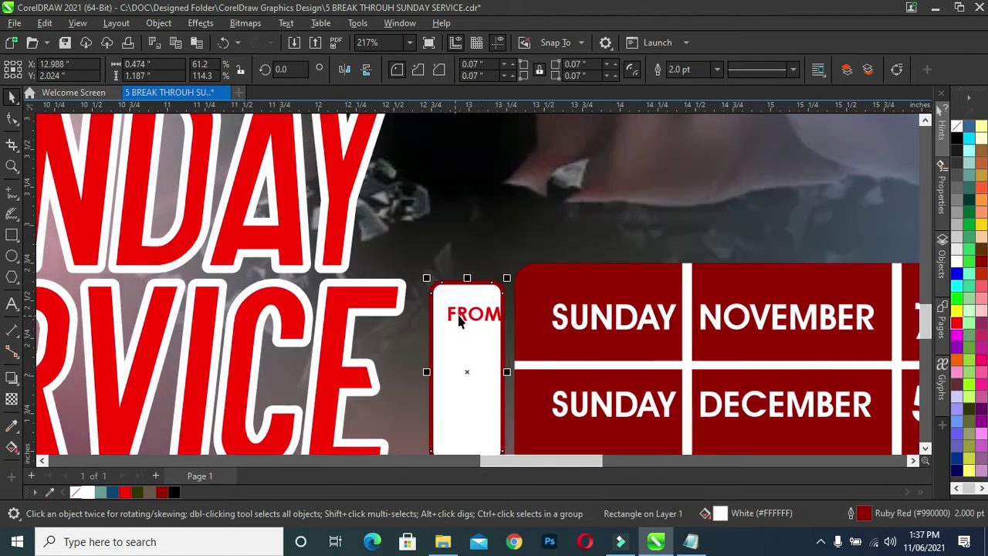
key("ctrl+z")
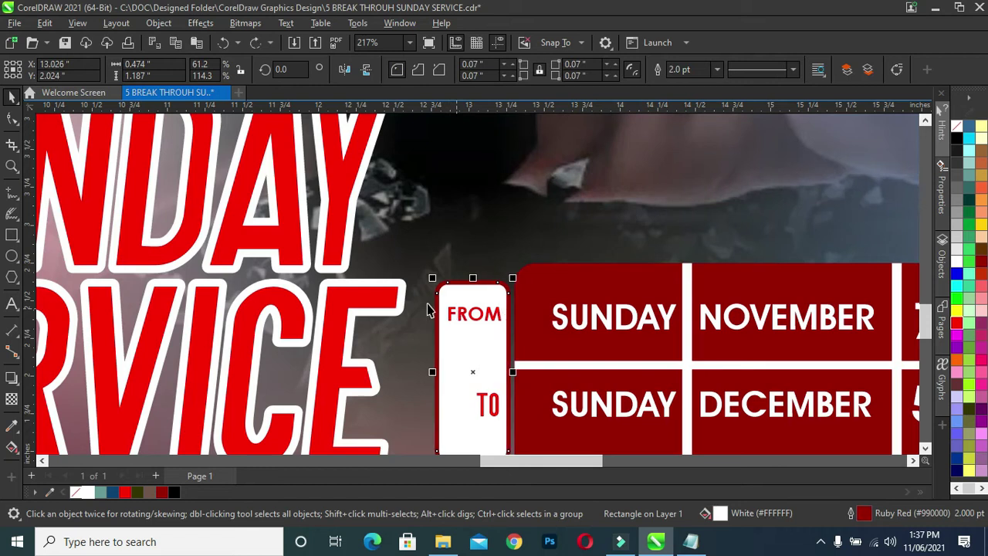
left_click(466, 323)
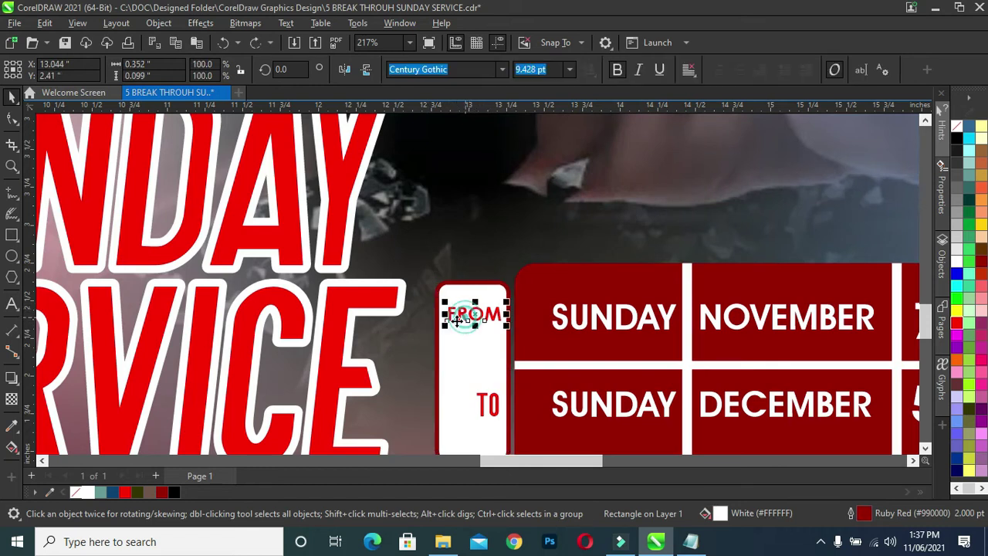
left_click_drag(448, 333, 438, 338)
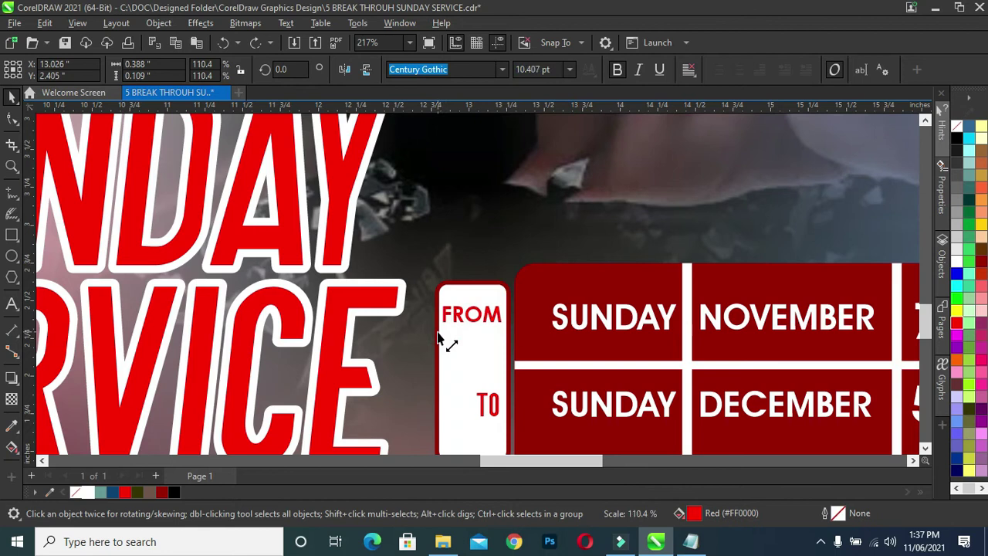
Step: Set TO in Century Gothic at 13.366 pt to match FROM
left_click(492, 402)
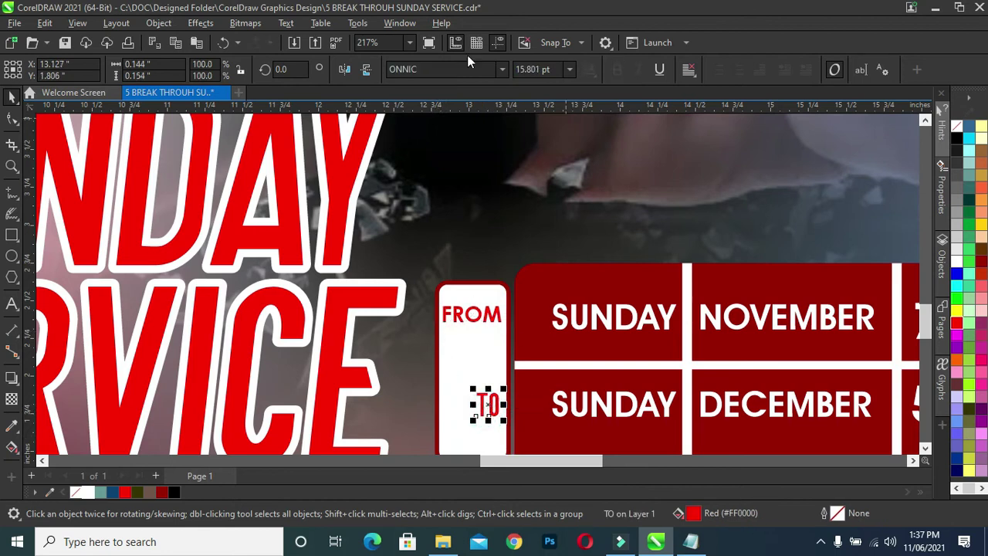
left_click(502, 69)
left_click(466, 116)
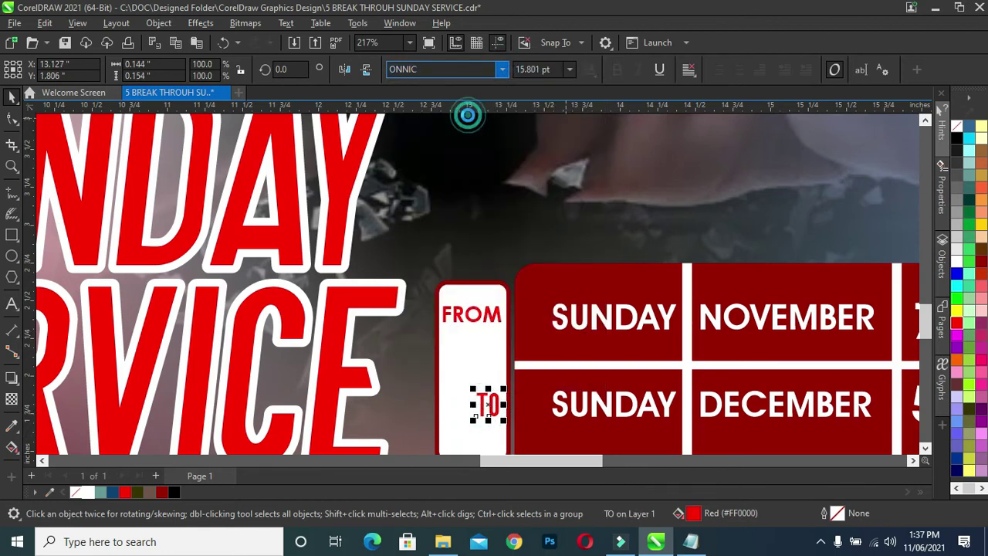
left_click(483, 407)
left_click_drag(495, 405, 457, 421)
scroll(587, 326, "down", 2)
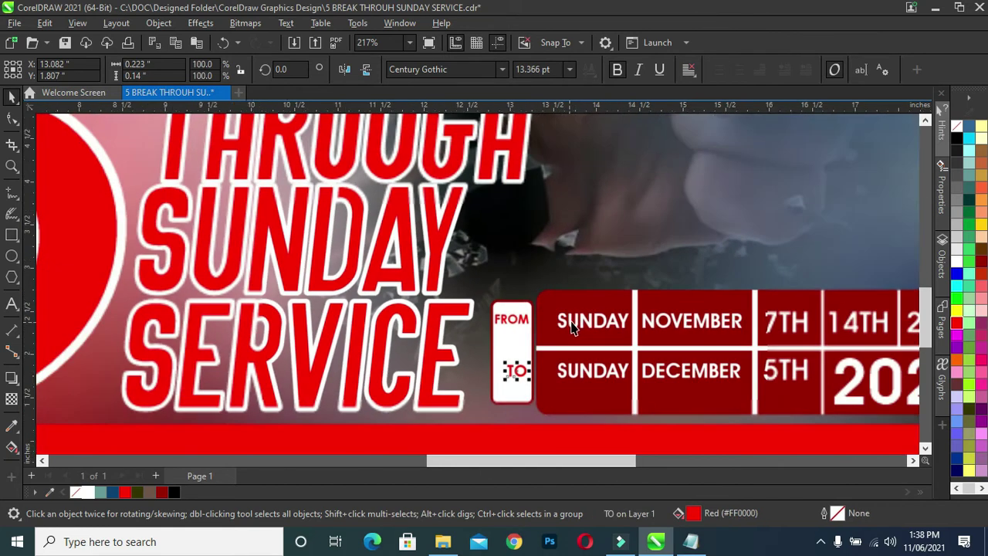
scroll(589, 324, "down", 2)
scroll(624, 324, "down", 2)
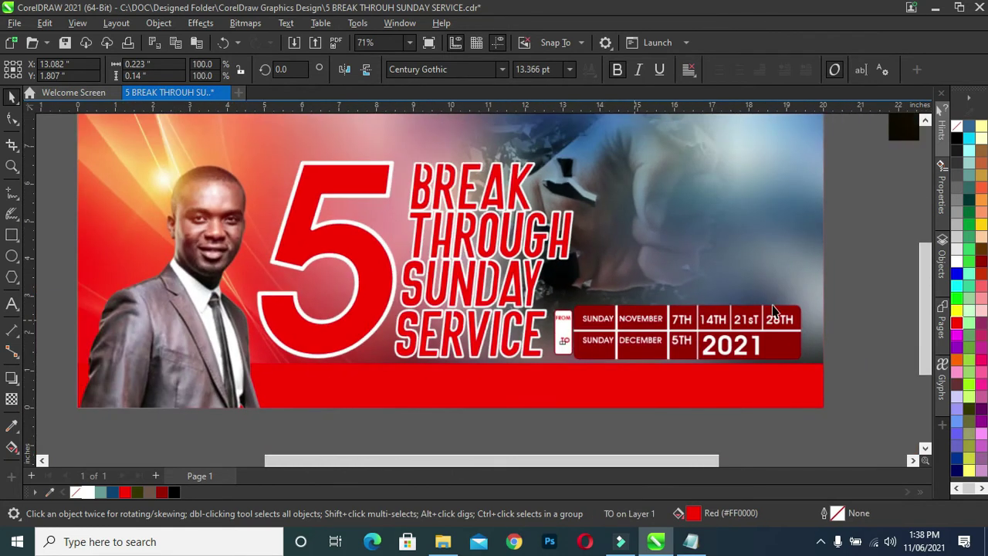
left_click_drag(855, 287, 547, 376)
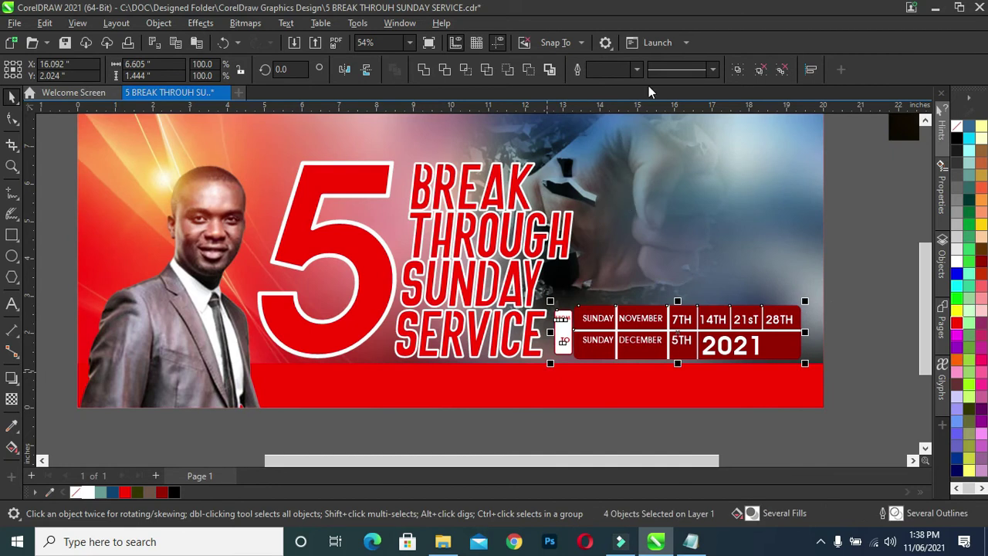
left_click(735, 66)
left_click(845, 236)
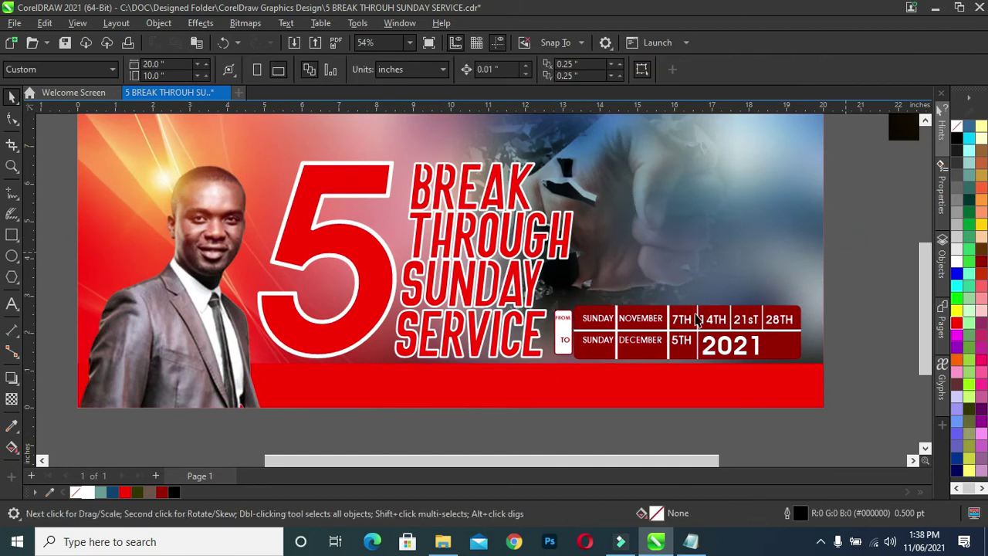
scroll(562, 327, "up", 2)
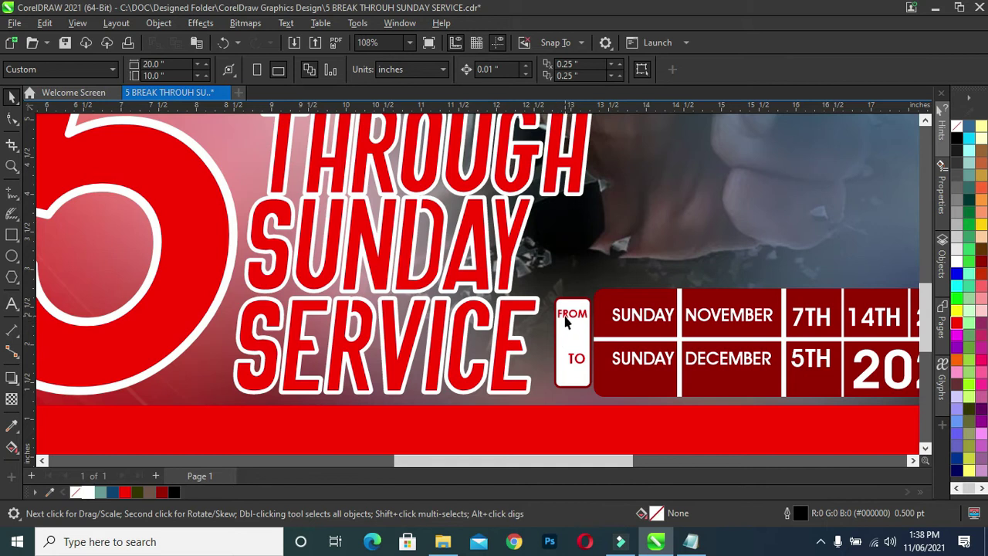
scroll(566, 320, "down", 3)
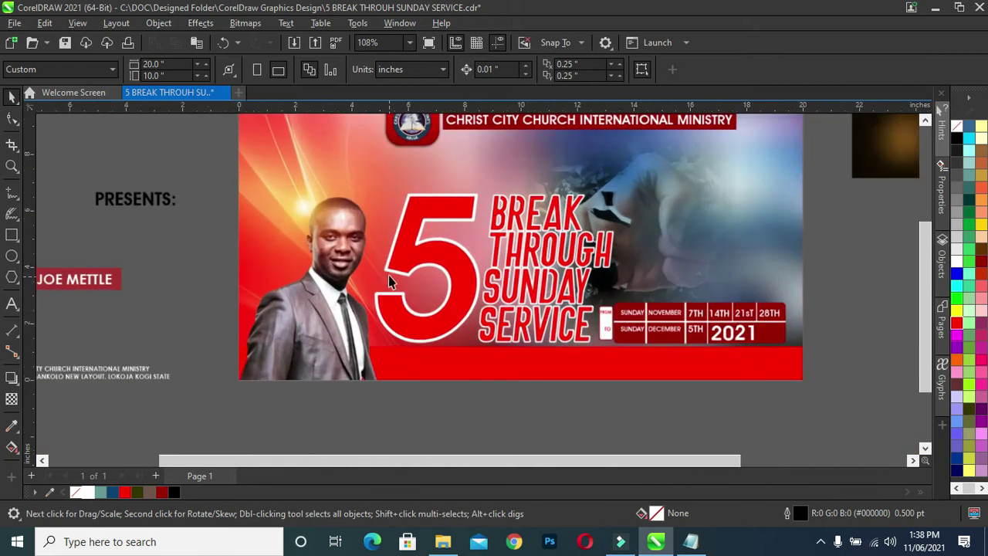
scroll(388, 275, "down", 4)
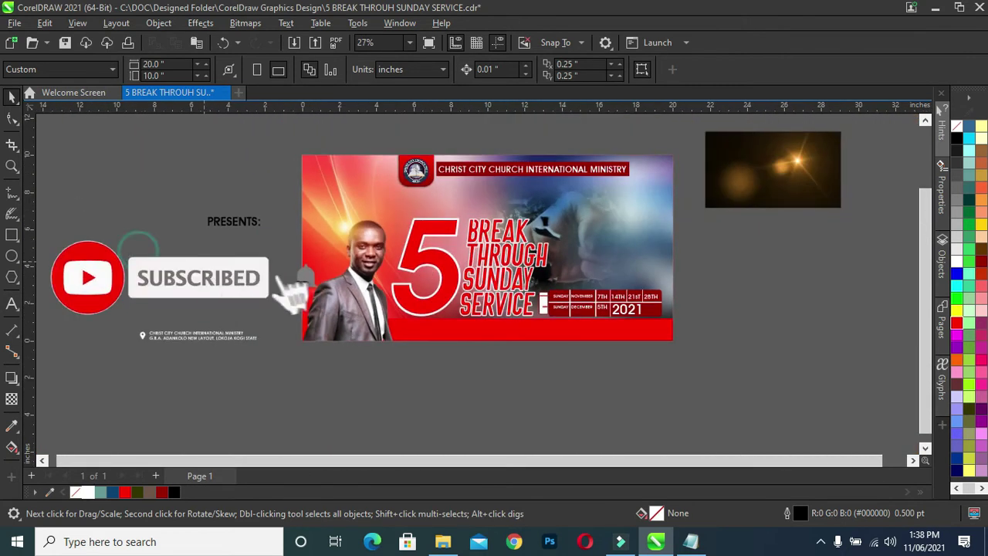
left_click(315, 292)
Step: Place the pastor name label at the banner's lower-left and shrink it
left_click_drag(321, 301, 353, 327)
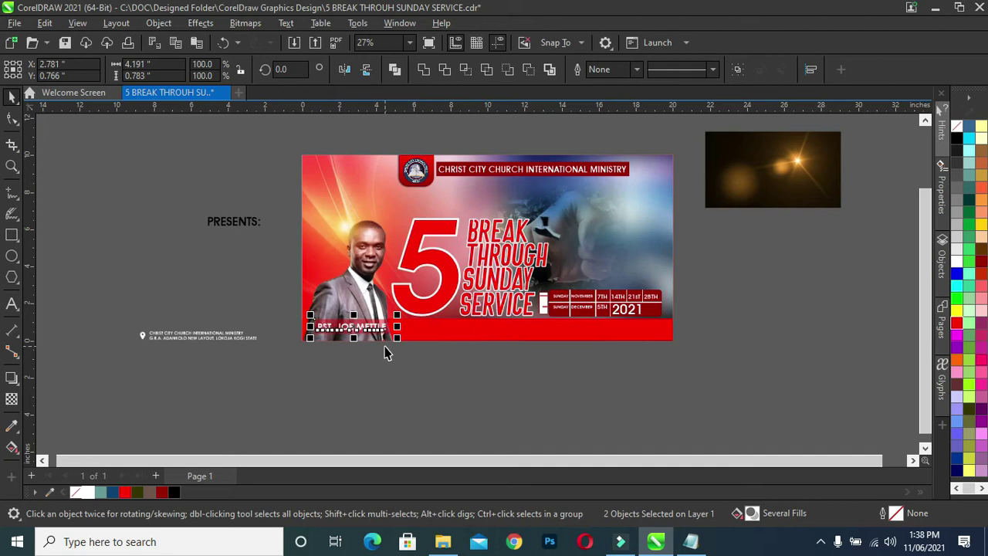
scroll(388, 353, "up", 2)
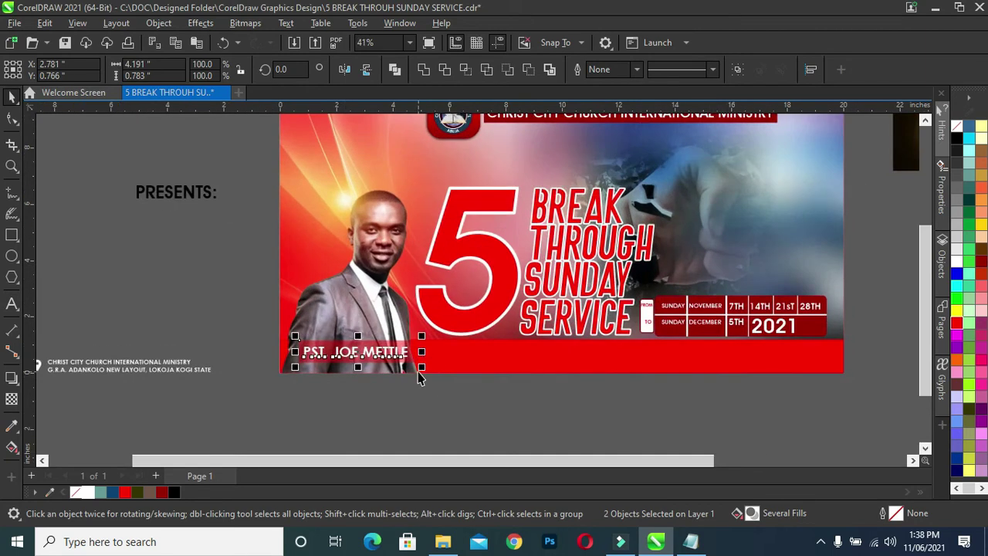
left_click_drag(423, 370, 342, 358)
left_click(328, 400)
scroll(364, 363, "up", 2)
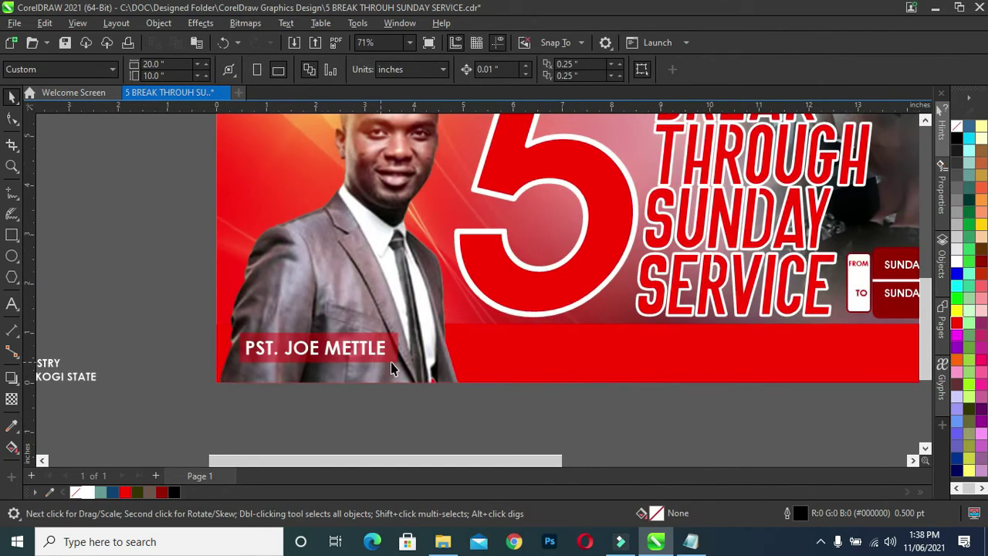
Step: Give the name label's backing rectangle a transparency of 32
left_click(390, 362)
left_click(11, 399)
left_click_drag(307, 380, 298, 380)
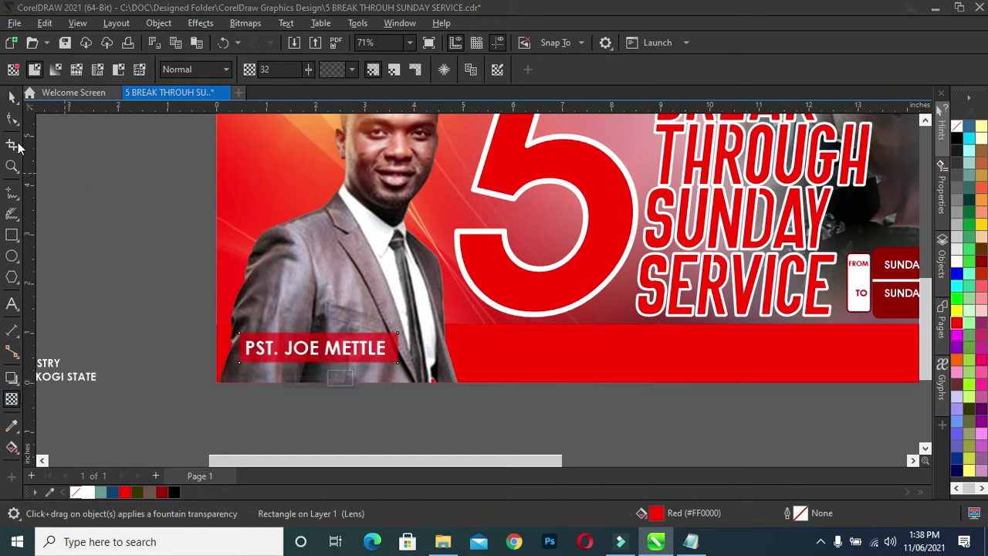
left_click(12, 97)
left_click(101, 263)
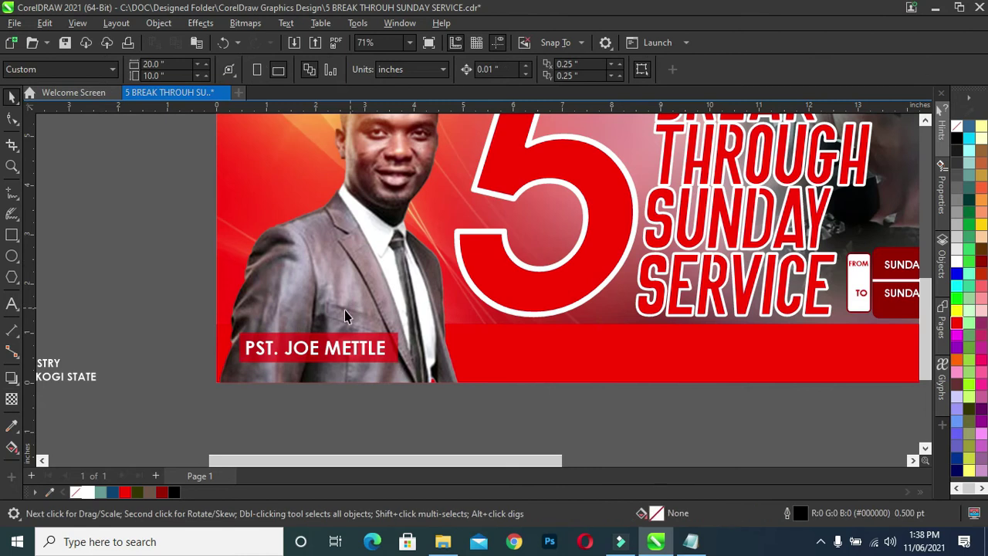
scroll(346, 308, "down", 3)
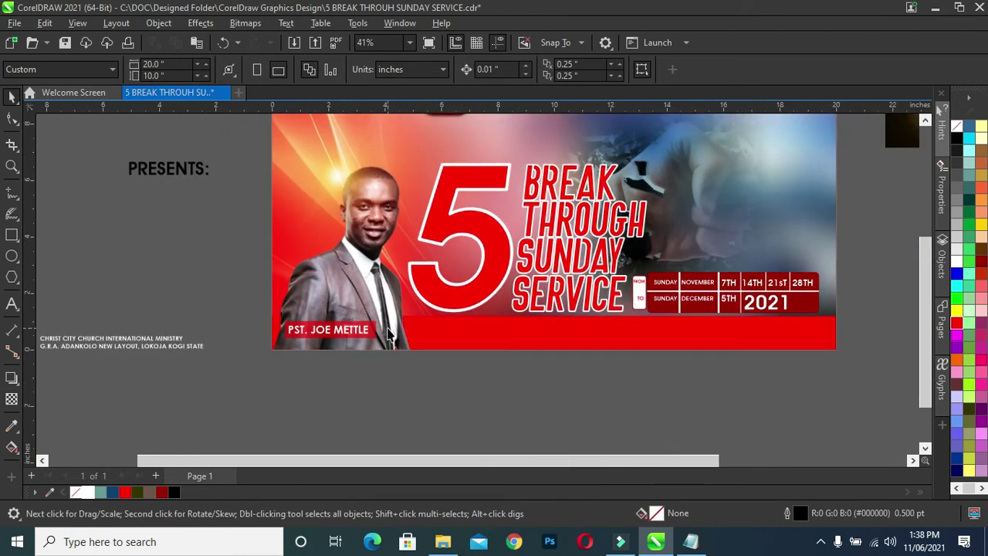
scroll(390, 336, "down", 2)
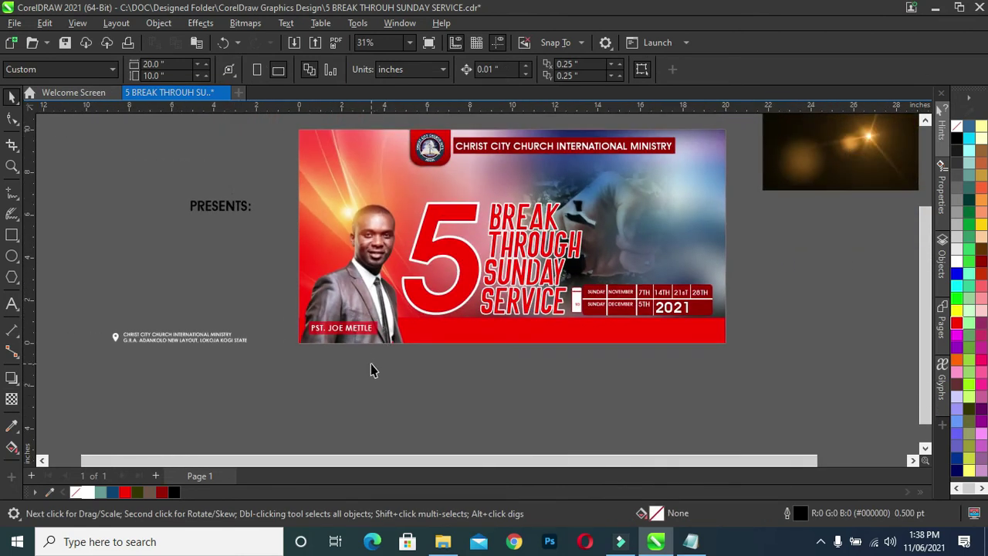
scroll(433, 359, "down", 1)
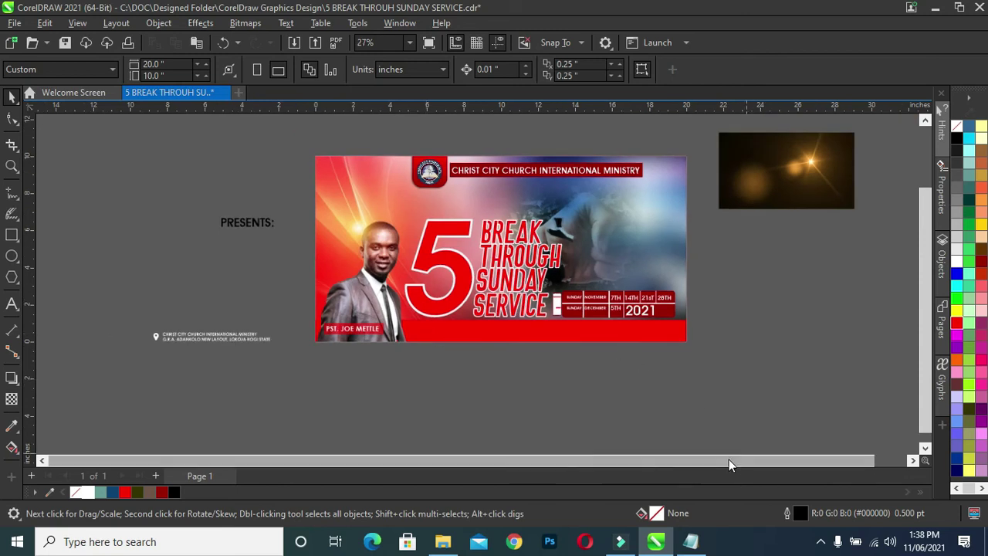
Step: Place the 'PRESENTS:' text on the poster just below the church-name banner, above the BREAK THROUGH title
left_click_drag(730, 460, 759, 463)
scroll(519, 276, "up", 1)
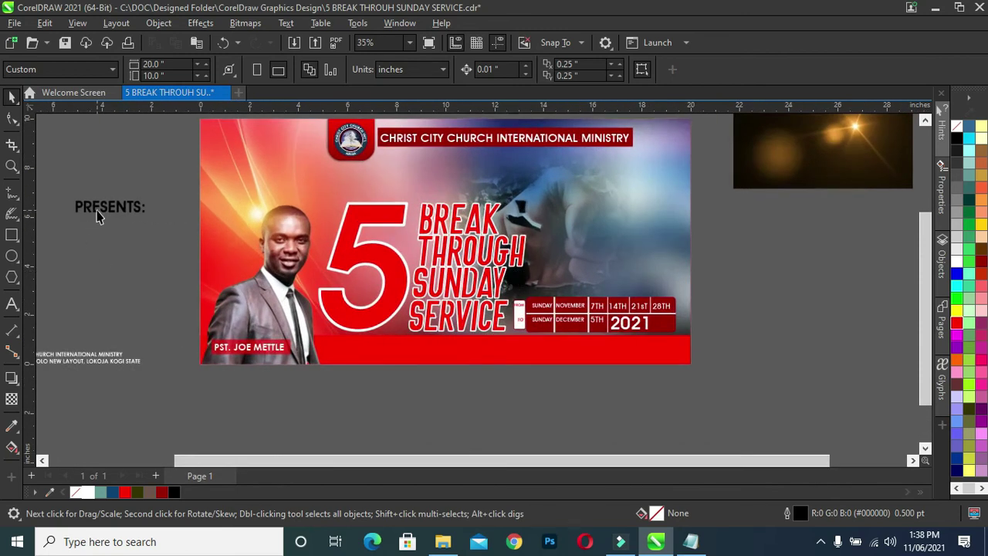
left_click_drag(94, 211, 460, 169)
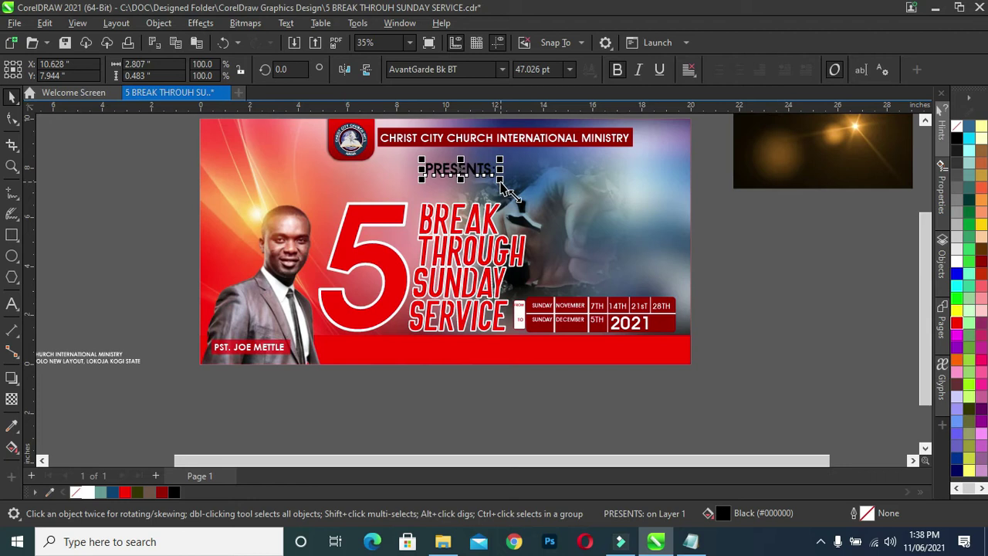
Step: Scale down the PRESENTS: heading and centre it horizontally on the banner background
left_click_drag(500, 182, 441, 169)
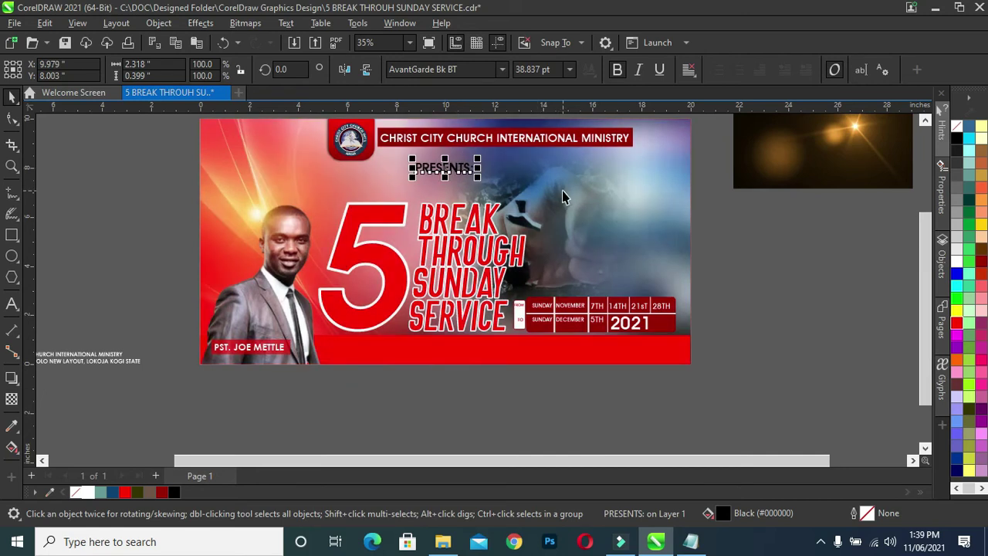
left_click(603, 197, "shift")
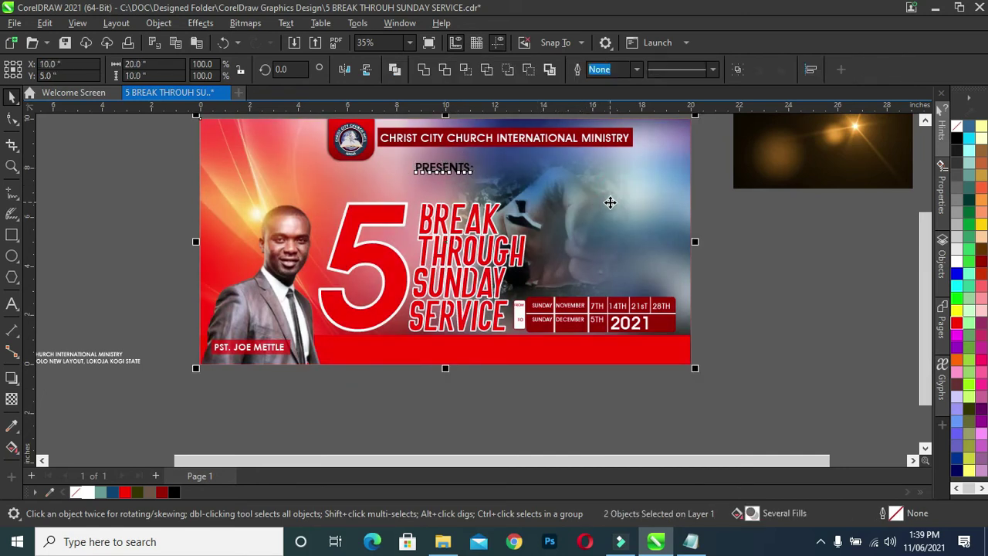
key("c")
left_click(739, 284)
mouse_move(924, 308)
left_mouse_down()
mouse_move(939, 276)
mouse_move(927, 288)
left_mouse_up()
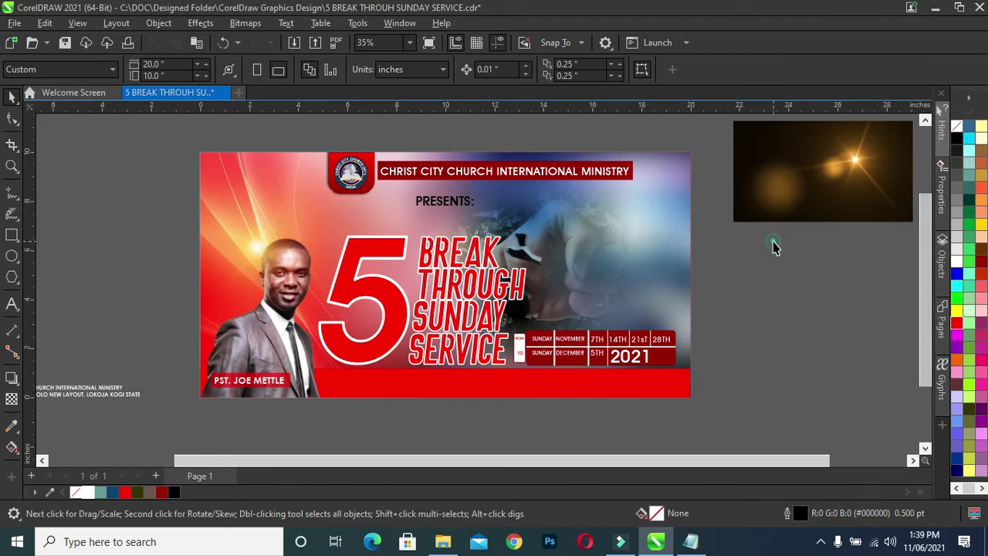
scroll(528, 223, "down", 1)
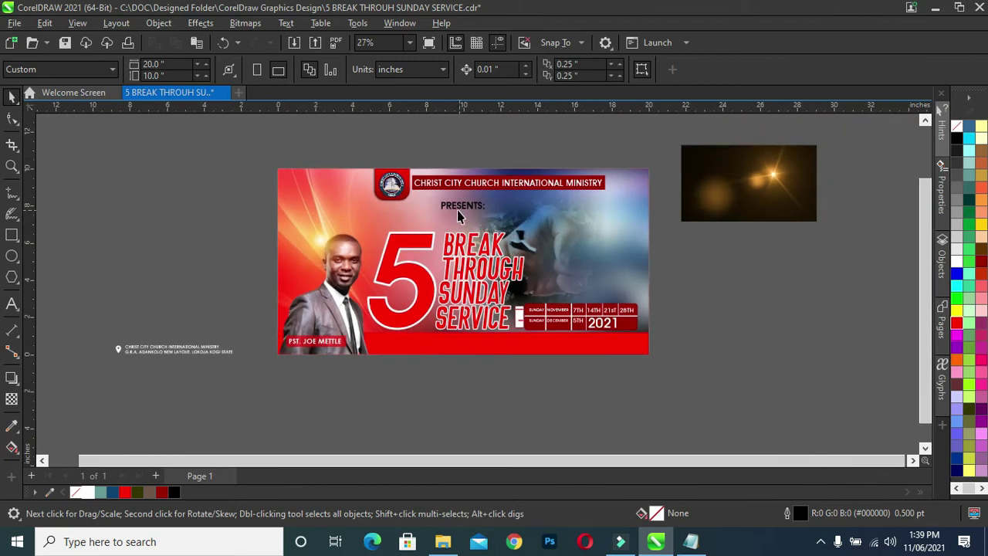
scroll(458, 216, "up", 1)
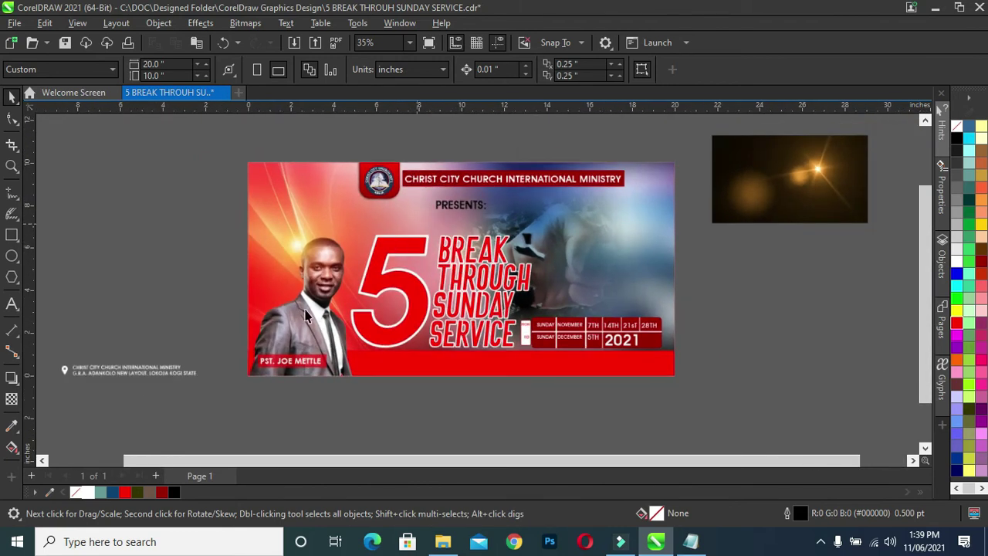
Step: Move the address text and pin icon from beside the page onto the red bottom strip
left_click_drag(89, 376, 221, 401)
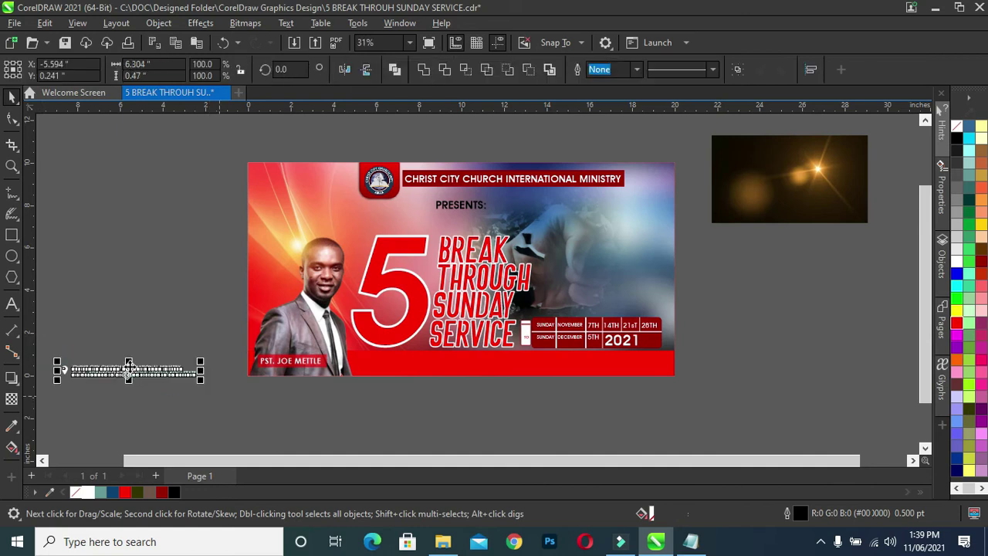
left_click_drag(177, 373, 430, 368)
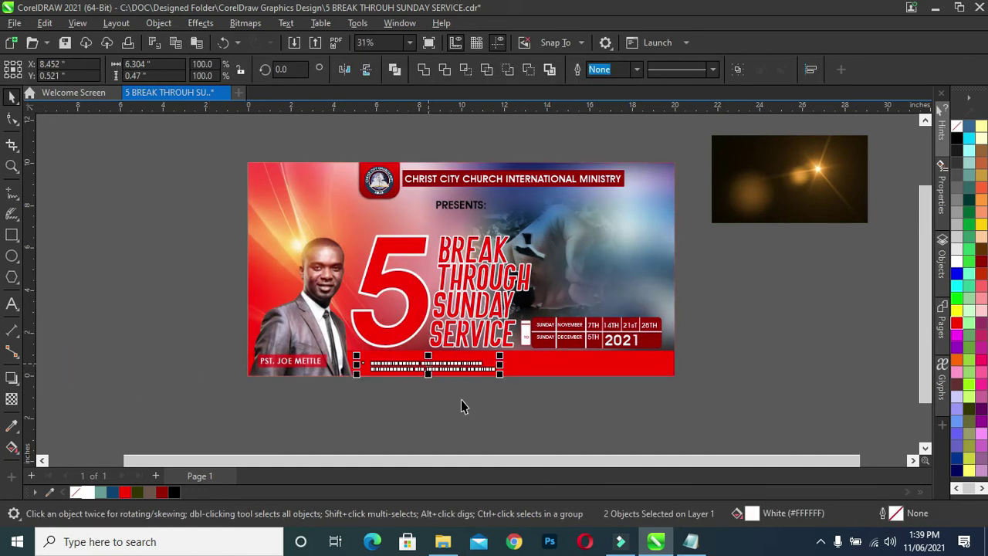
left_click(459, 399)
left_click_drag(534, 401, 349, 353)
left_click(375, 399)
scroll(537, 399, "up", 1)
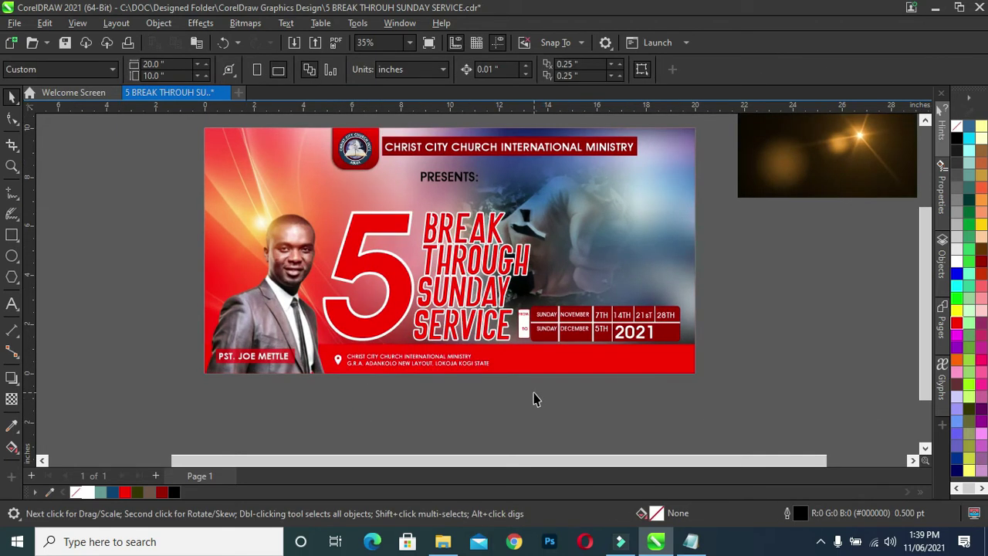
Step: Enlarge the address block to fill the red strip and nudge it up
left_click_drag(534, 397, 328, 344)
scroll(459, 383, "up", 2)
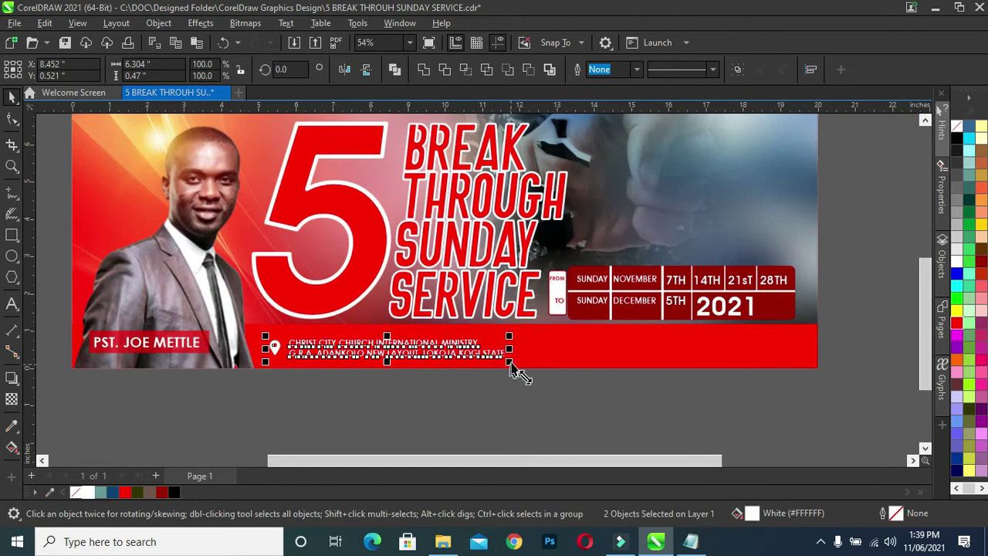
left_click_drag(511, 364, 545, 334)
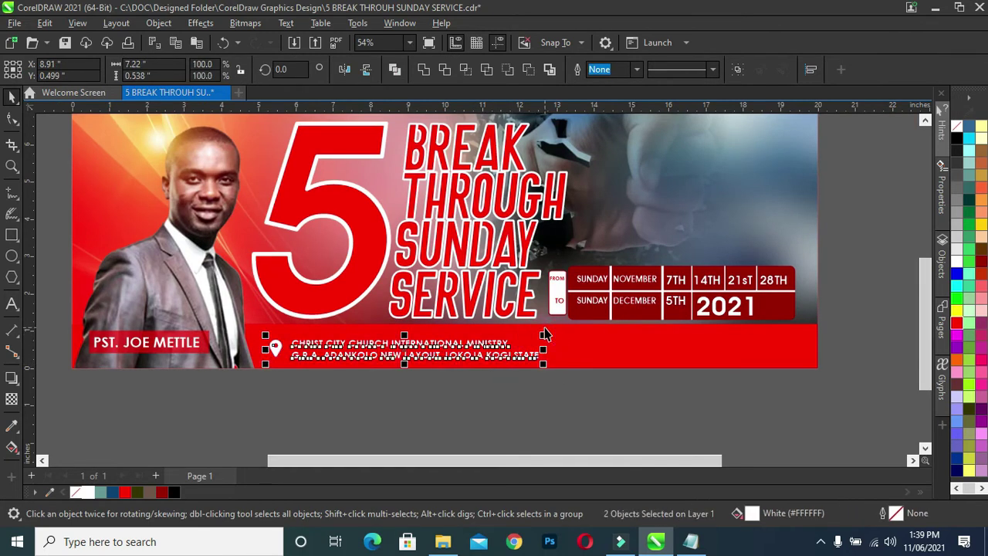
key("Up")
key("Up")
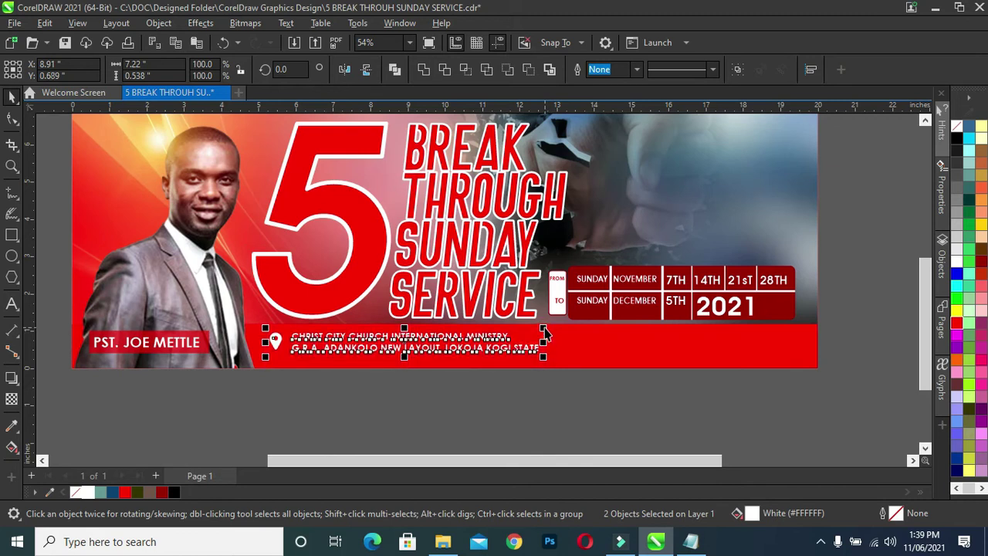
left_click(581, 404)
scroll(549, 364, "down", 1)
Step: Nudge the address block down two steps to settle it on the strip
left_click_drag(570, 381, 323, 334)
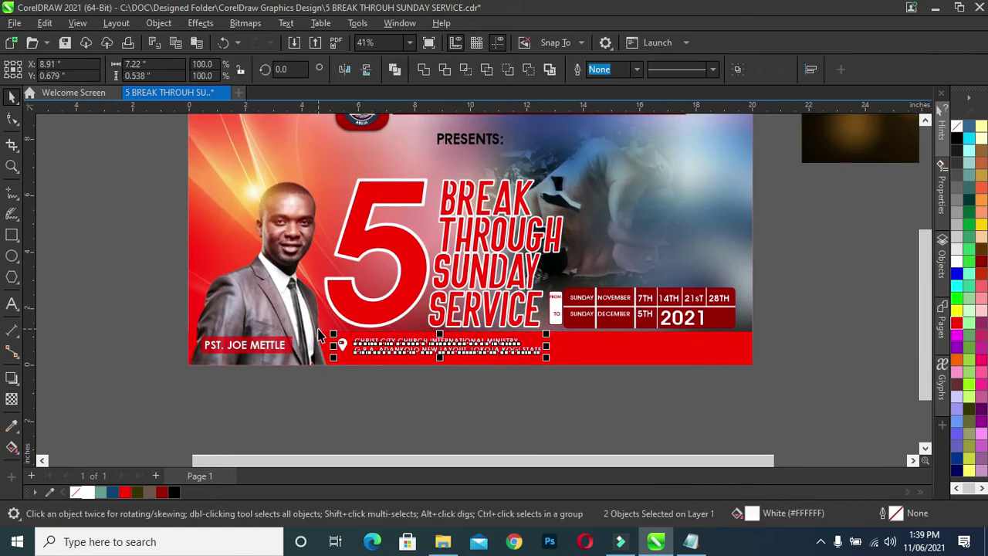
key("Down")
key("Down")
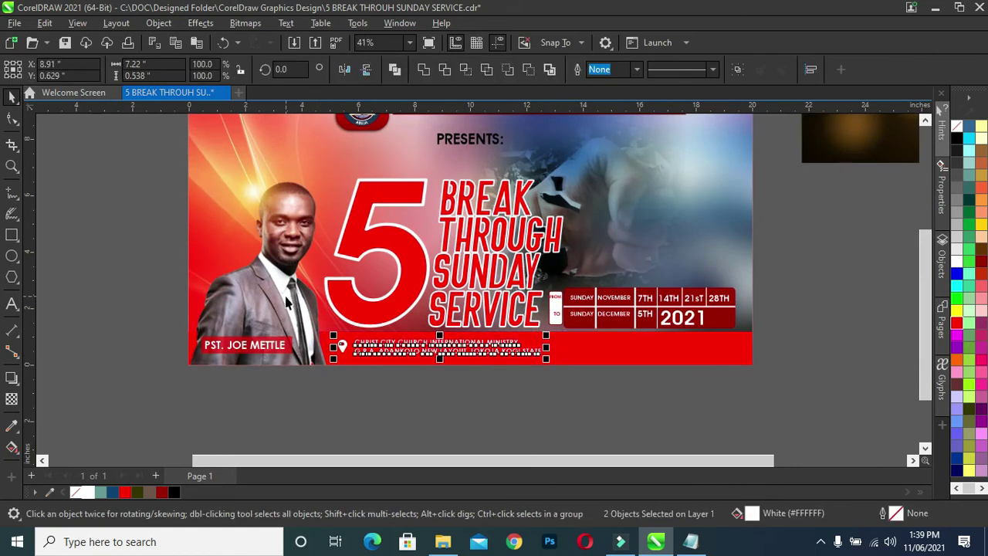
key("Down")
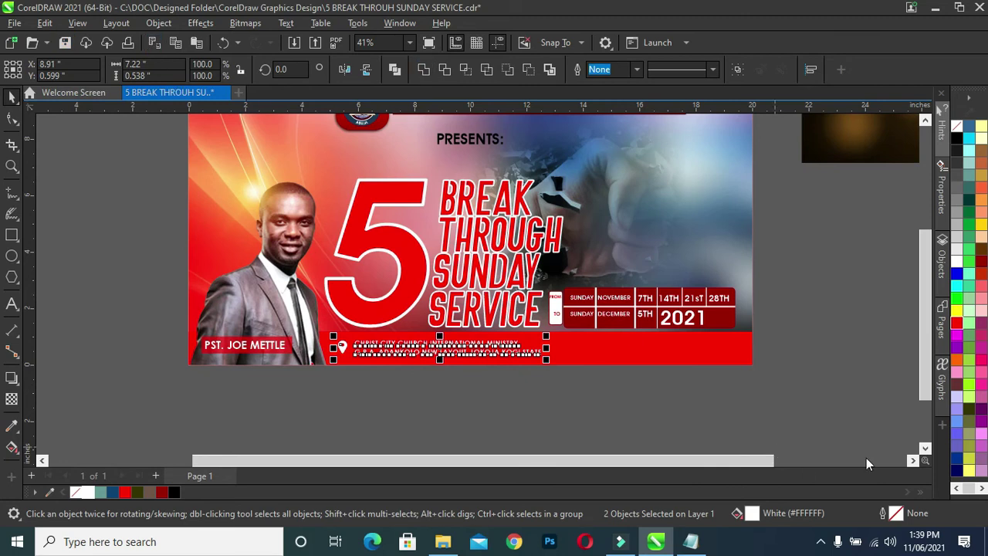
left_click(613, 419)
left_click_drag(591, 462, 644, 465)
scroll(726, 274, "up", 2)
scroll(705, 275, "down", 1)
left_click(691, 541)
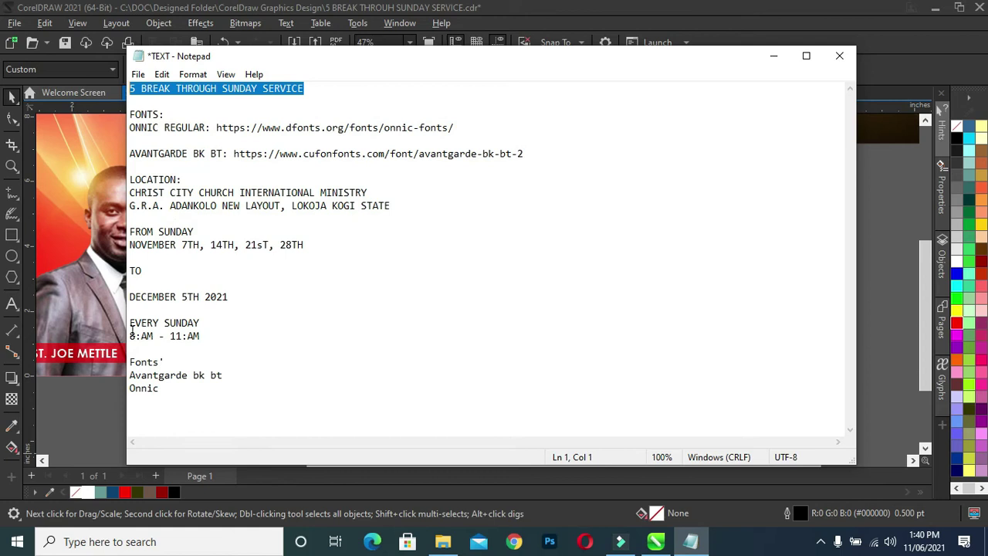
Step: Copy the 'EVERY SUNDAY 8:AM - 11:AM' lines in Notepad, then minimise Notepad
left_click_drag(132, 324, 207, 337)
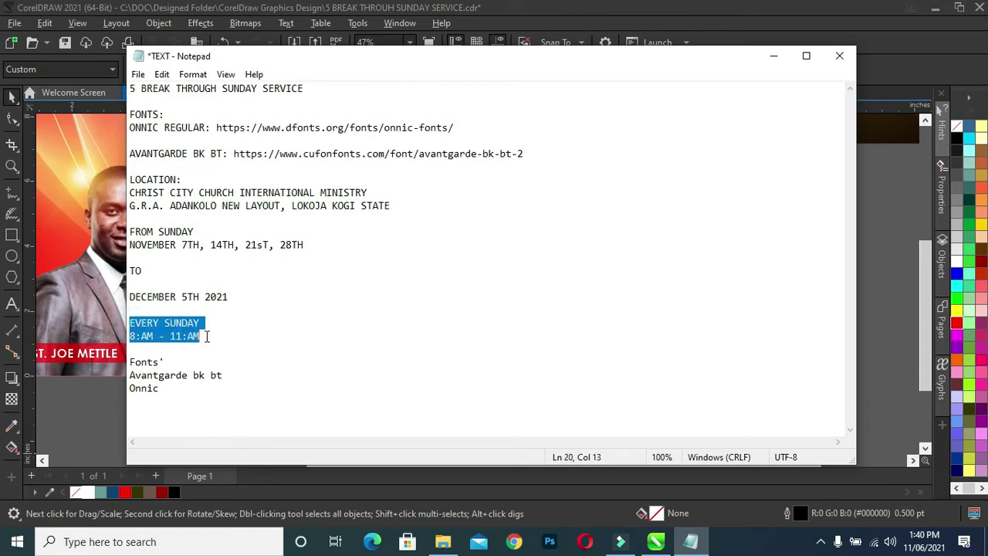
right_click(178, 332)
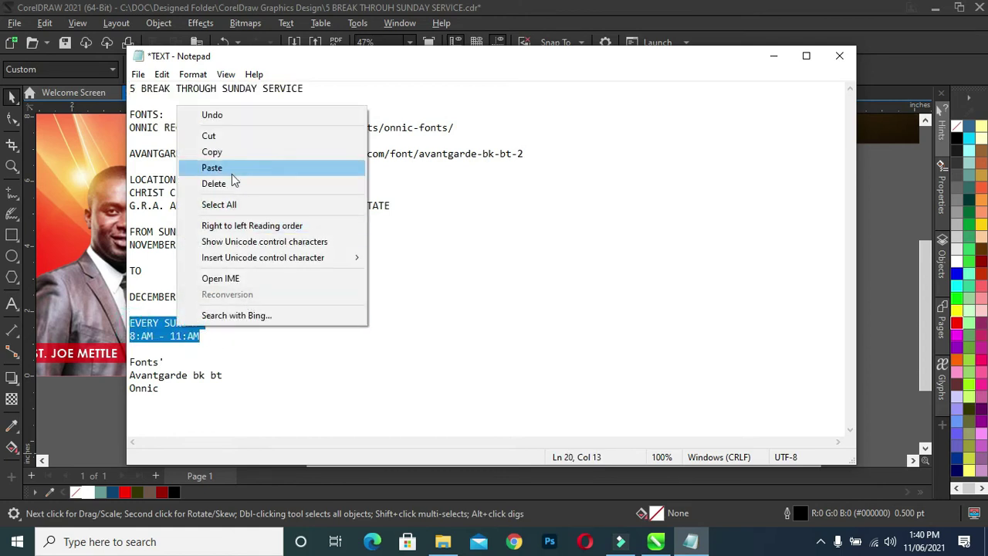
left_click(212, 151)
left_click(774, 56)
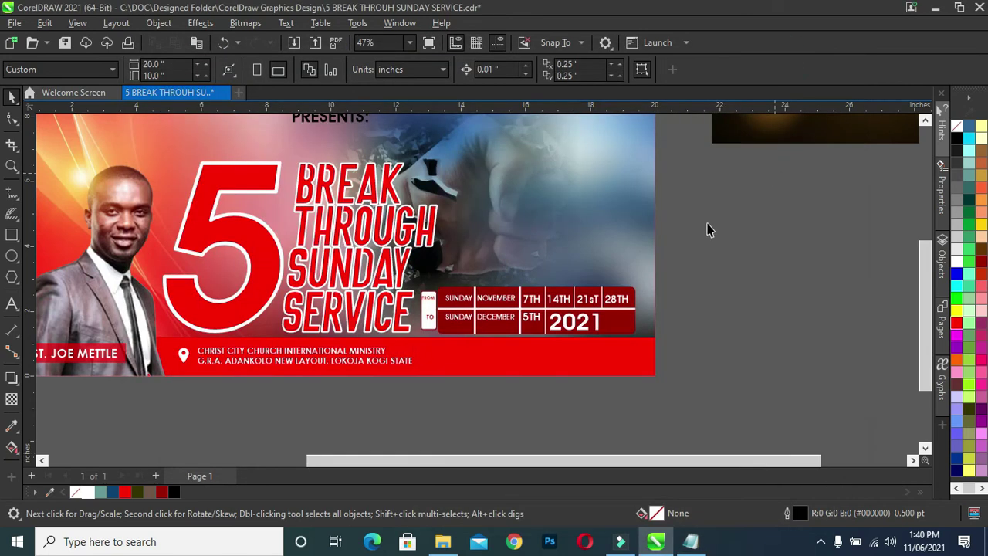
Step: Paste the copied service times as a new text object beside the page
left_click(9, 304)
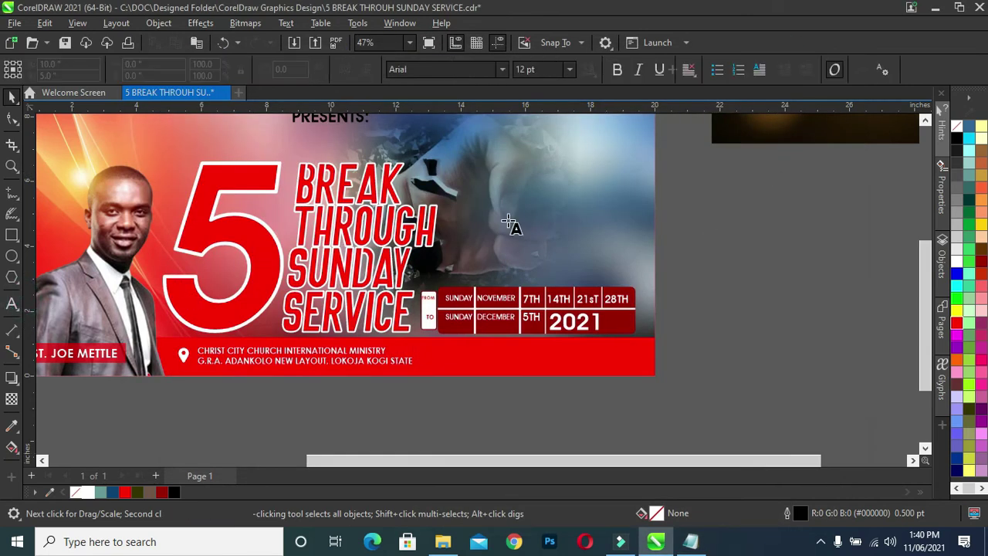
left_click(689, 239)
key("ctrl+v")
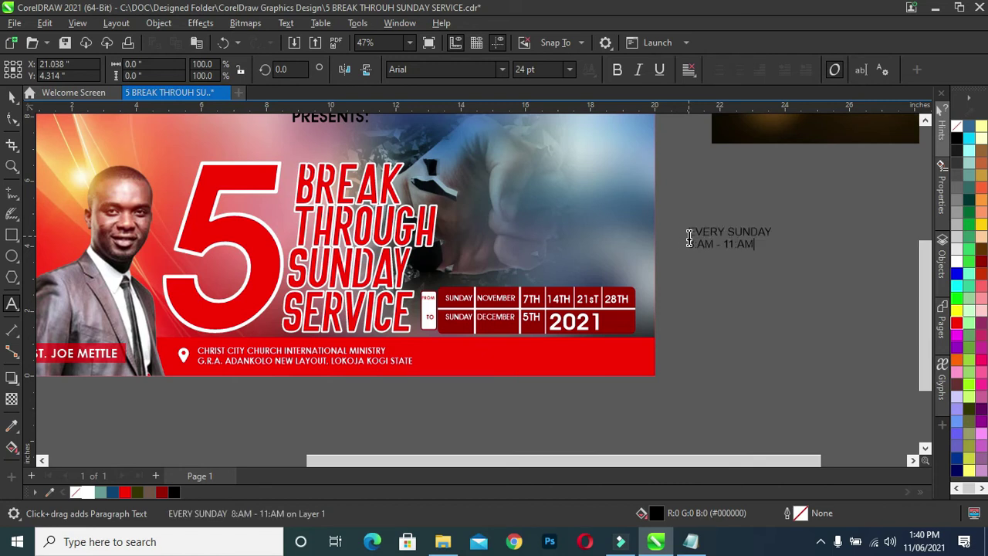
left_click(9, 99)
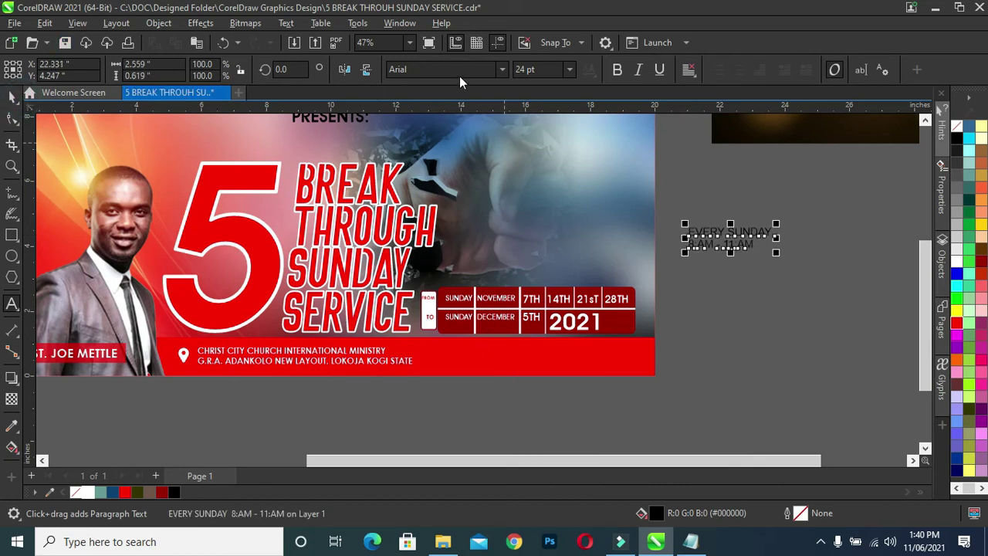
Step: Set the service-time text to Century Gothic and move it onto the red strip
left_click(501, 70)
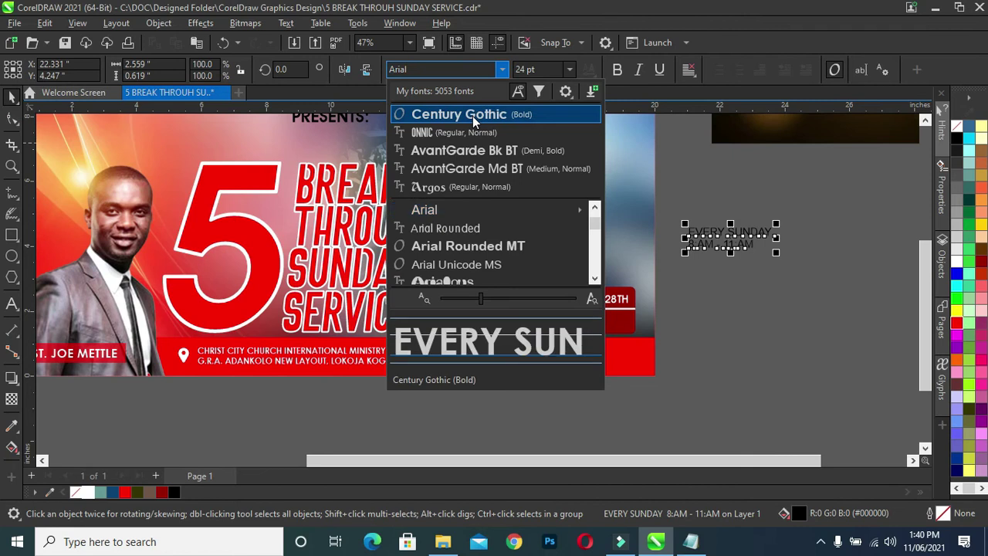
left_click(473, 116)
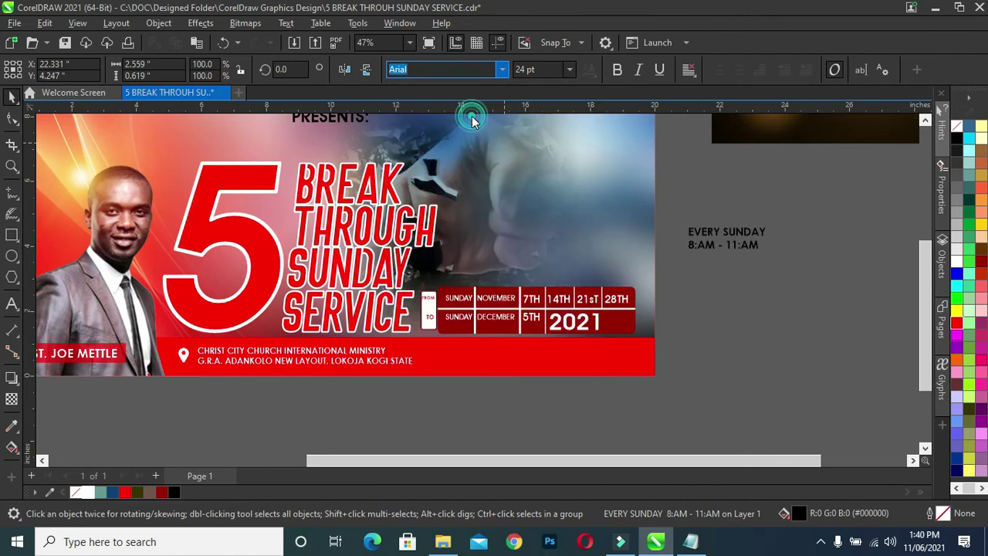
left_click_drag(730, 239, 532, 354)
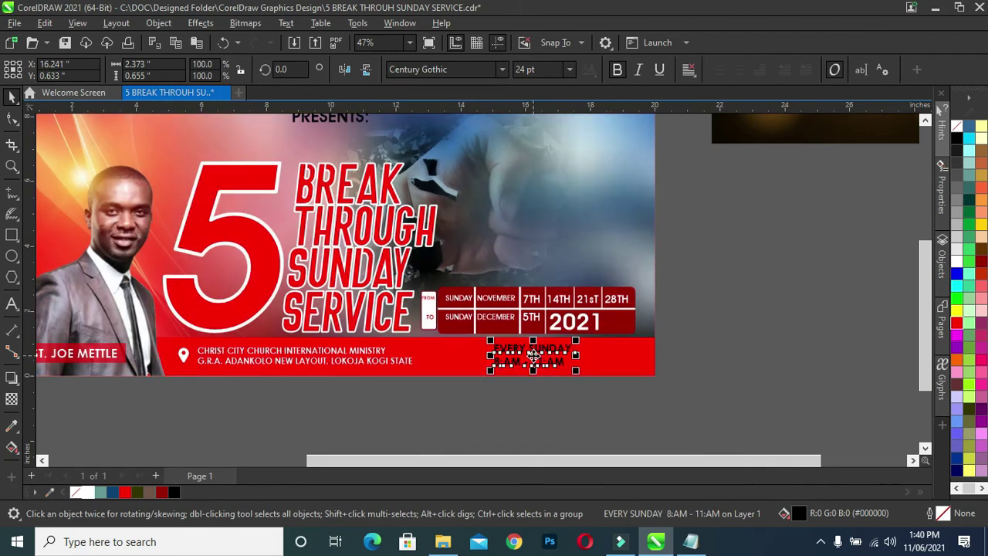
left_click(367, 426)
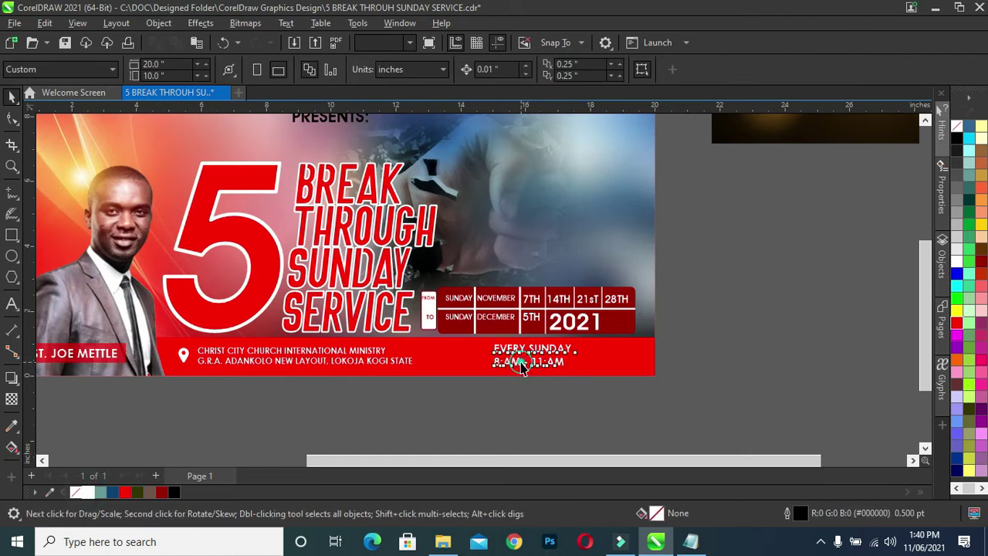
Step: Reduce the line spacing so 8:AM - 11:AM sits closer to EVERY SUNDAY
left_click(533, 360)
left_click(11, 120)
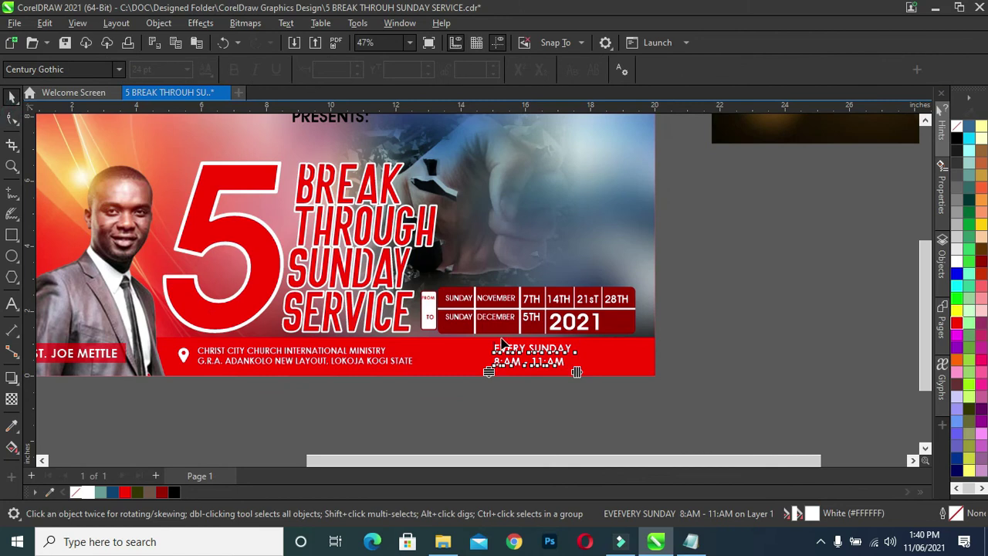
scroll(486, 366, "up", 3)
left_click_drag(512, 369, 512, 359)
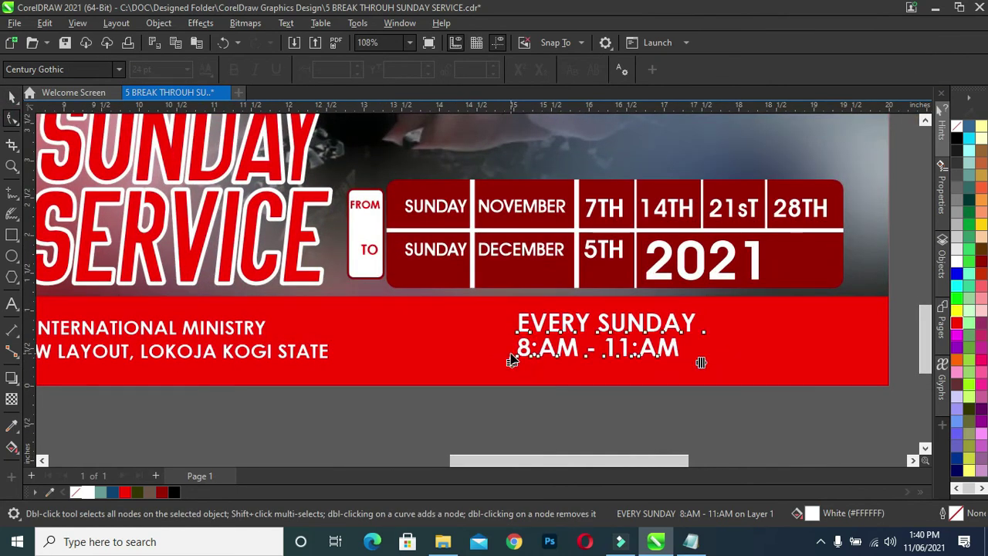
left_click(11, 100)
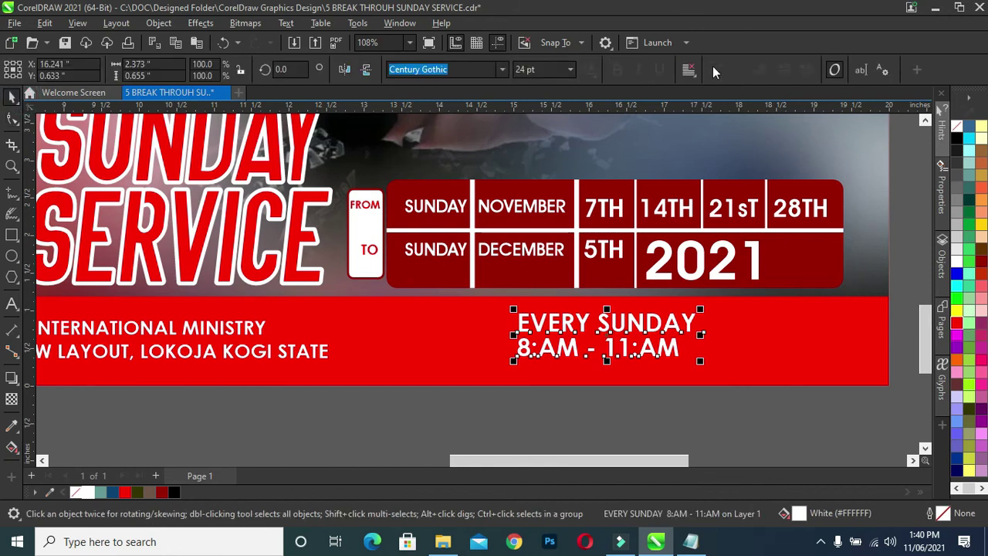
Step: Centre-align the two service-time lines and check the result
left_click(691, 71)
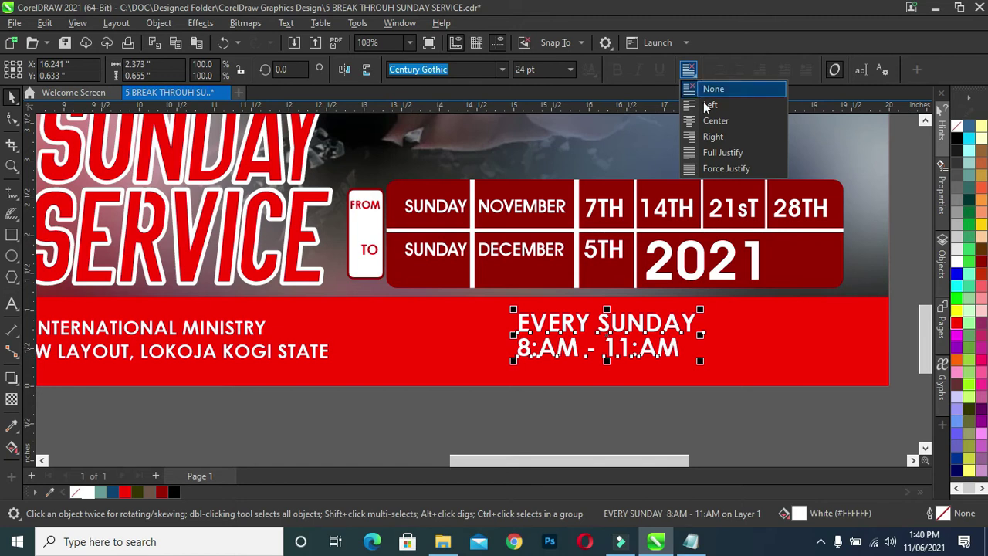
left_click(709, 122)
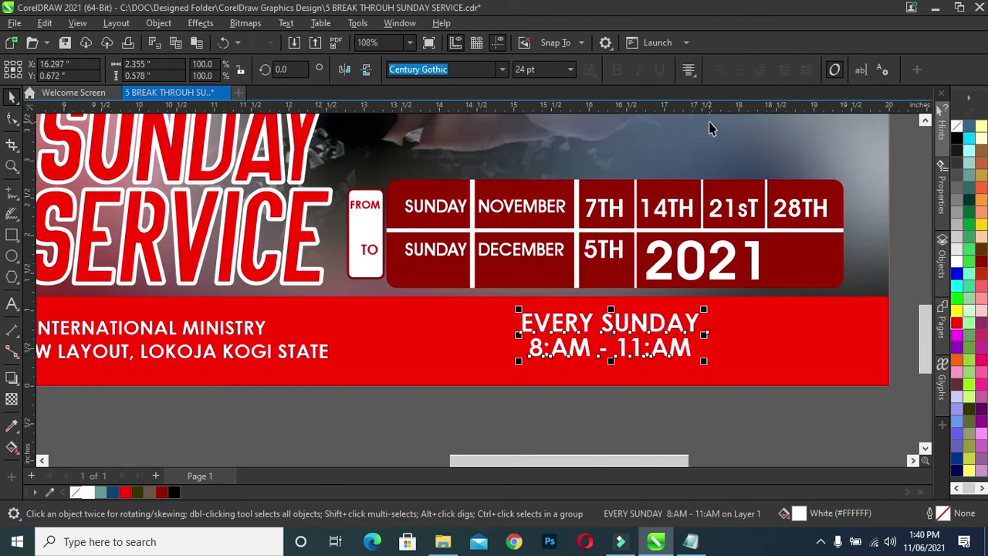
left_click(570, 405)
scroll(633, 358, "down", 2)
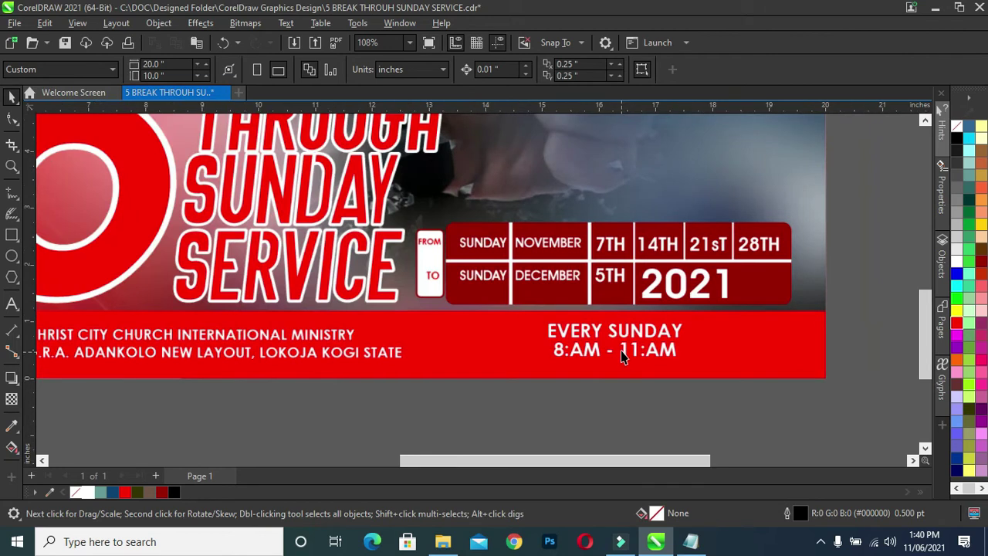
left_click(647, 350)
left_click(636, 390)
scroll(674, 303, "down", 1)
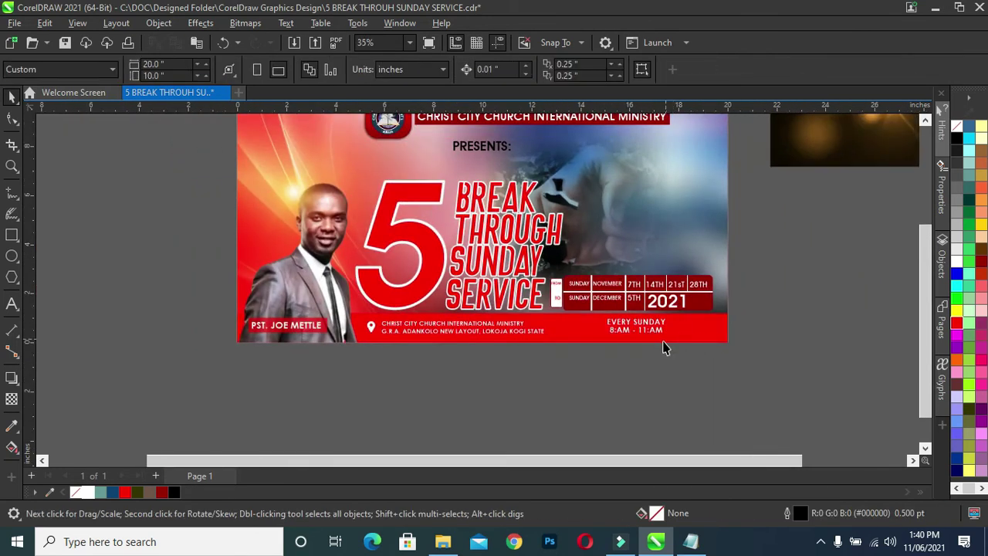
scroll(655, 336, "up", 2)
scroll(806, 285, "down", 3)
scroll(806, 286, "down", 1)
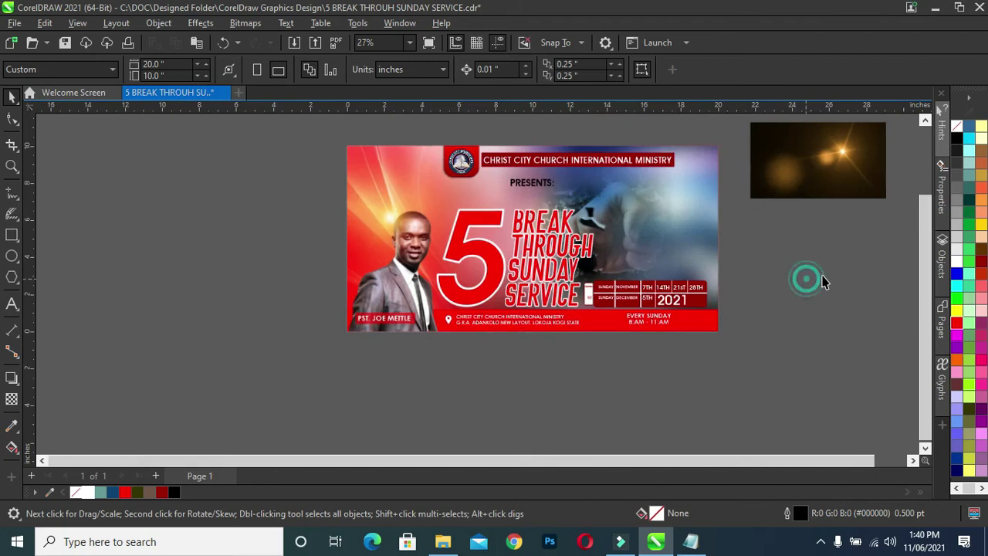
Step: Move the glow image beside the banner, fade its bottom edge, and convert it to a bitmap
scroll(828, 176, "up", 1)
left_click_drag(811, 177, 728, 265)
scroll(701, 273, "down", 1)
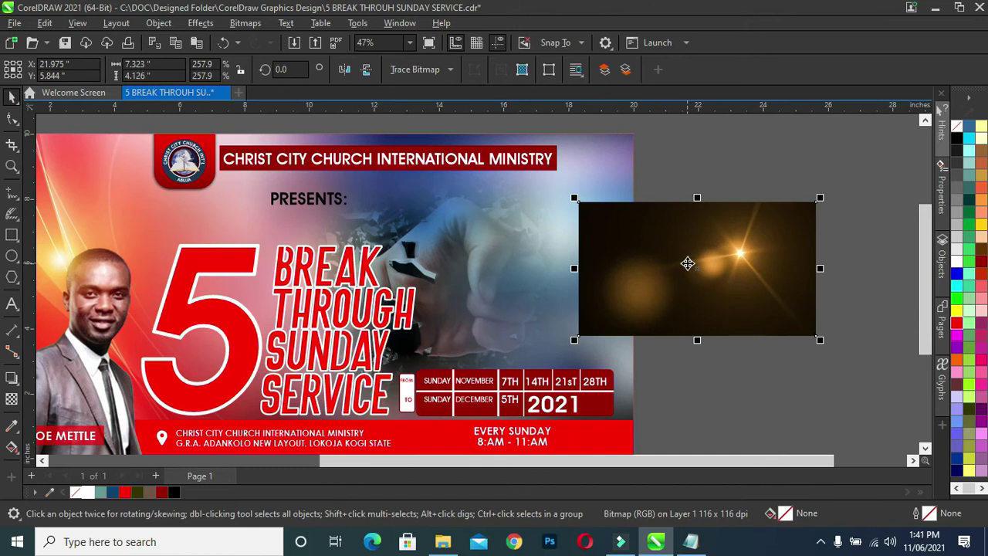
left_click(11, 399)
left_click_drag(703, 303, 704, 329)
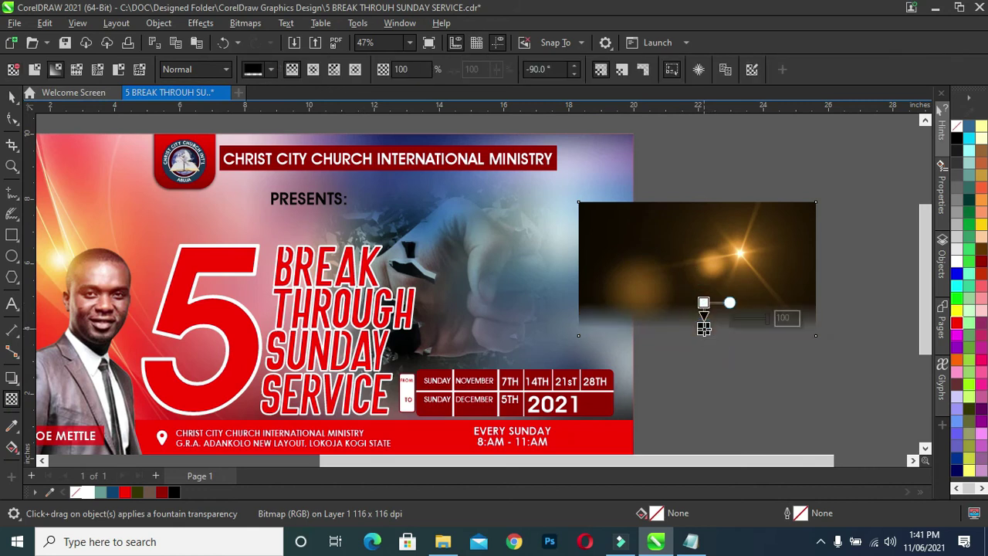
left_click(247, 23)
left_click(270, 38)
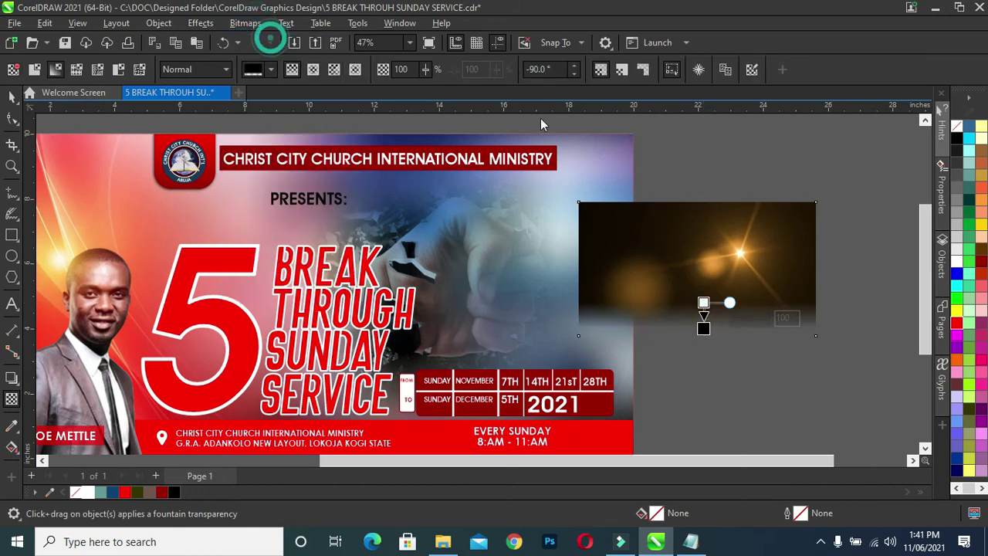
left_click(533, 349)
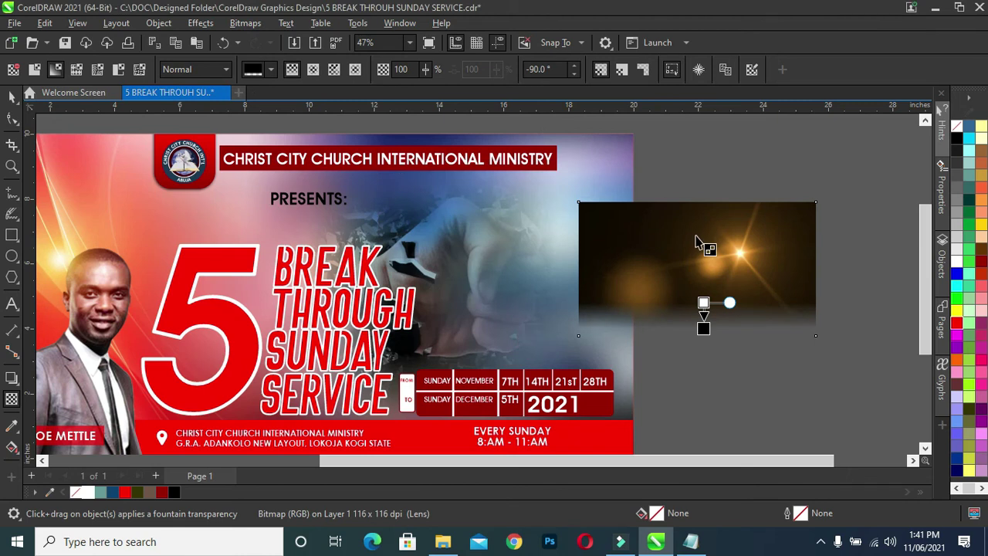
Step: Fade the glow's top and left edges, converting to a bitmap after each fade
left_click_drag(690, 208, 690, 236)
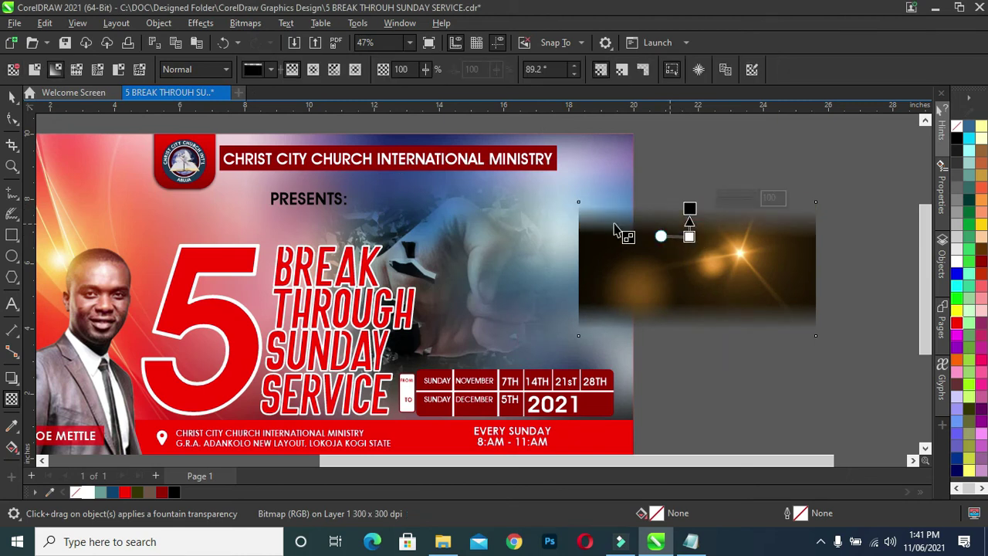
left_click(236, 23)
left_click(270, 38)
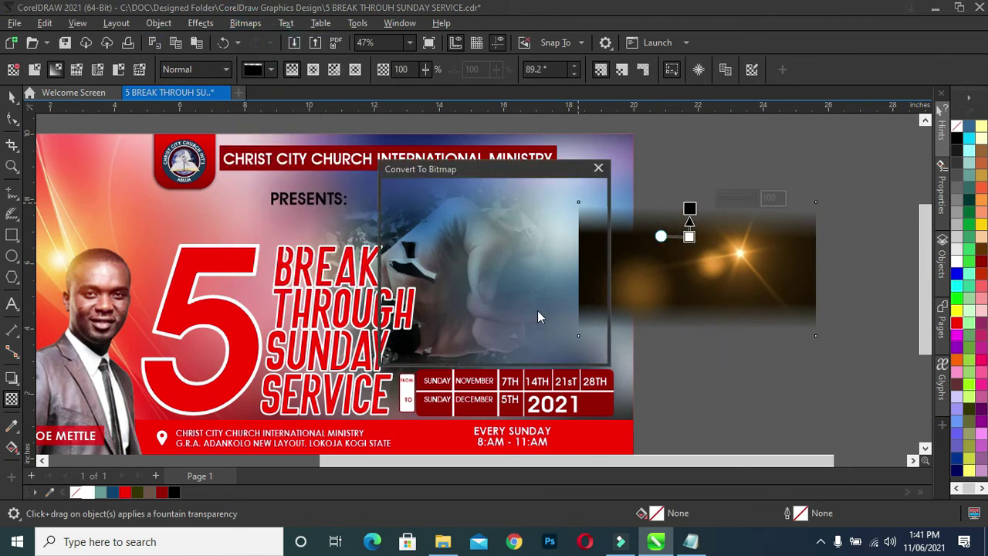
left_click(518, 348)
left_click_drag(643, 271, 588, 274)
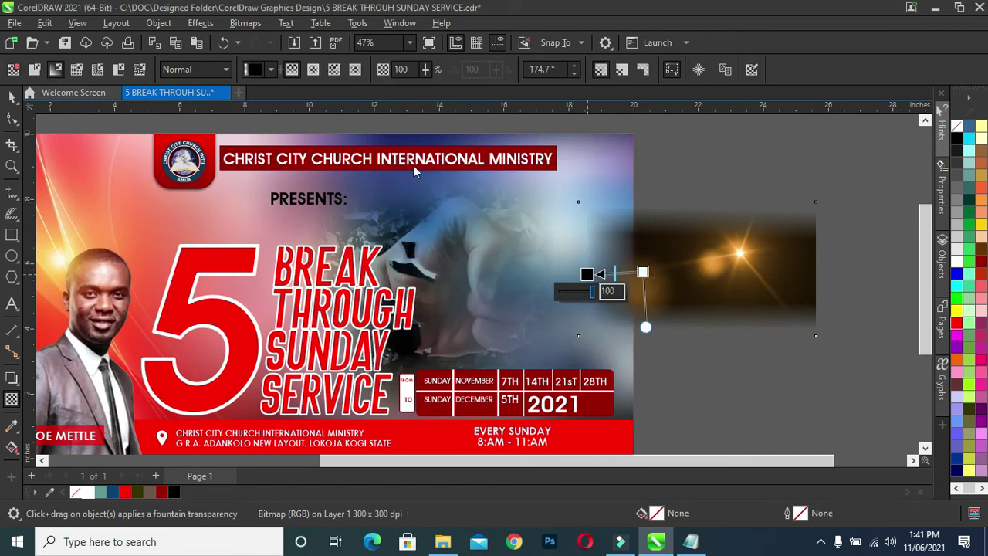
left_click(245, 23)
left_click(285, 40)
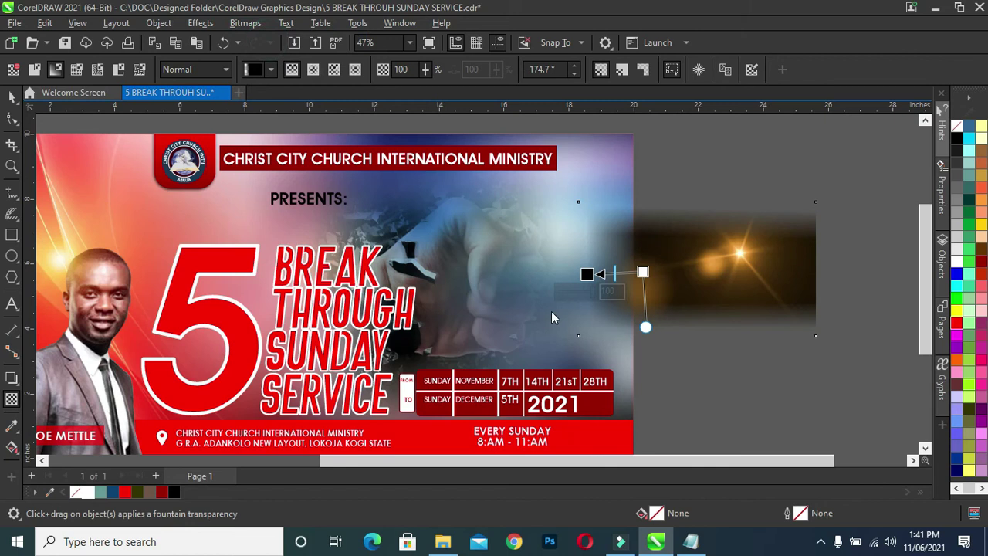
left_click(539, 349)
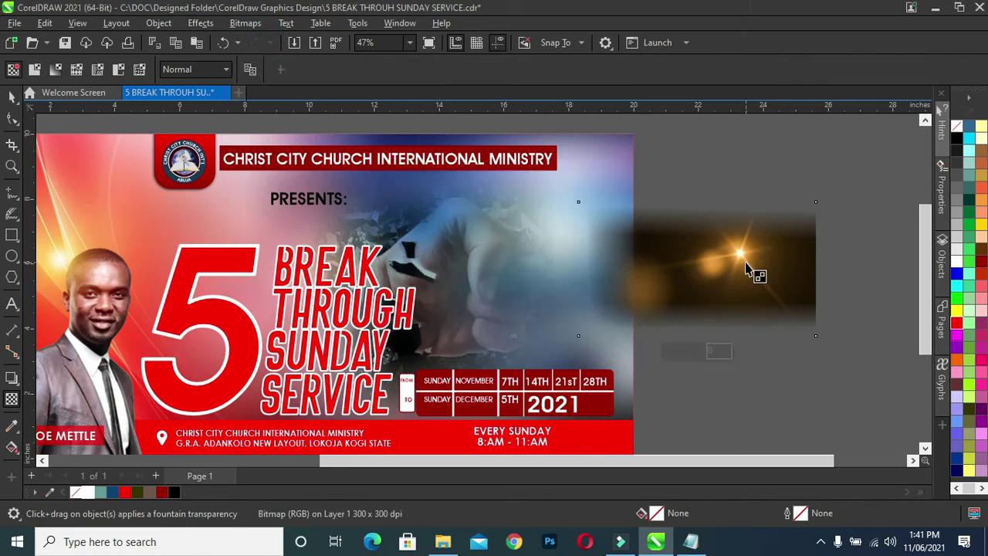
Step: Fade the glow's right edge, convert it to a bitmap, and set merge mode to Screen
left_click_drag(763, 265, 808, 268)
left_click(245, 23)
left_click(534, 305)
left_click(520, 353)
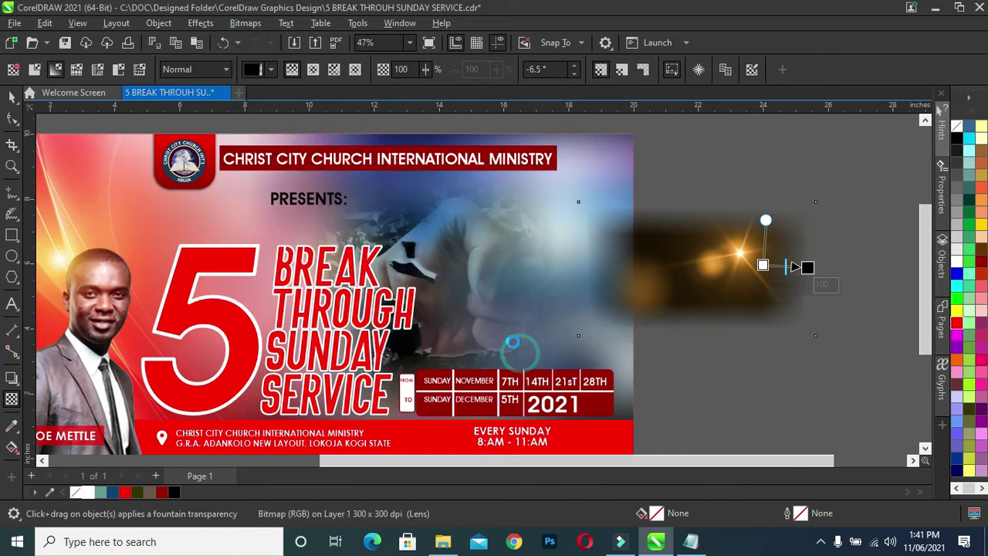
left_click(186, 69)
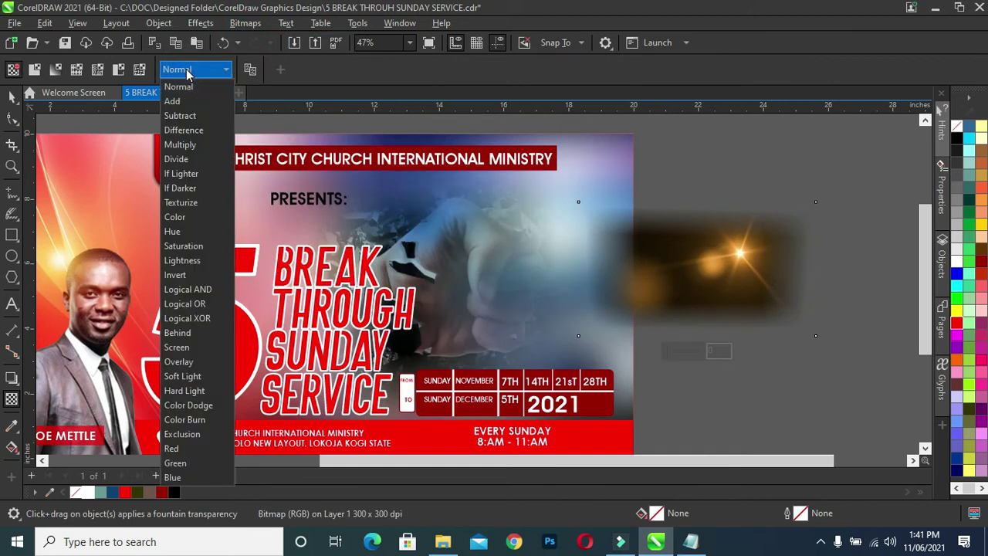
left_click(176, 347)
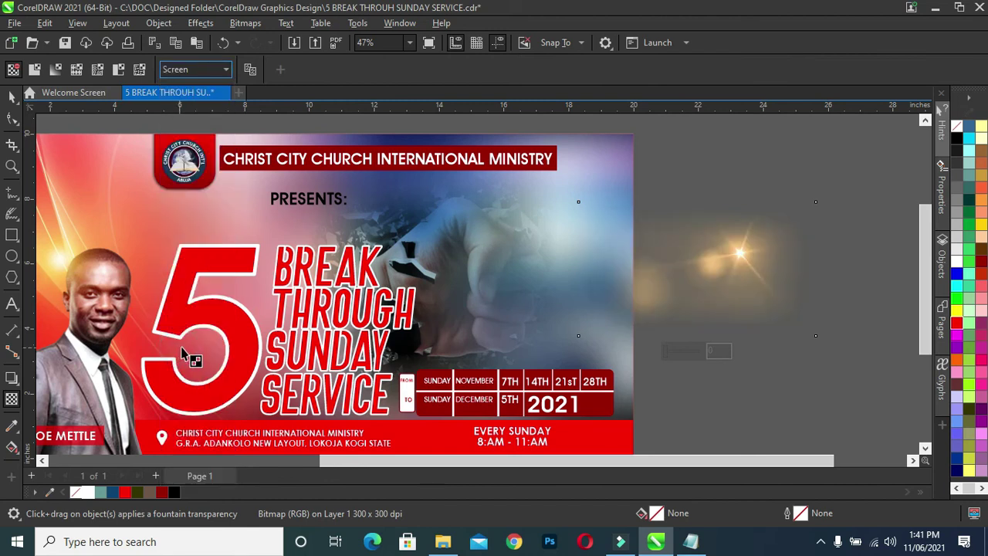
scroll(589, 168, "down", 1)
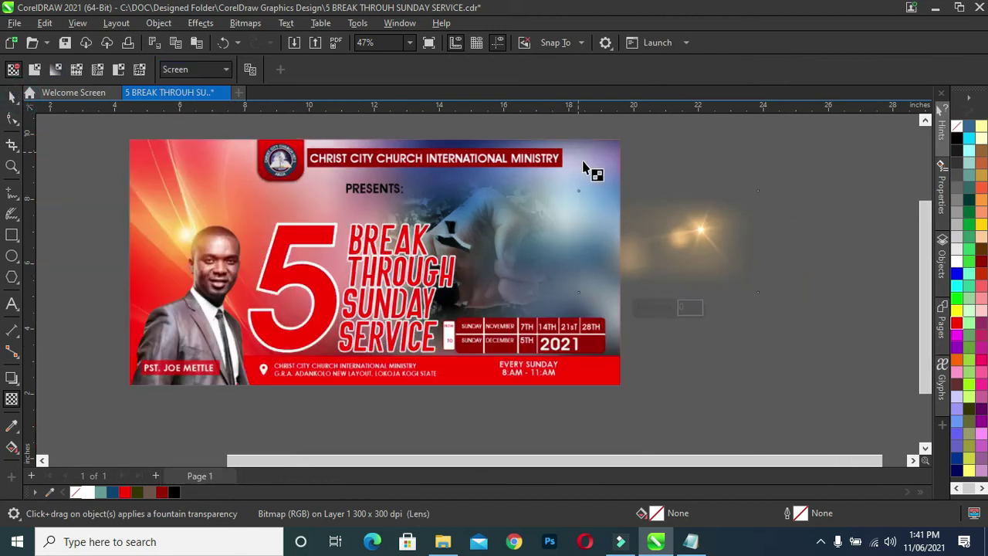
Step: Position the lens-flare glow on the flyer's right side, just above the date boxes
left_click(11, 98)
left_click_drag(706, 232, 537, 205)
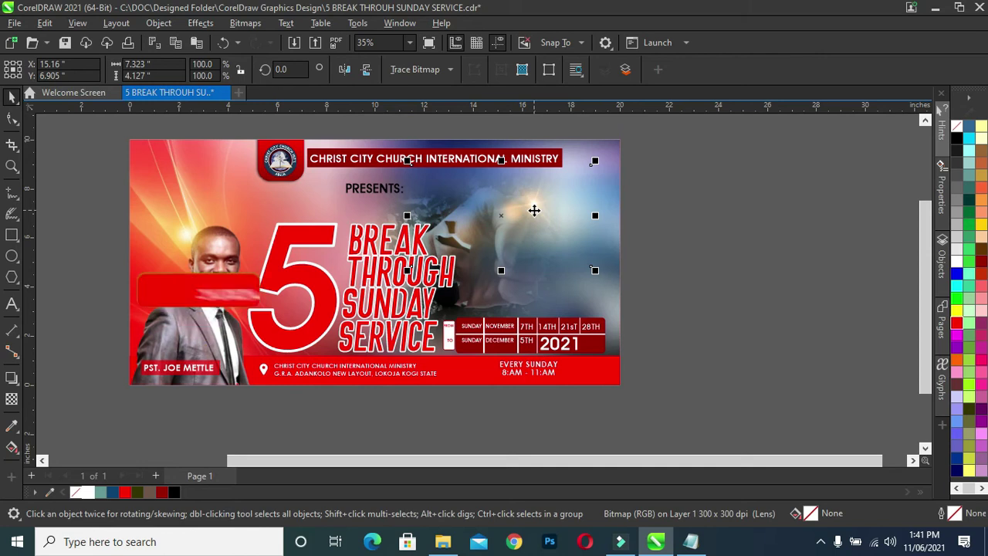
left_click_drag(533, 206, 389, 285)
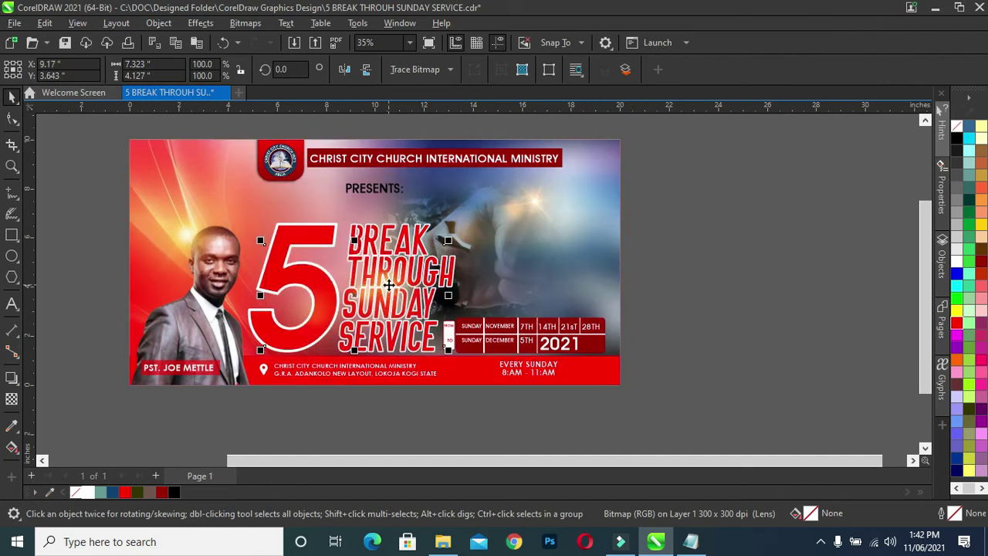
left_click(389, 285)
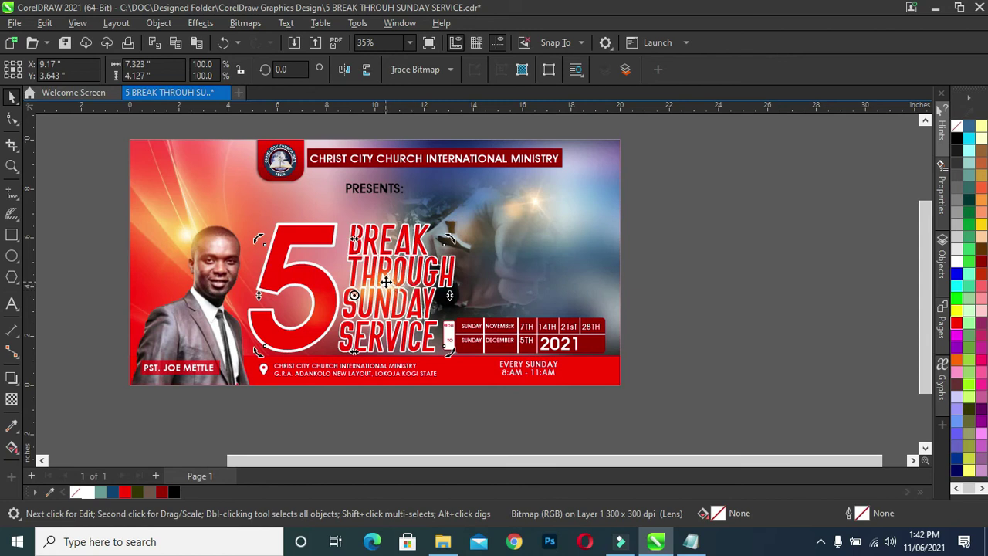
left_click_drag(383, 288, 392, 293)
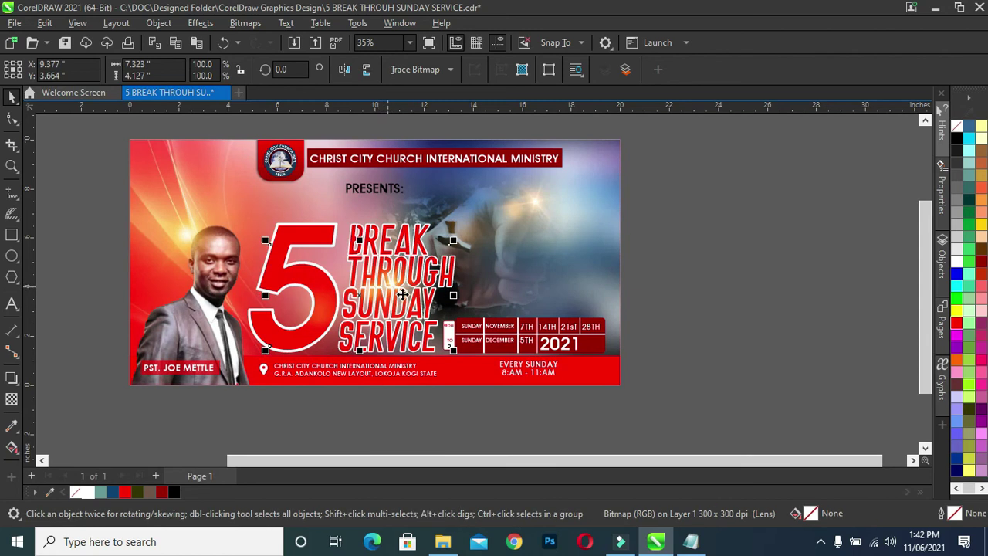
left_click_drag(393, 288, 281, 223)
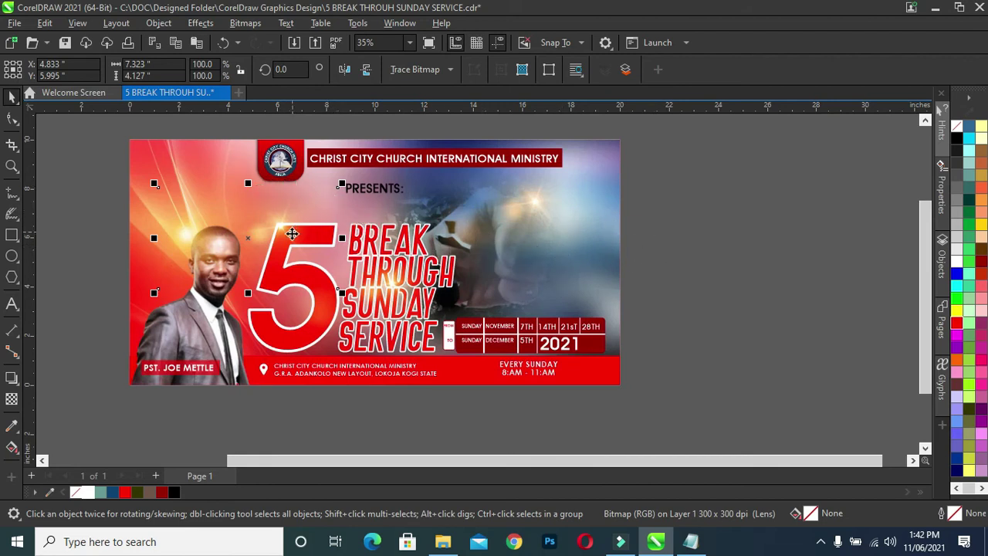
left_click_drag(282, 224, 597, 314)
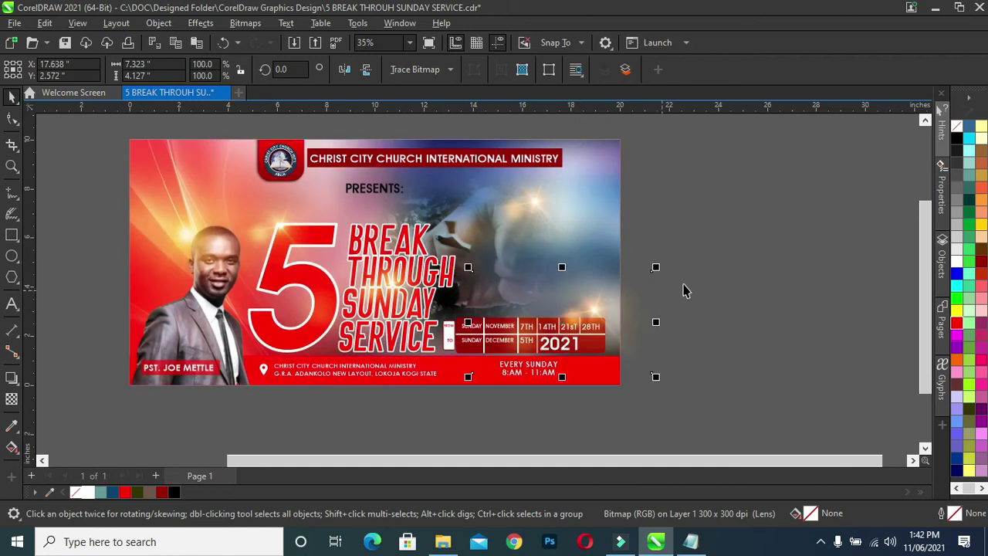
left_click_drag(600, 306, 598, 297)
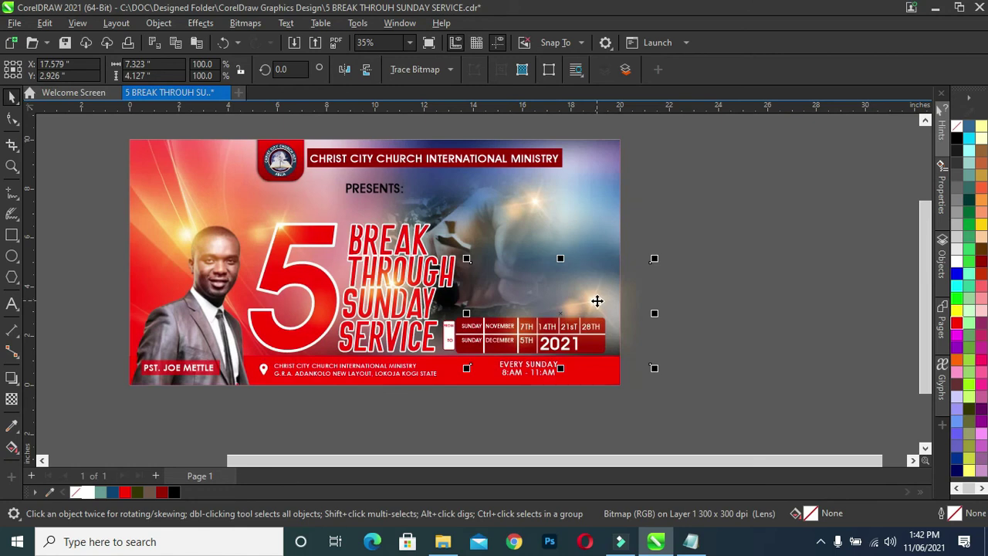
Step: PowerClip the flare glow near the dates inside the flyer frame
right_click(598, 300)
left_click(662, 304)
left_click(538, 241)
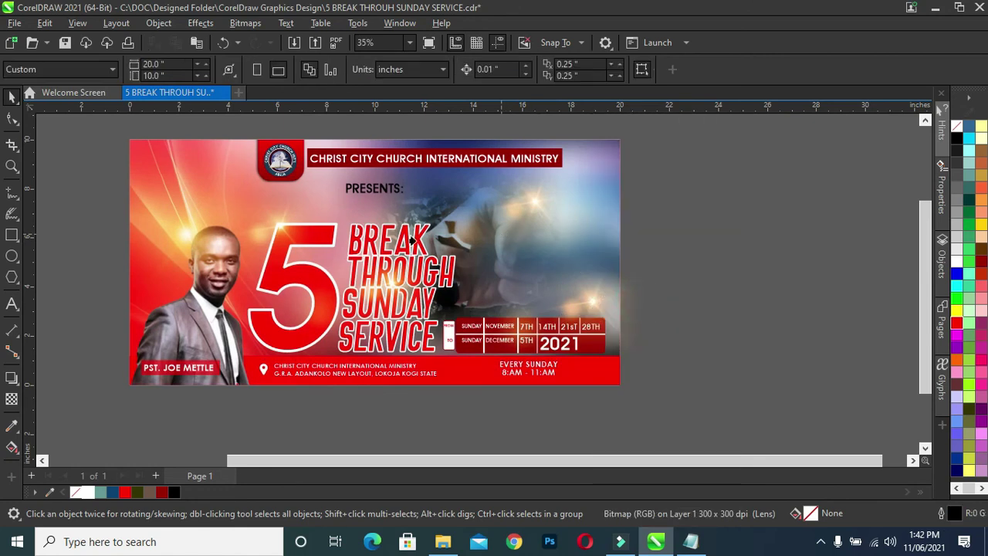
left_click(137, 207)
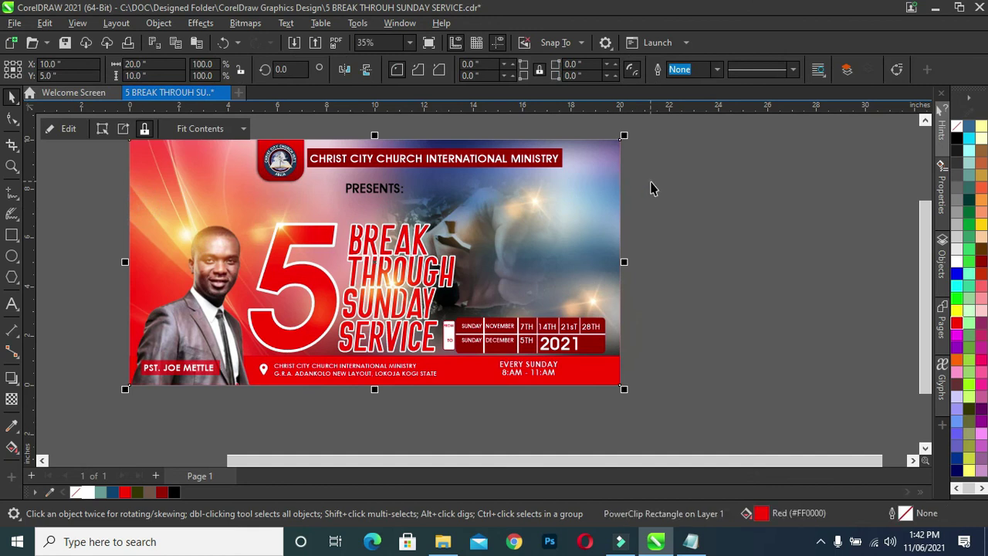
left_click(634, 190)
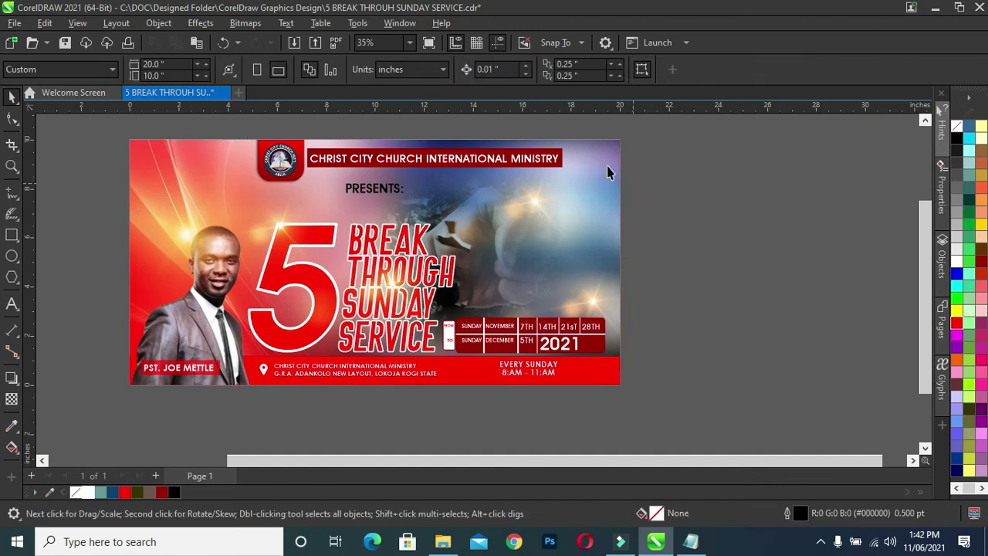
Step: PowerClip the top-right lens-flare glow inside the flyer frame
left_click(542, 199)
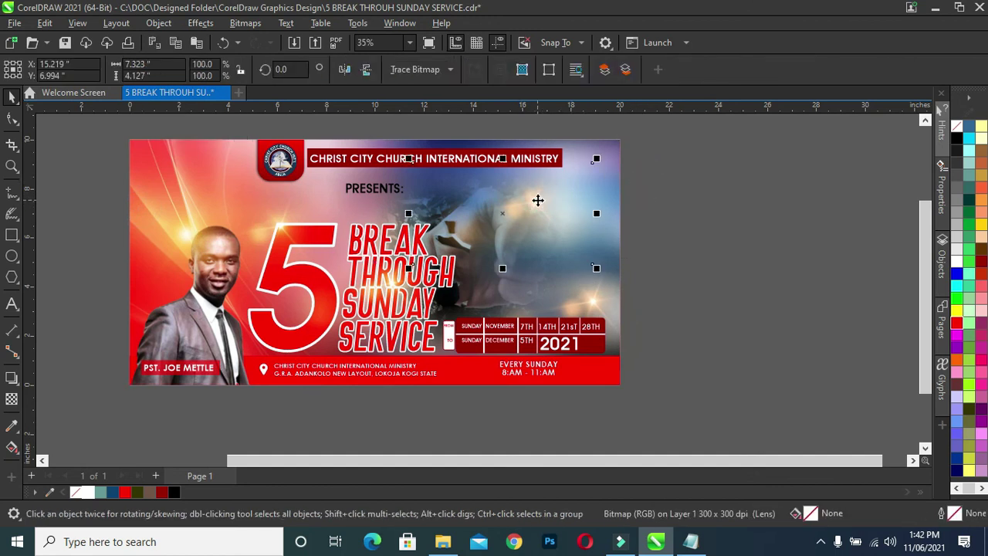
right_click(536, 198)
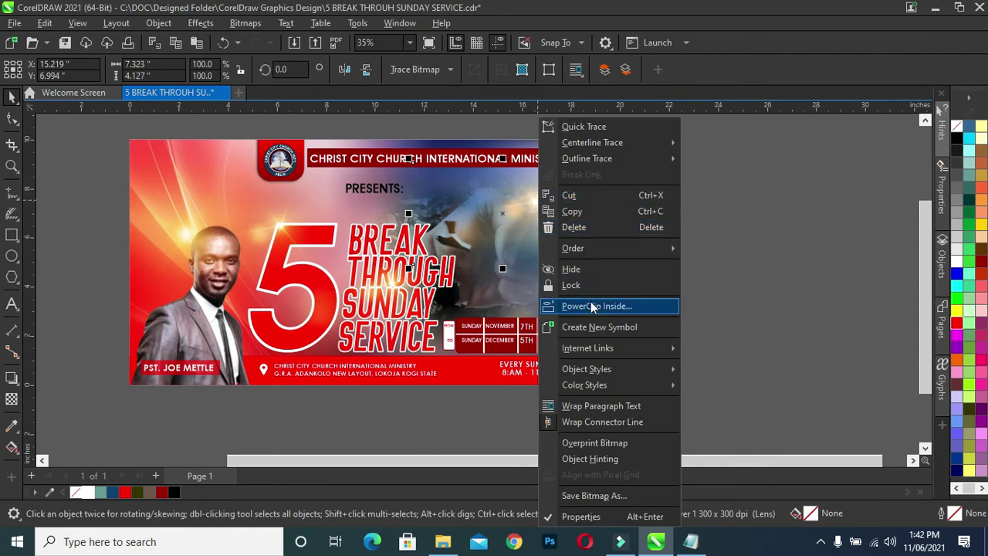
left_click(593, 306)
left_click(188, 172)
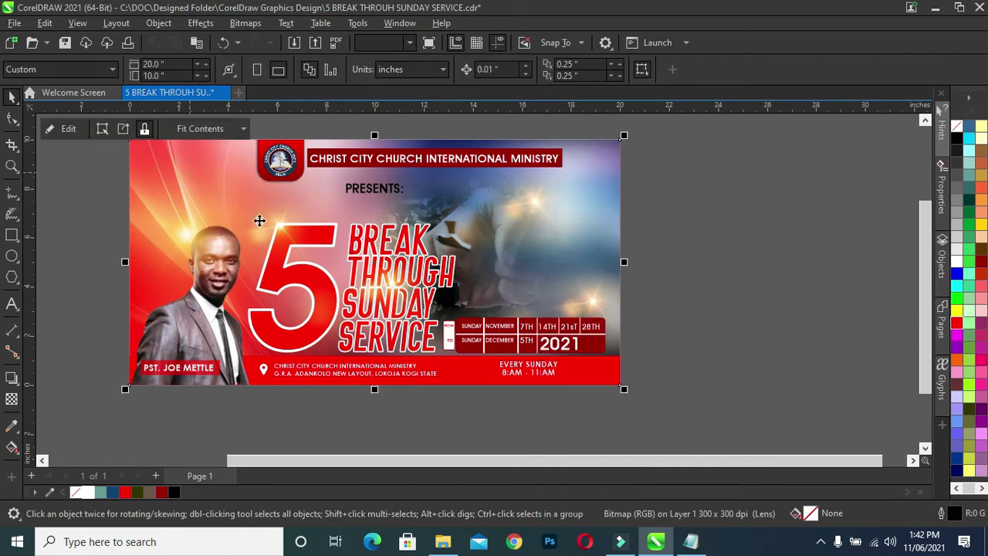
Step: PowerClip the left lens-flare glow inside the flyer, recovering from a missed container pick
left_click(281, 231)
right_click(284, 234)
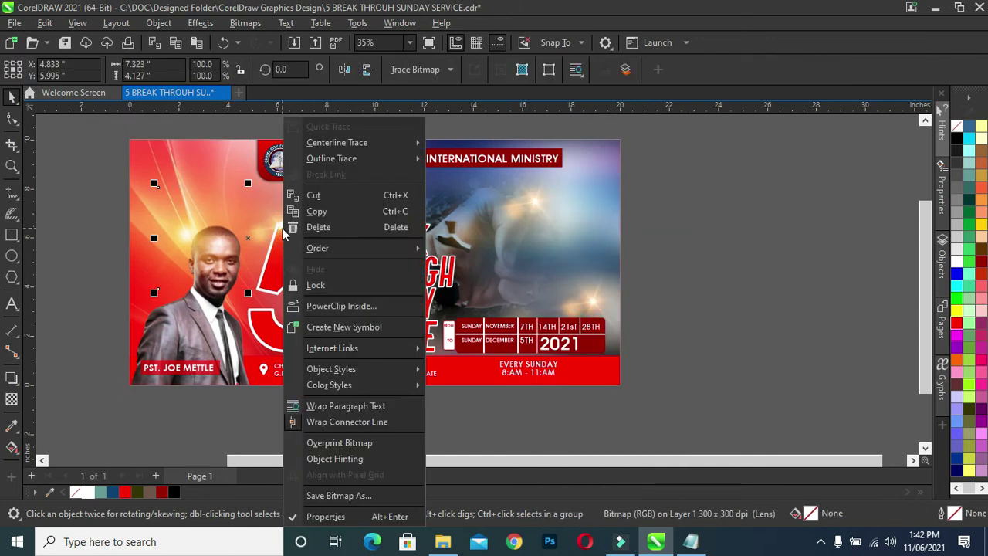
left_click(318, 305)
left_click(364, 262)
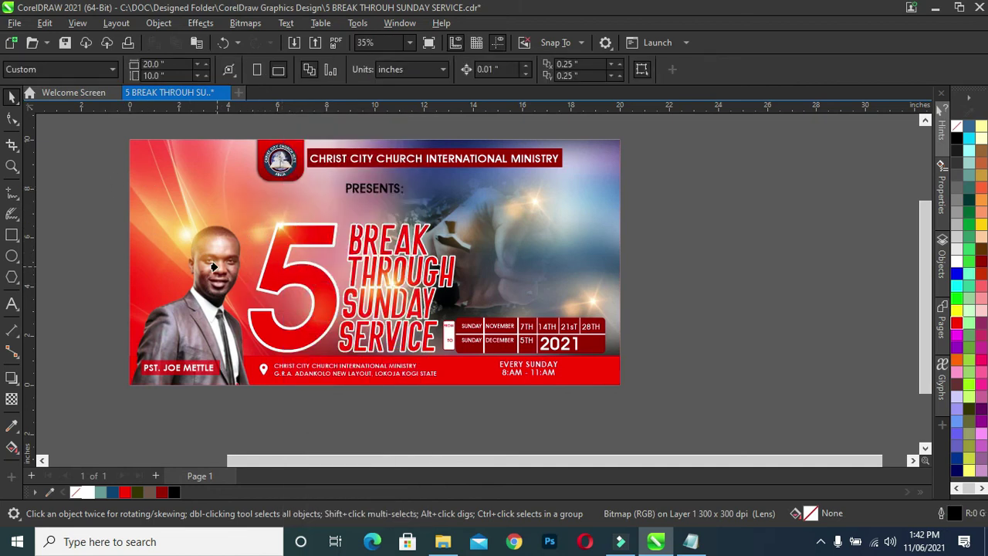
left_click(692, 266)
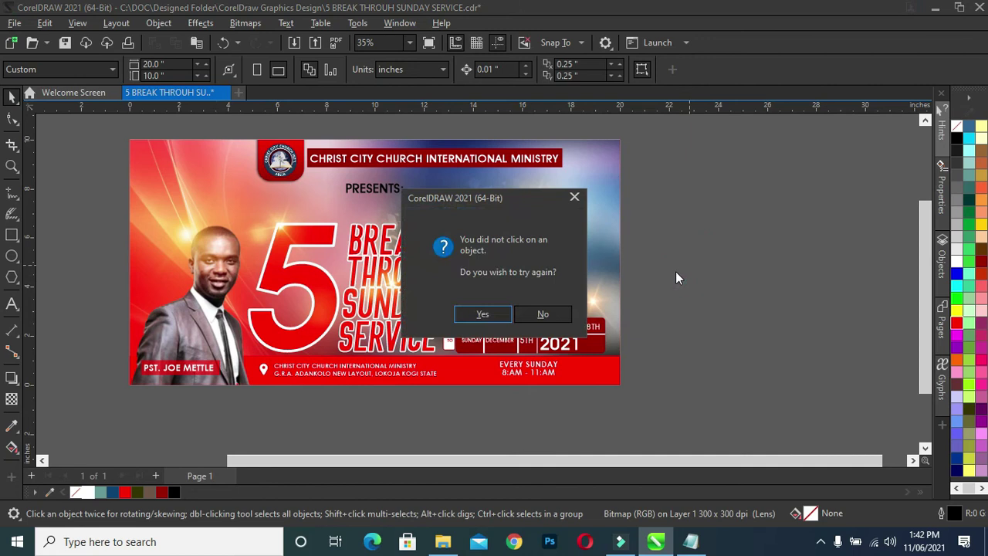
left_click(543, 315)
left_click(242, 265)
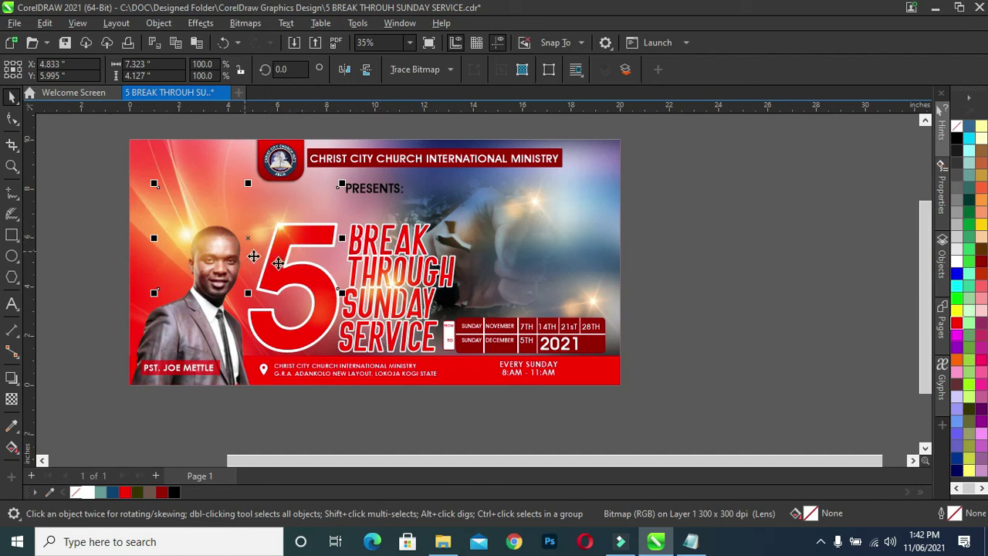
left_click(657, 247)
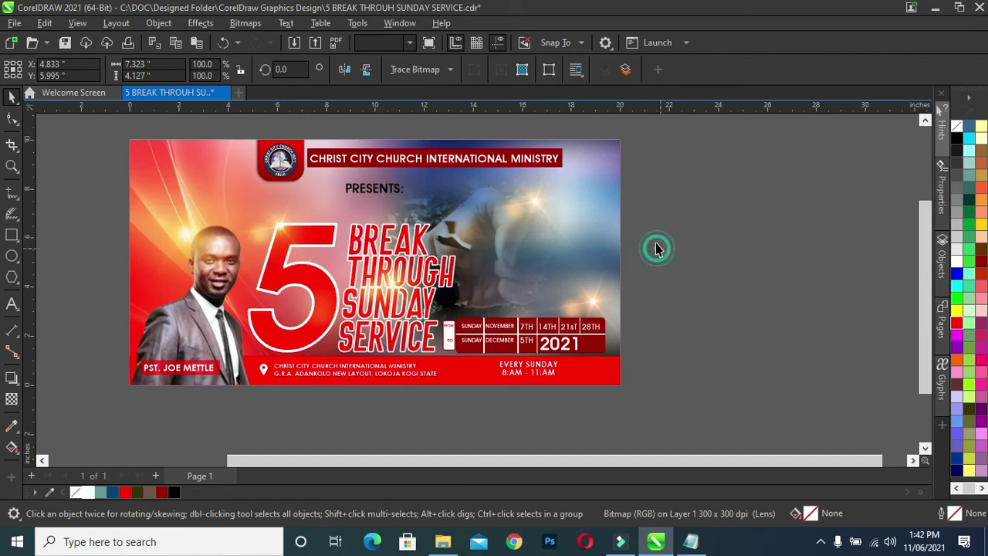
scroll(390, 185, "down", 2)
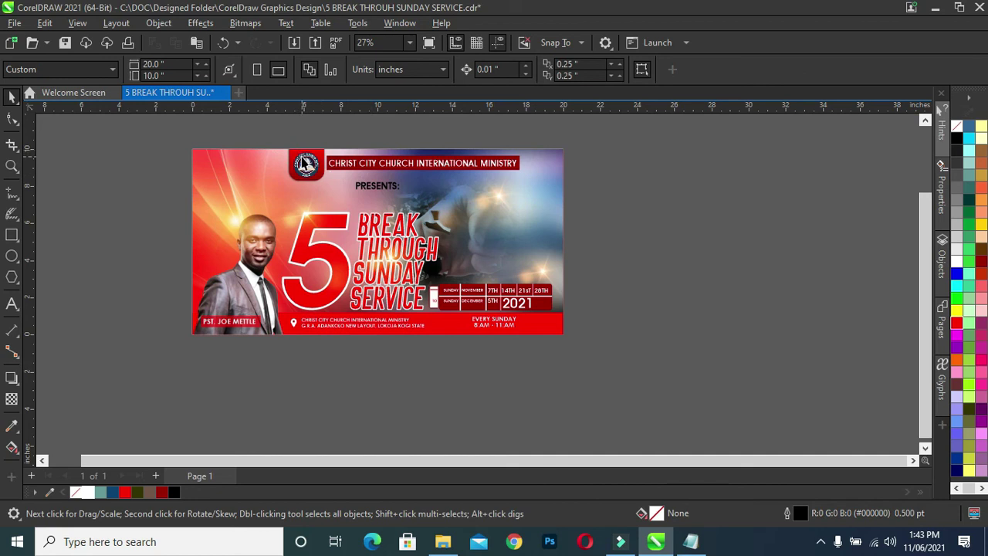
Step: Edit the flyer's PowerClip contents to move the logo badge left, then finish editing
left_click(305, 164)
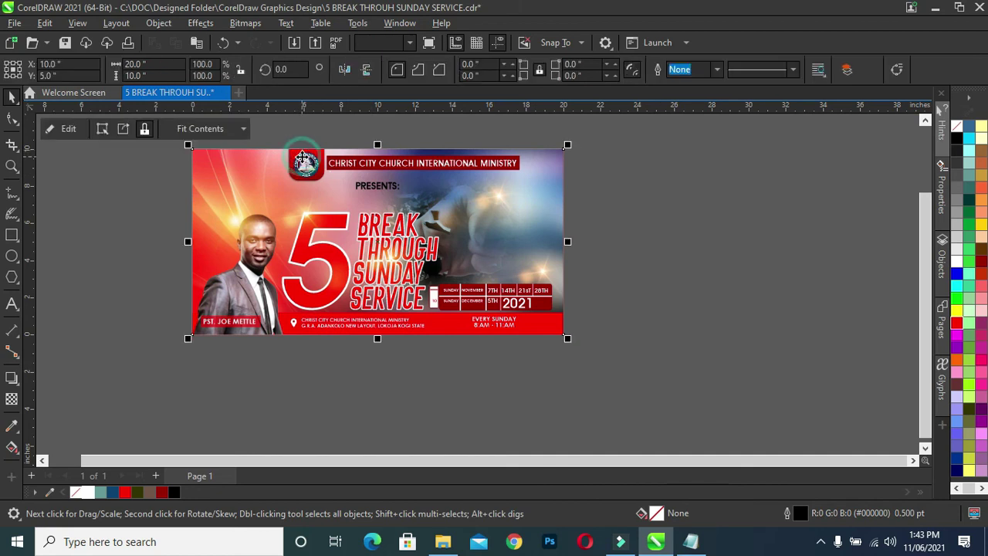
left_click(68, 130)
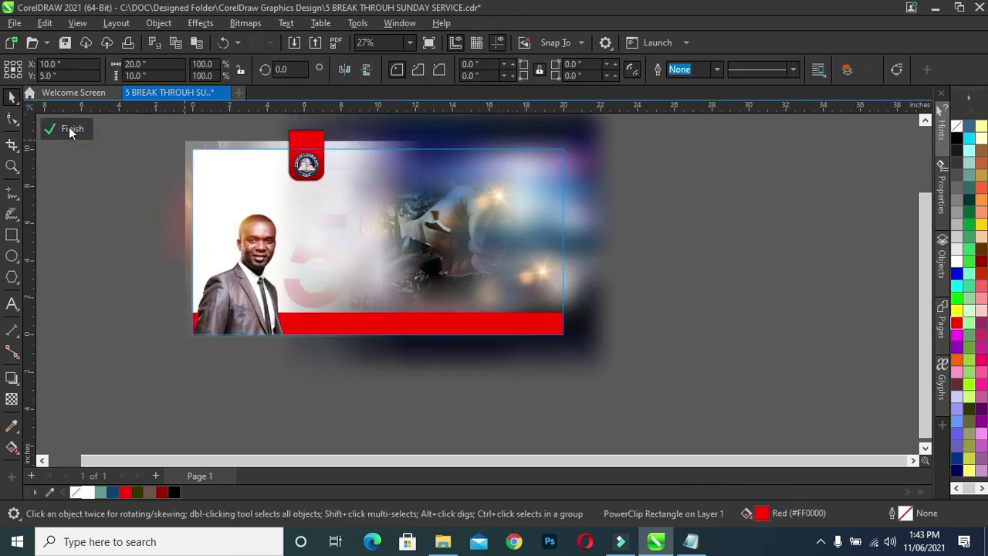
left_click_drag(258, 116, 345, 195)
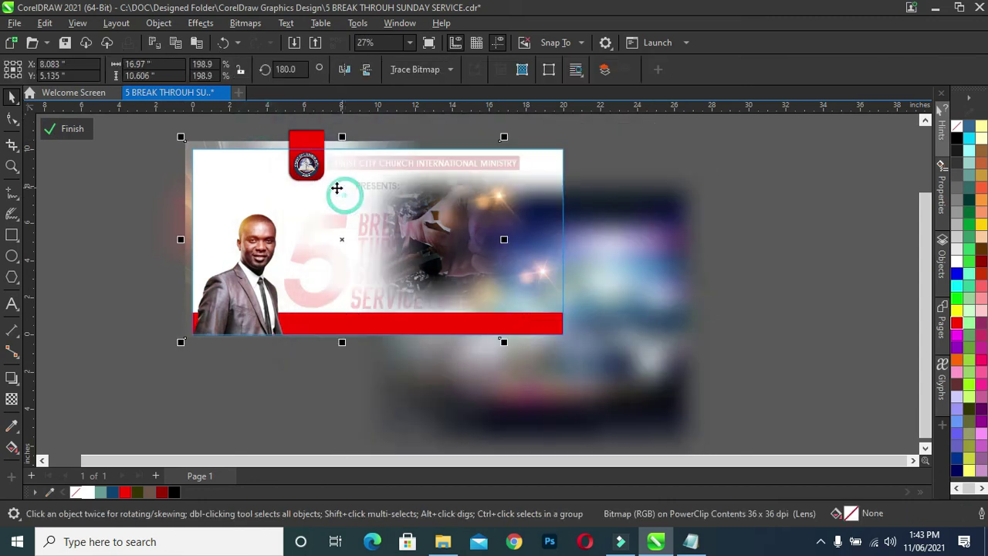
left_click(336, 187)
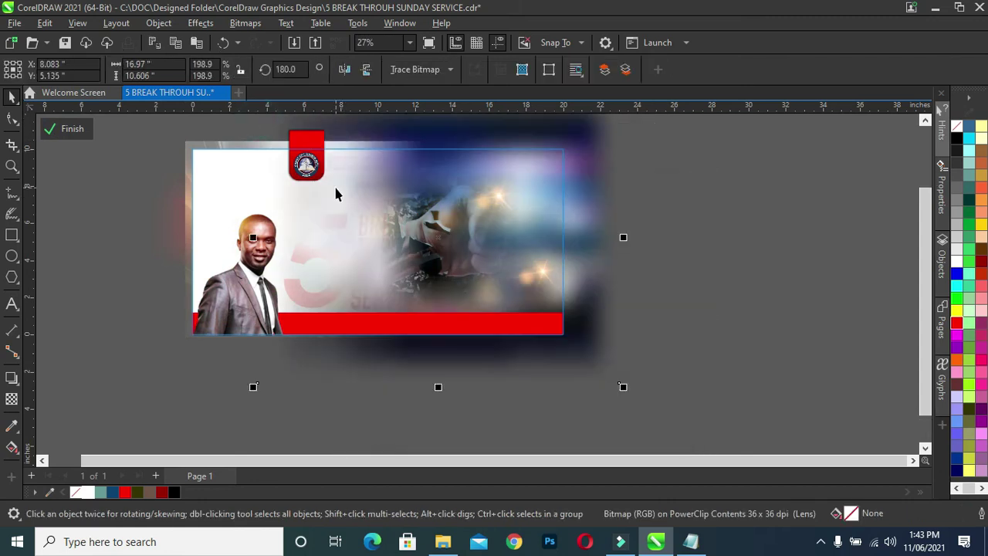
left_click_drag(67, 191, 414, 136)
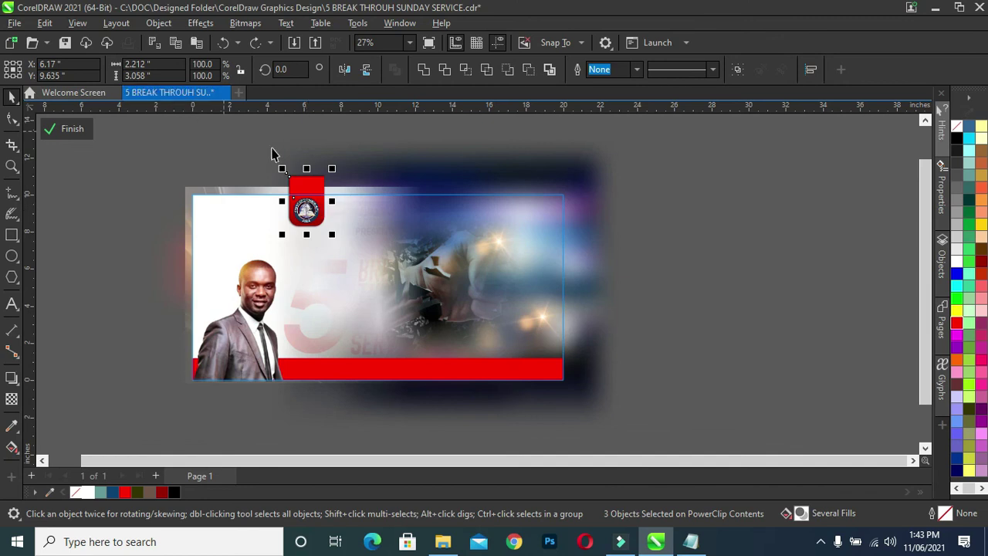
scroll(300, 162, "up", 2)
left_click_drag(310, 237, 257, 251)
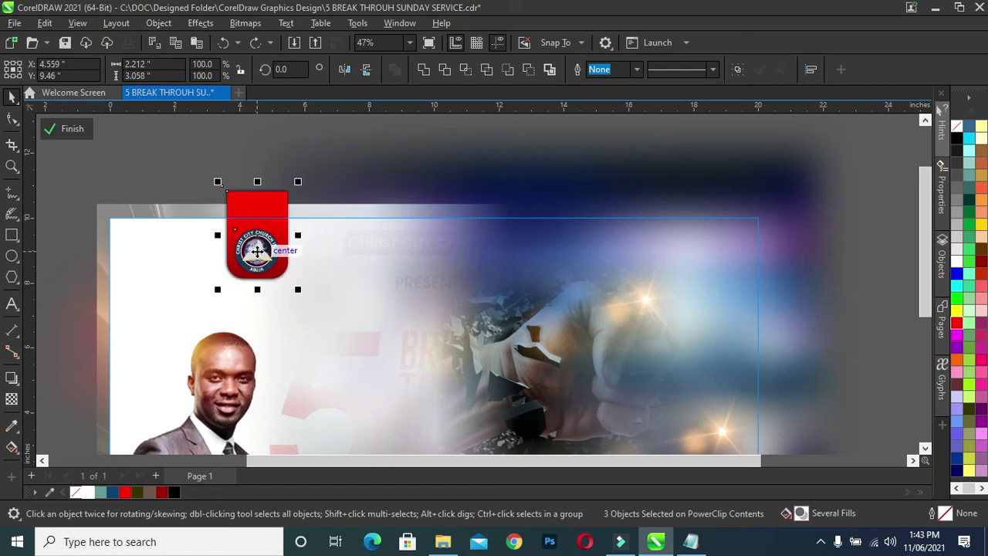
left_click(70, 129)
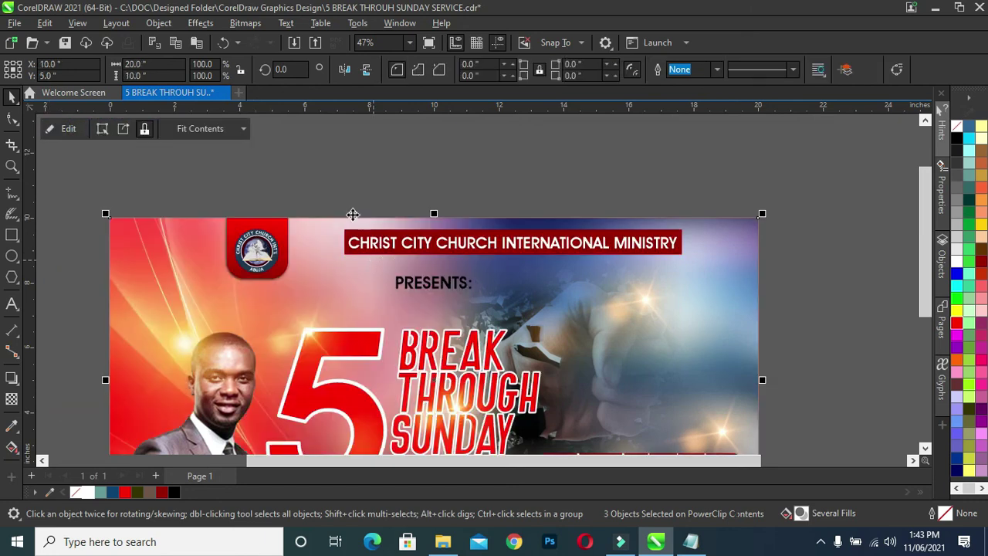
Step: Shift the church-name title and its red bar slightly left together
left_click_drag(324, 176, 695, 264)
left_click_drag(481, 246, 461, 243)
scroll(641, 185, "down", 1)
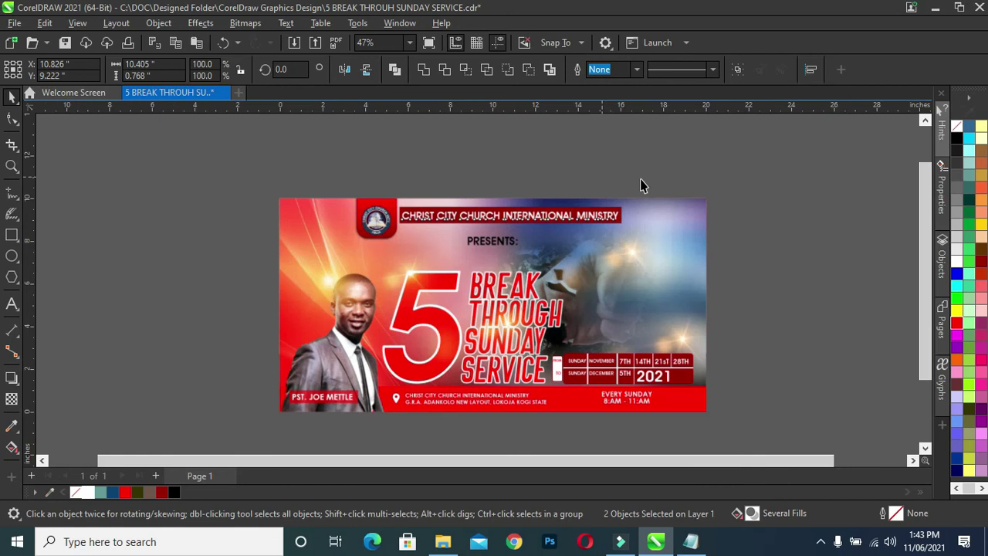
left_click(772, 229)
scroll(678, 325, "down", 1)
scroll(716, 262, "up", 1)
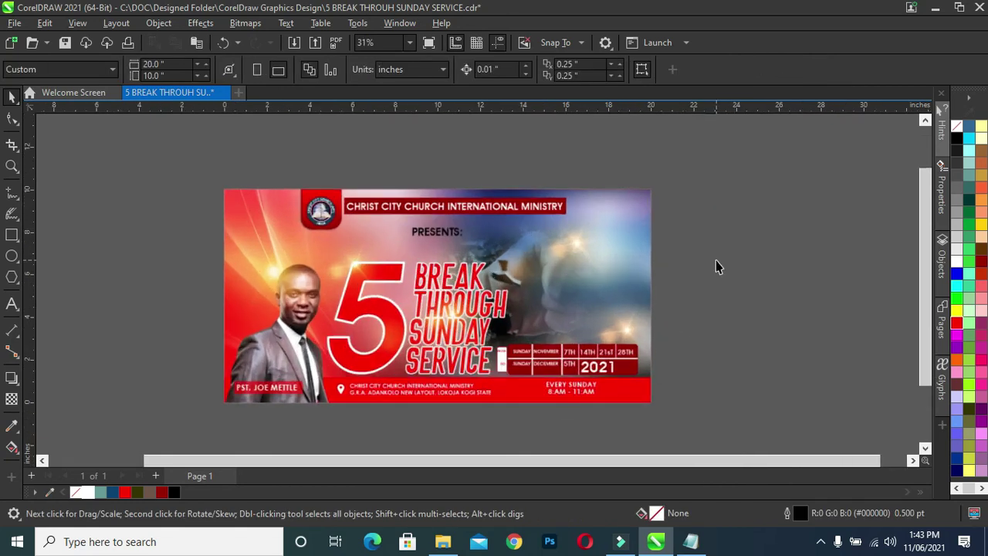
scroll(716, 266, "up", 1)
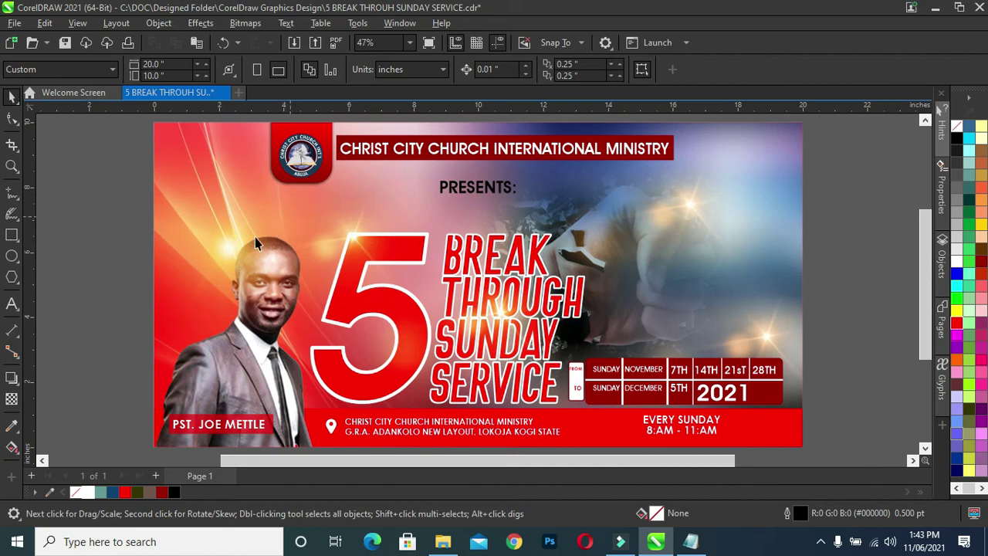
left_click(11, 236)
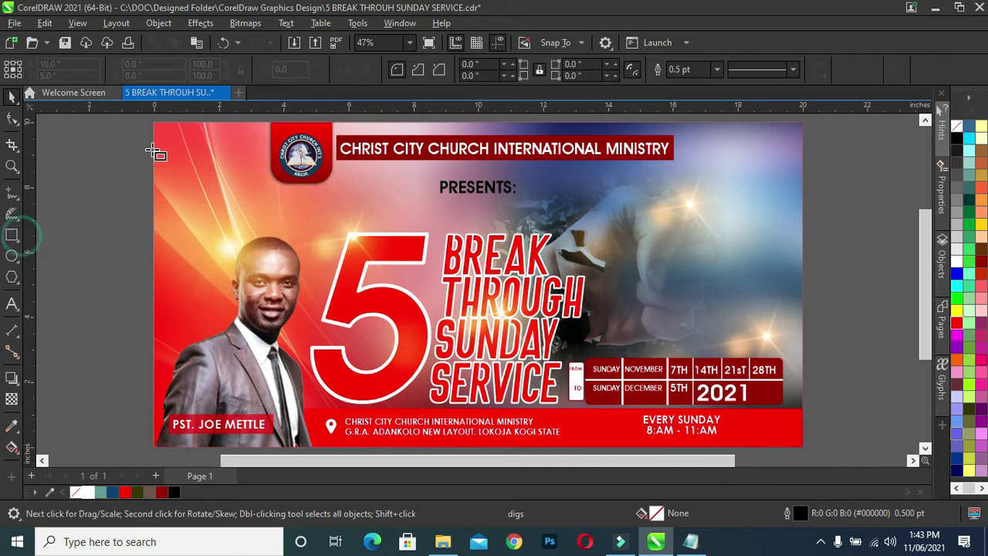
Step: Draw a page-sized rectangle, remove its outline, and fill it Ruby Red
left_click_drag(154, 124, 803, 415)
left_click(13, 96)
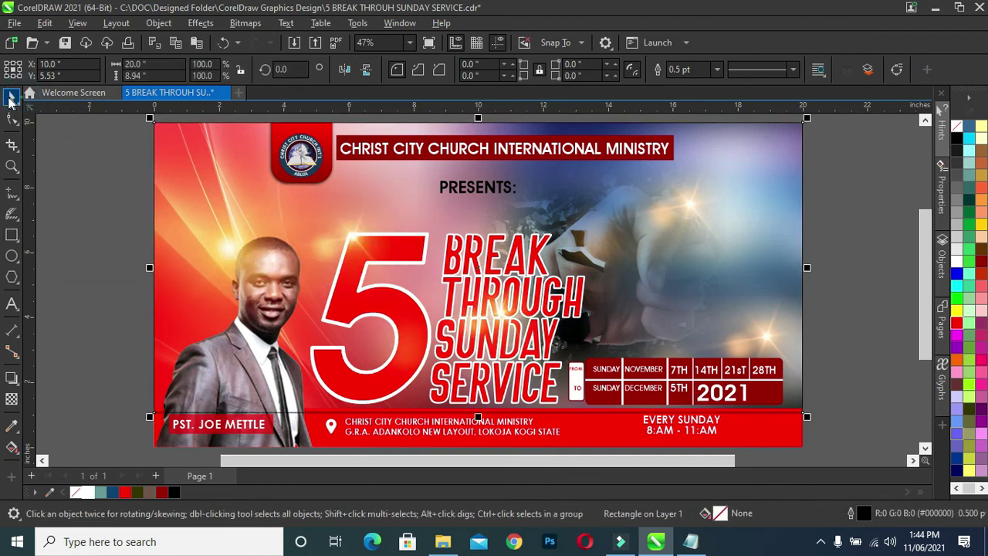
right_click(76, 491)
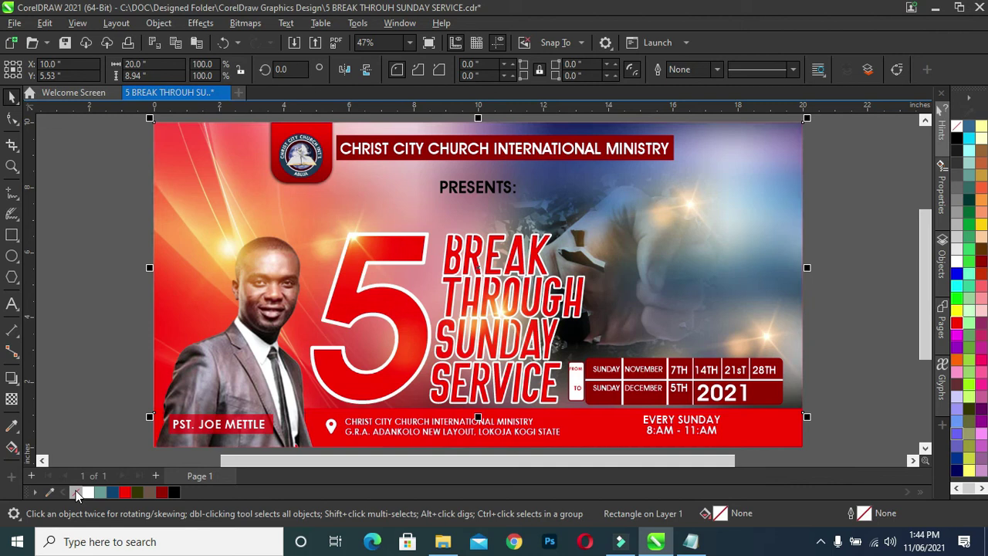
left_click(162, 494)
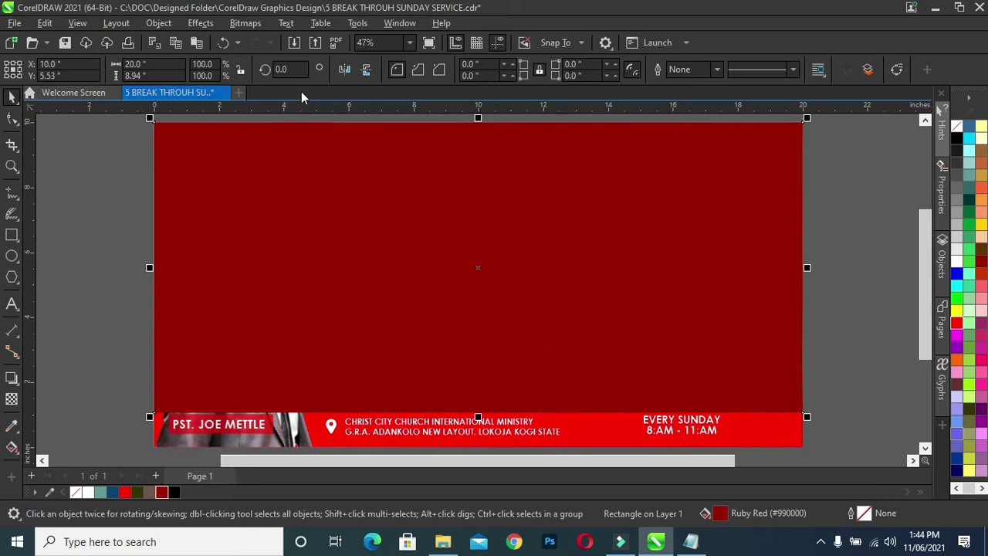
Step: Give the Ruby Red rectangle Overlay blend mode (after trying Multiply) at 43 transparency
left_click(12, 398)
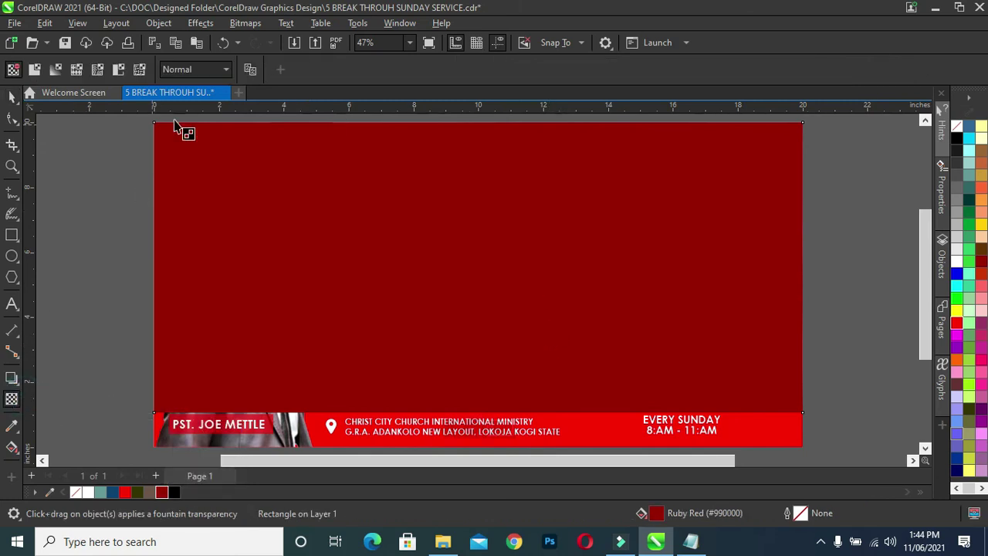
left_click(193, 70)
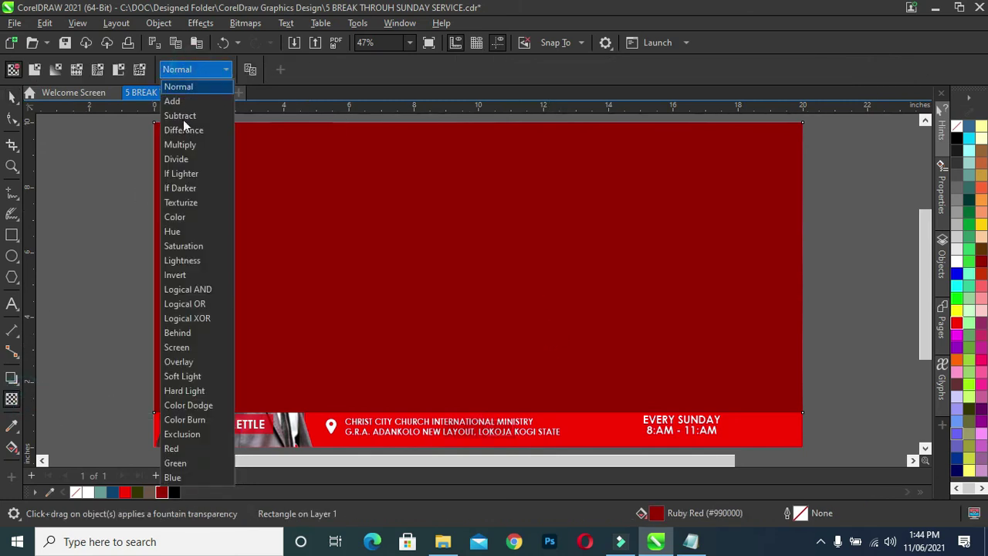
left_click(185, 145)
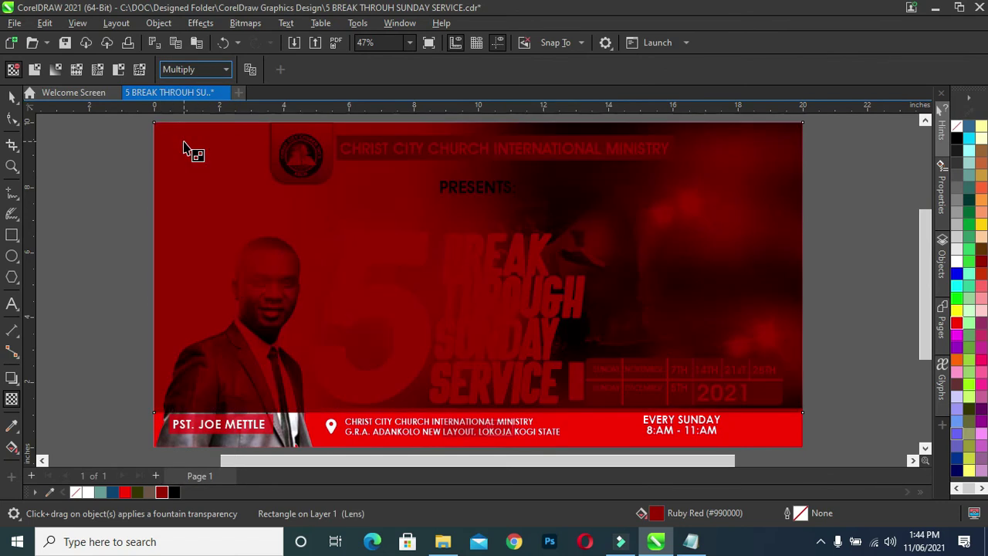
left_click(196, 70)
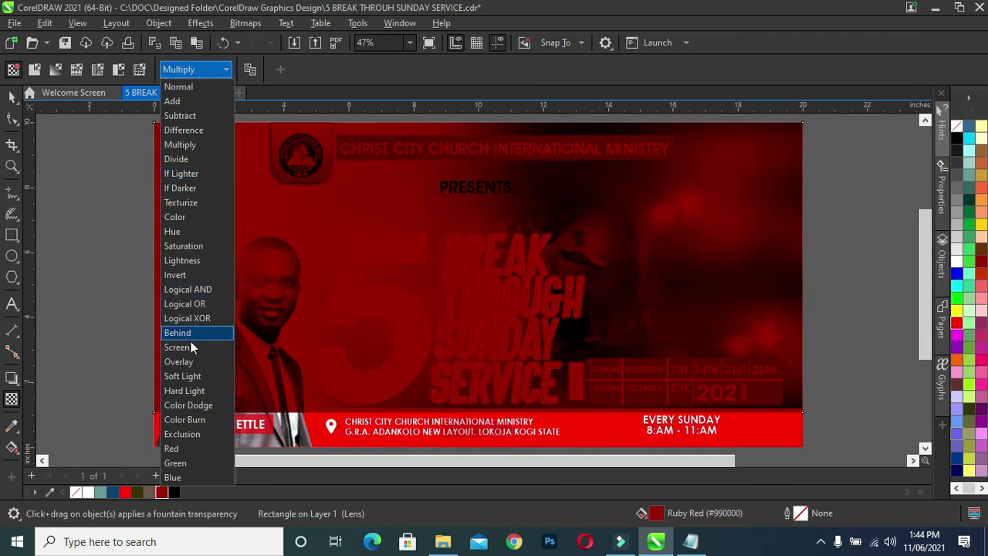
left_click(186, 363)
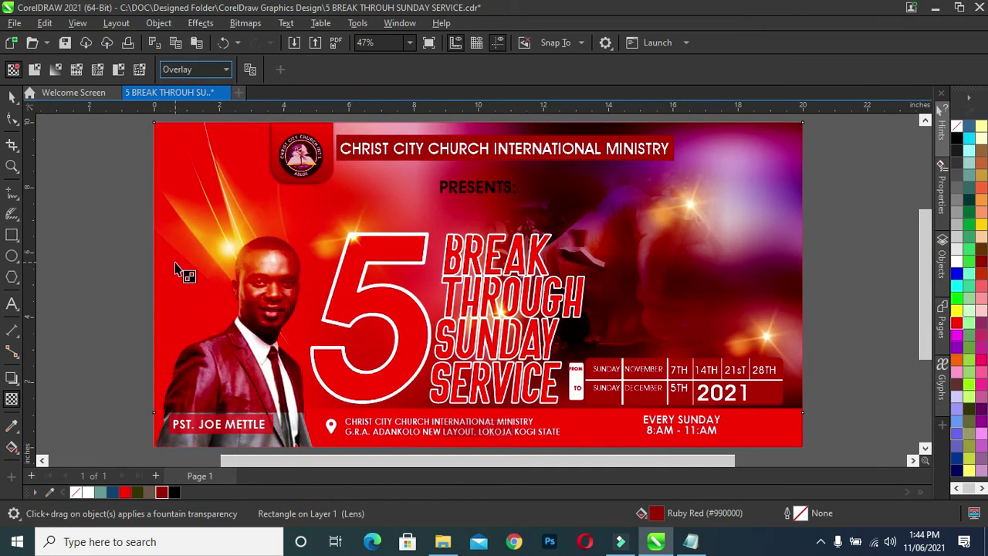
scroll(249, 251, "down", 2)
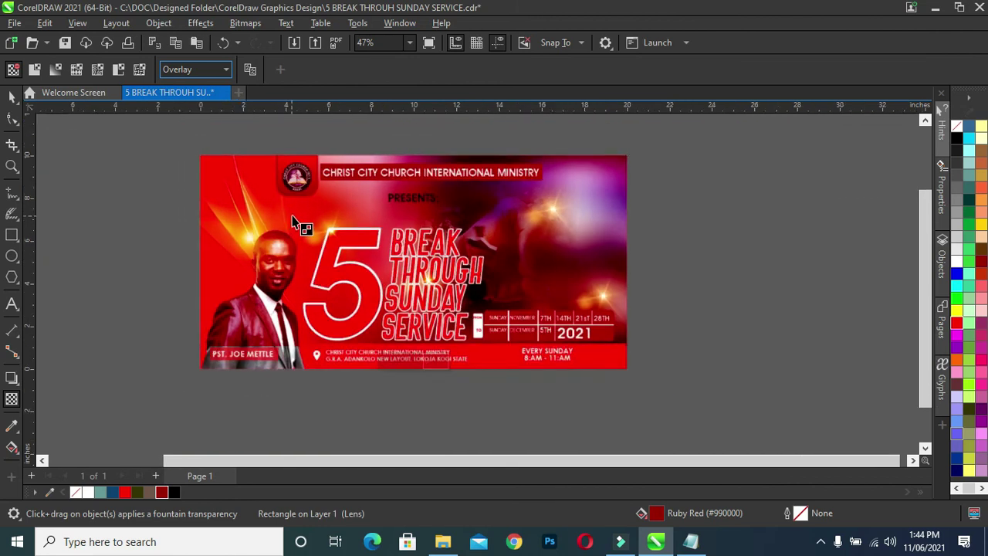
scroll(249, 251, "down", 1)
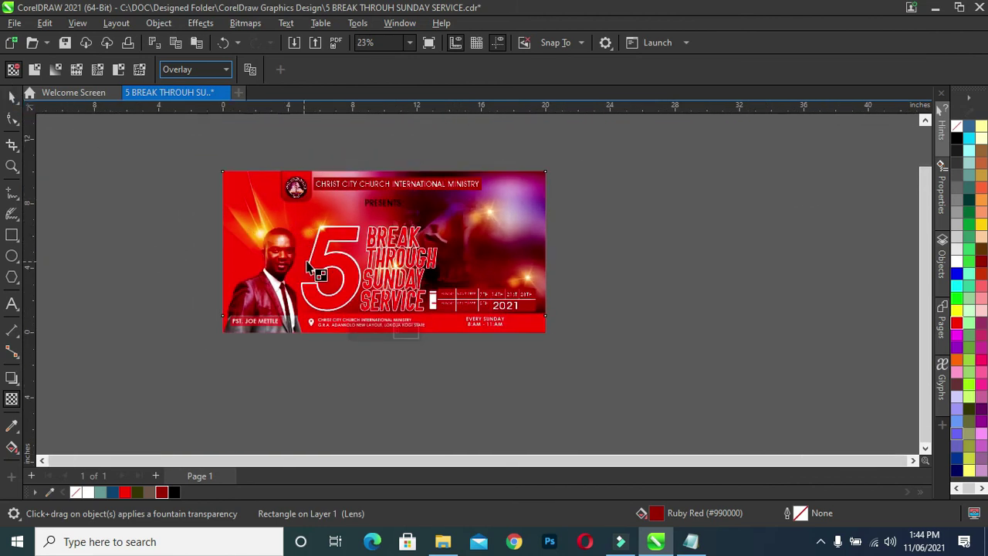
scroll(318, 256, "up", 1)
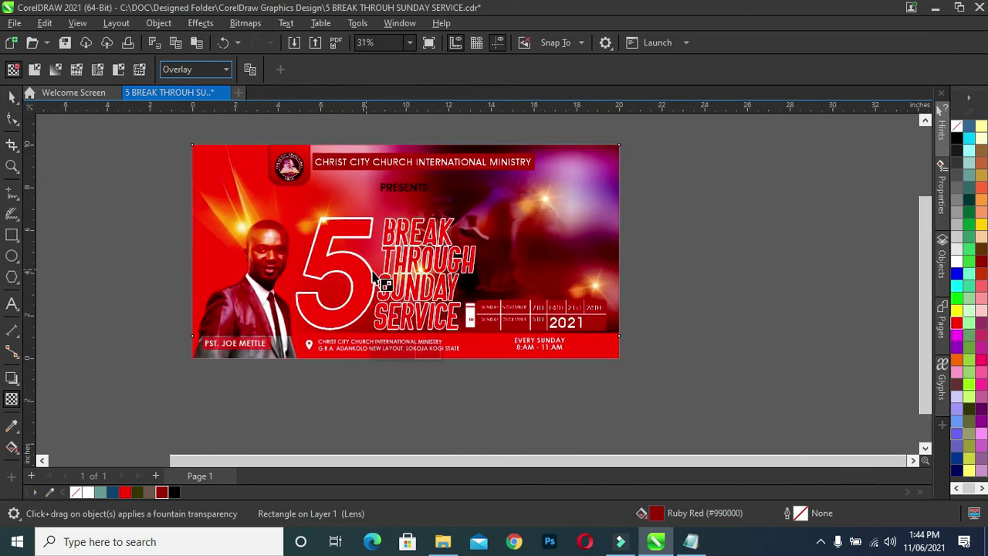
left_click(401, 353)
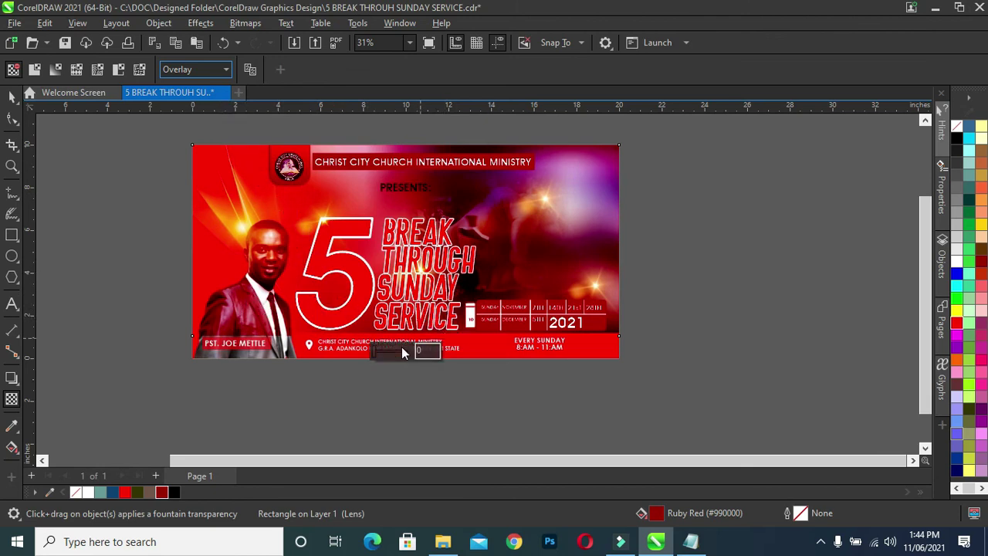
left_click_drag(375, 353, 388, 356)
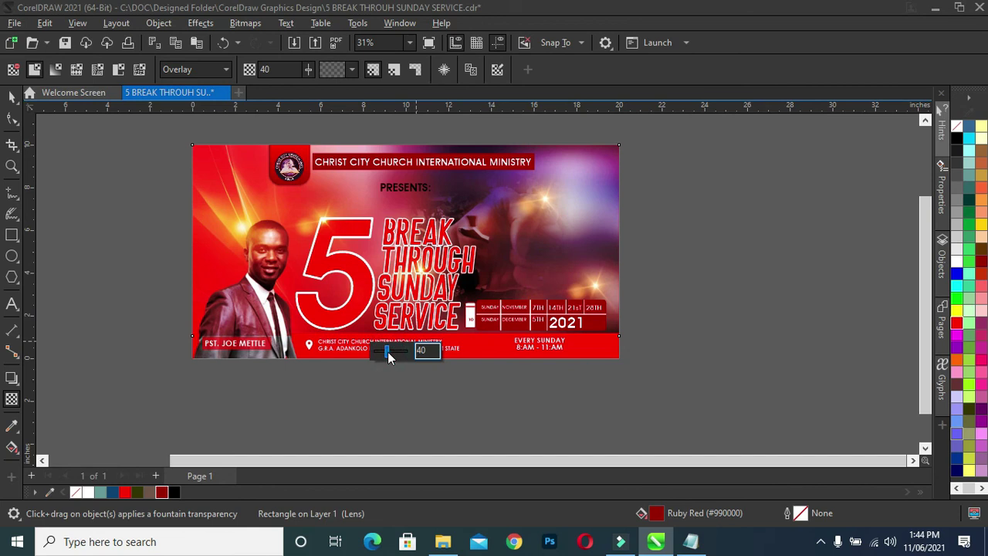
left_click_drag(390, 355, 391, 356)
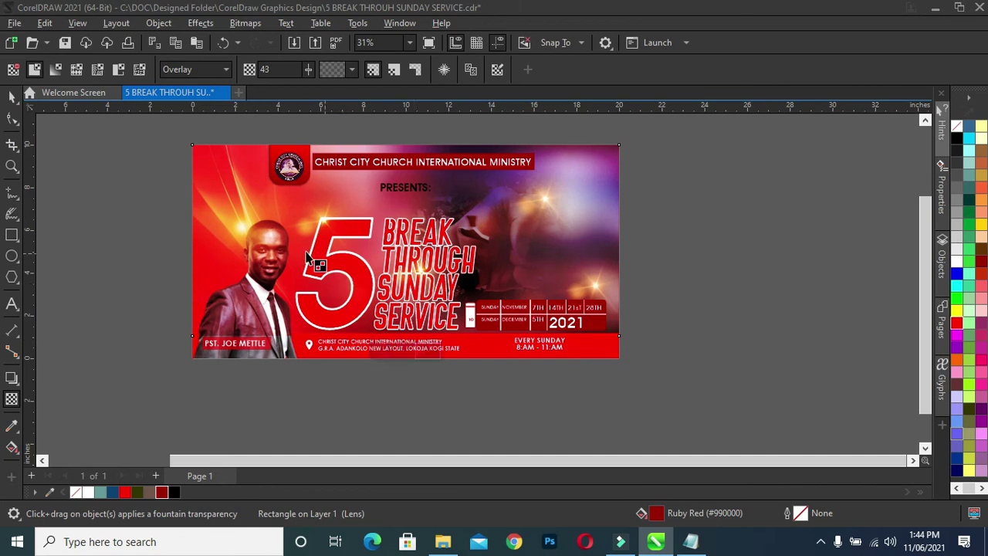
Step: Fade the red overlay with a fountain transparency starting at BREAK, then convert it to a bitmap
left_click_drag(336, 244, 263, 242)
left_click_drag(337, 242, 471, 236)
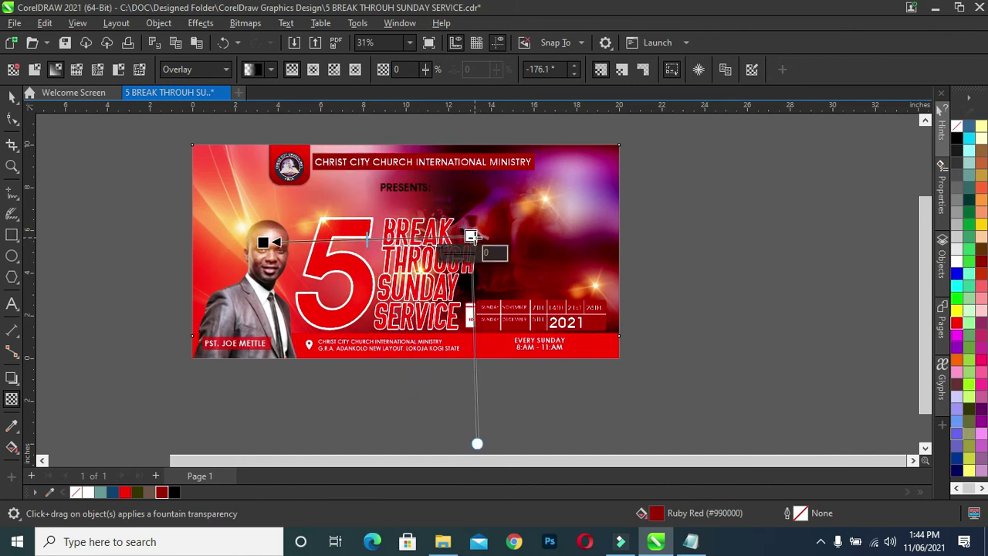
left_click(243, 24)
left_click(264, 43)
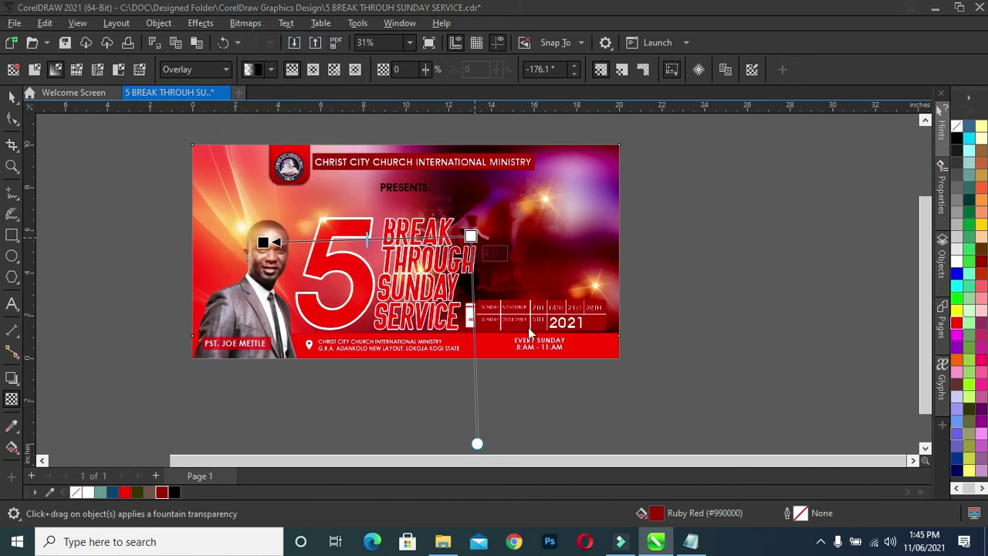
left_click(524, 346)
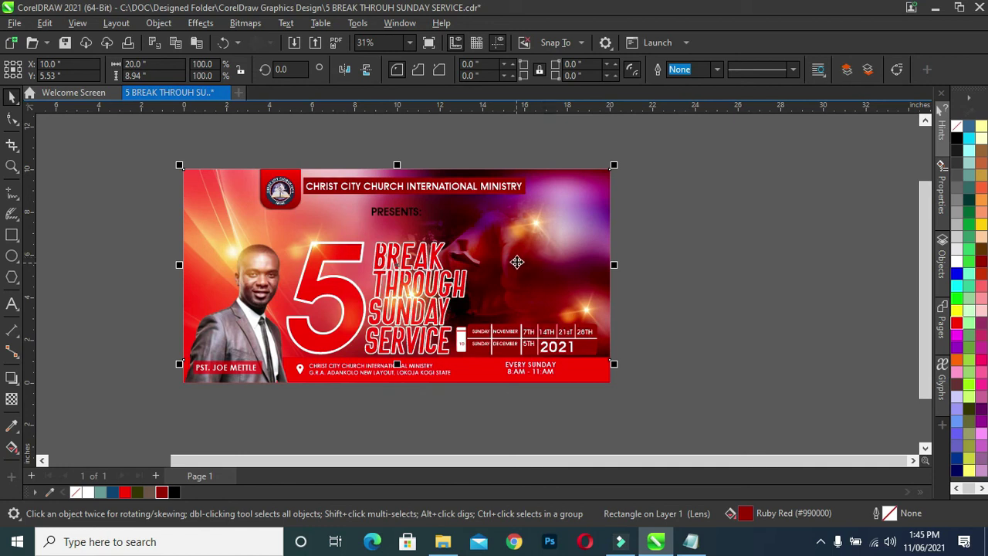
Step: Select the red overlay rectangle and narrow it from the left to 70% width
left_click(203, 266)
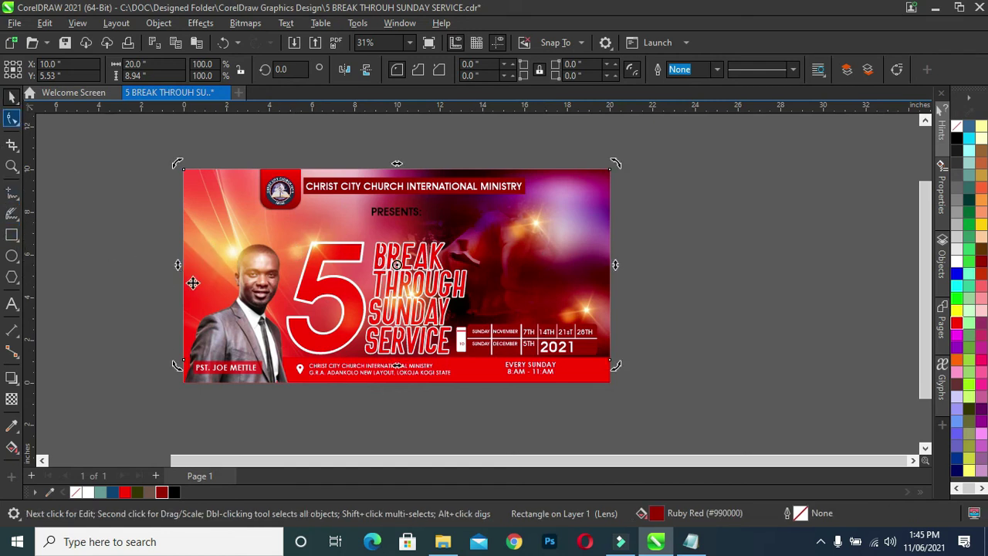
left_click(194, 269)
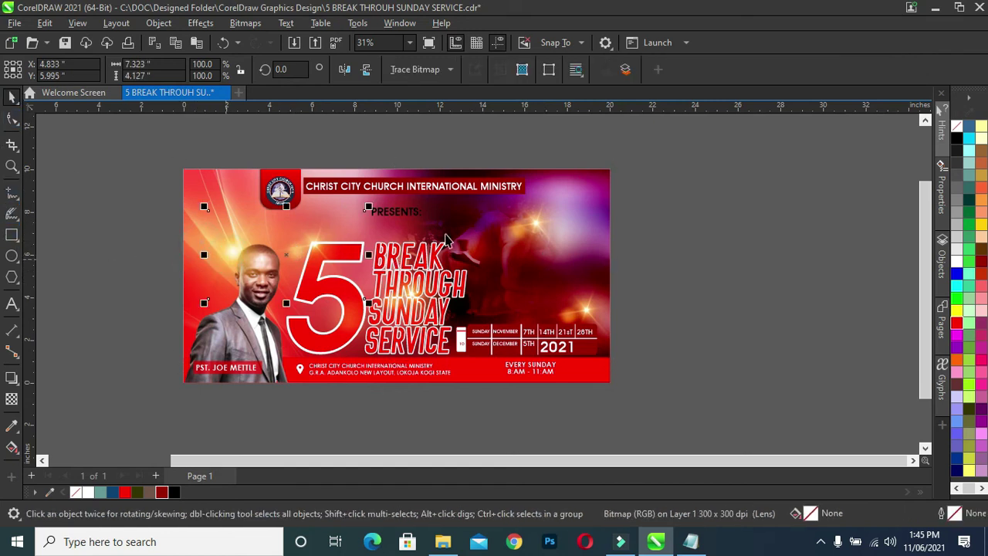
left_click(189, 289)
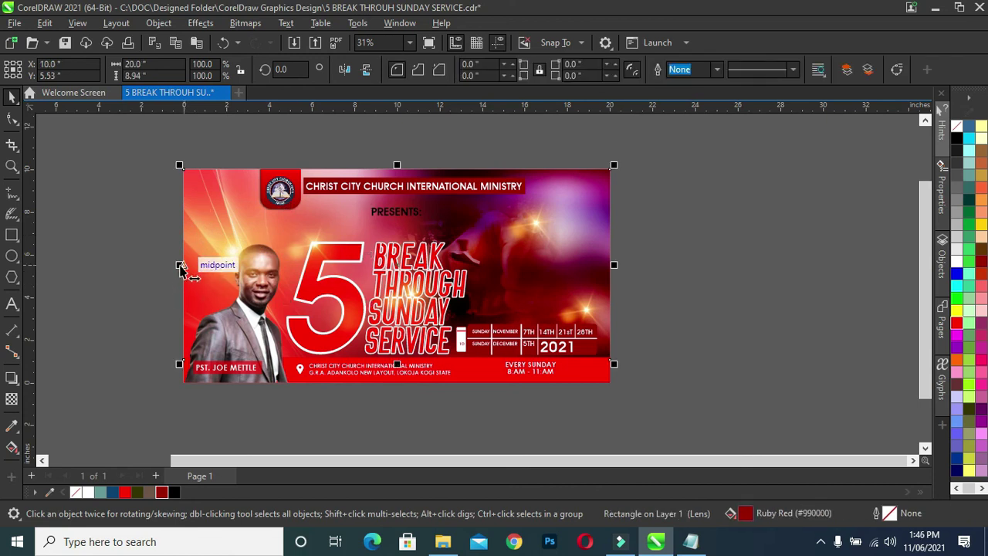
left_click_drag(260, 269, 309, 265)
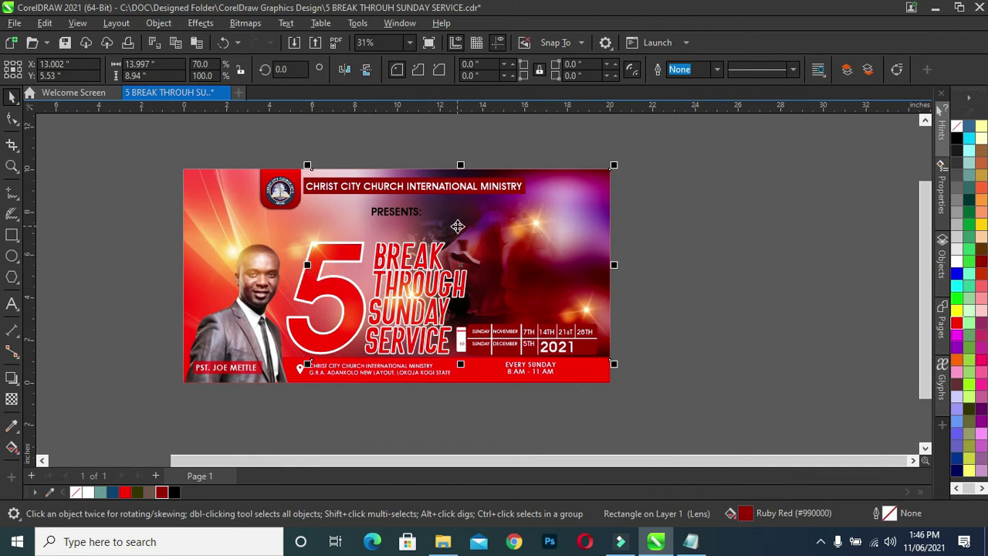
Step: PowerClip the red overlay inside the flyer's background frame
right_click(458, 227)
left_click(498, 274)
left_click(222, 214)
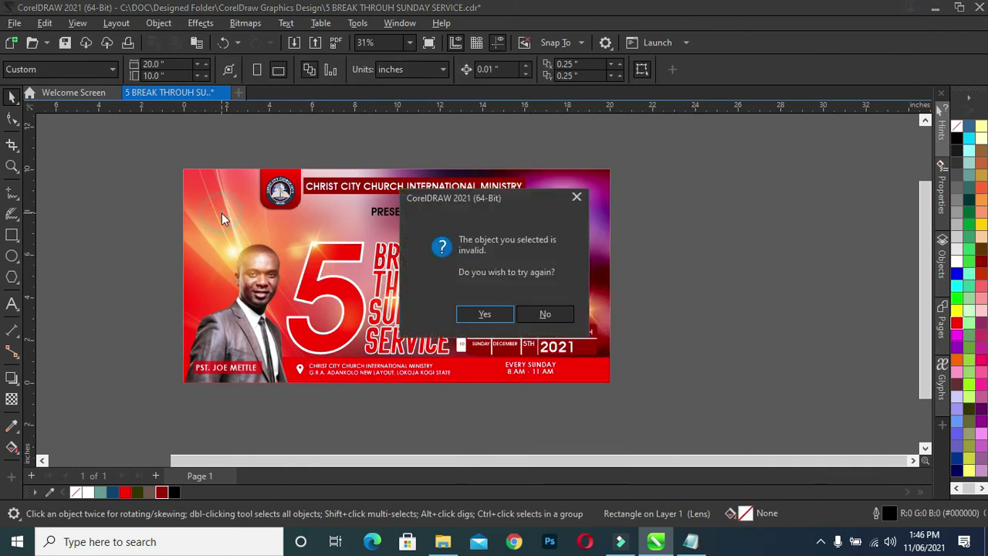
left_click(473, 313)
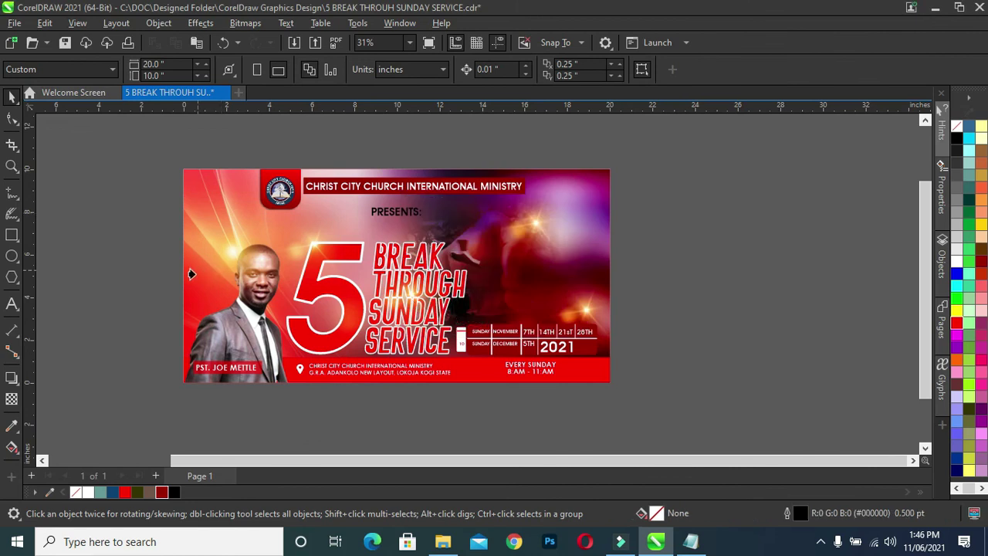
left_click(180, 312)
left_click(123, 278)
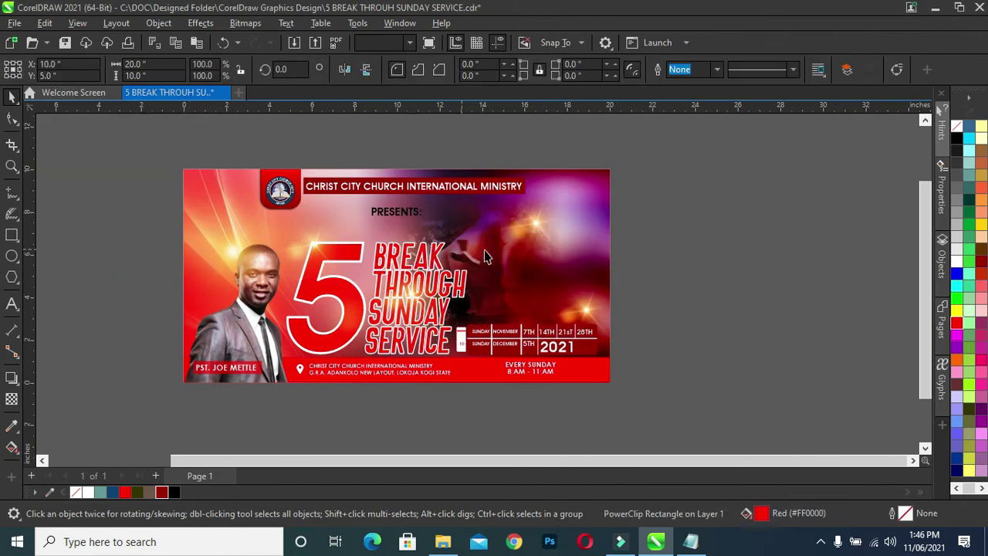